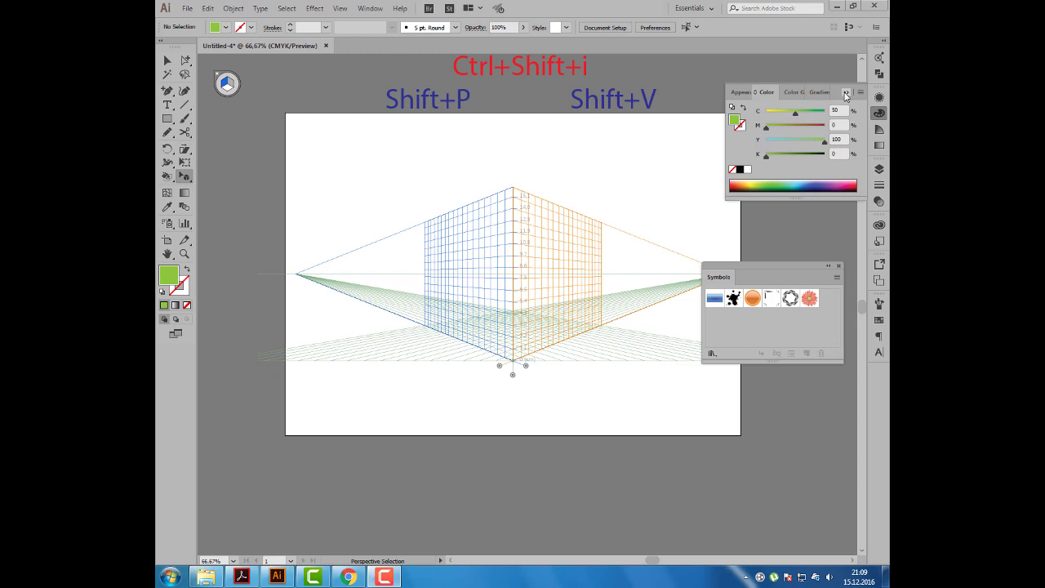
- Collapse the floating Color panel and dock the Symbols panel on the right
left_click(844, 95)
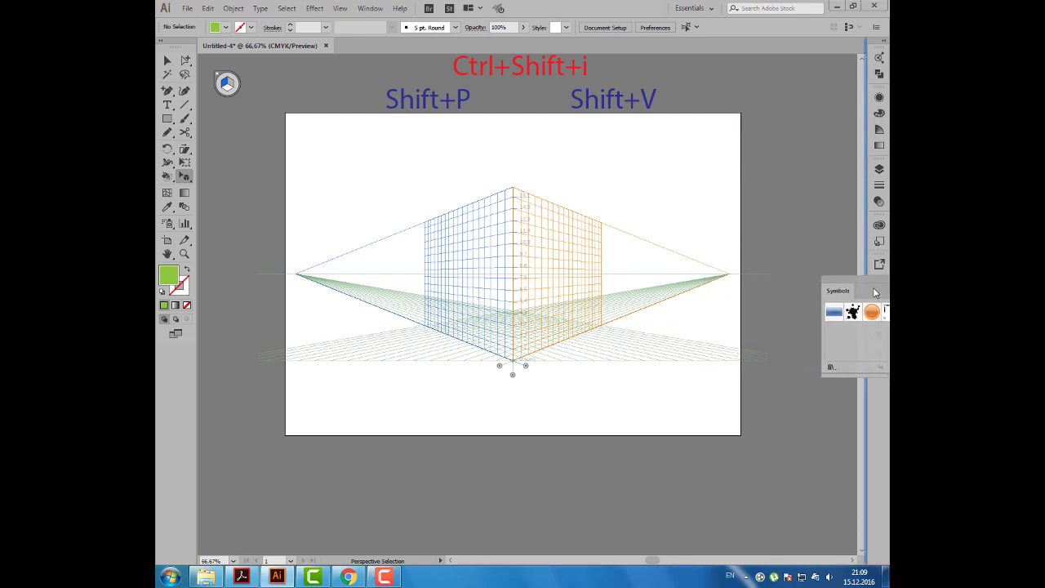
left_click_drag(728, 276, 837, 273)
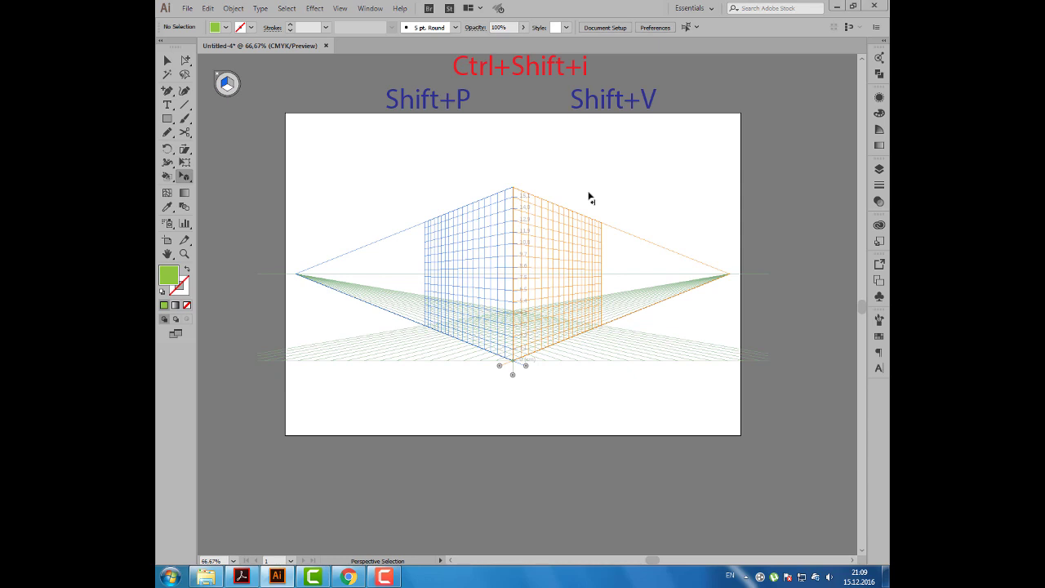
left_click(339, 8)
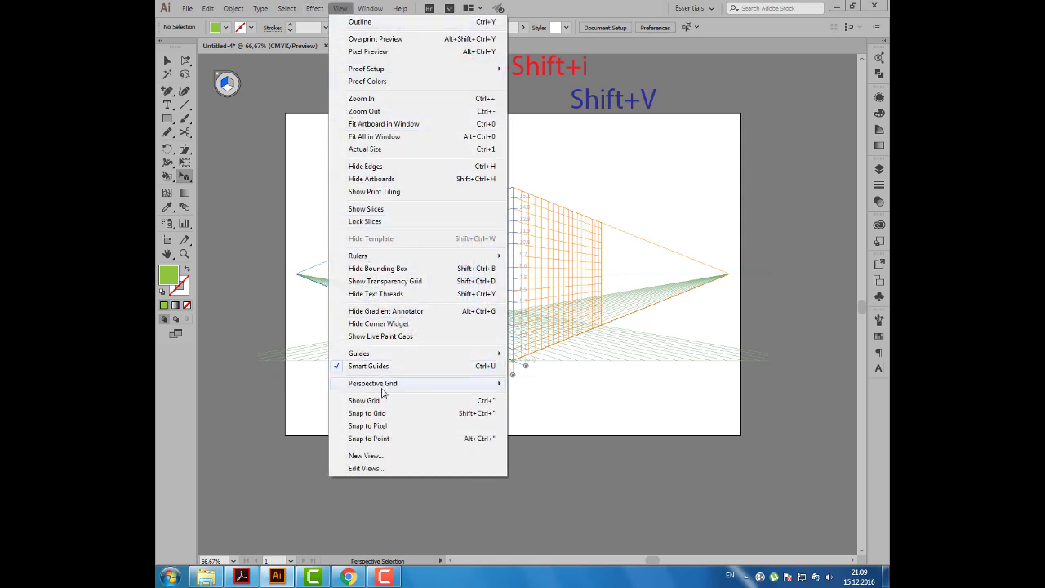
mouse_move(557, 468)
mouse_move(372, 383)
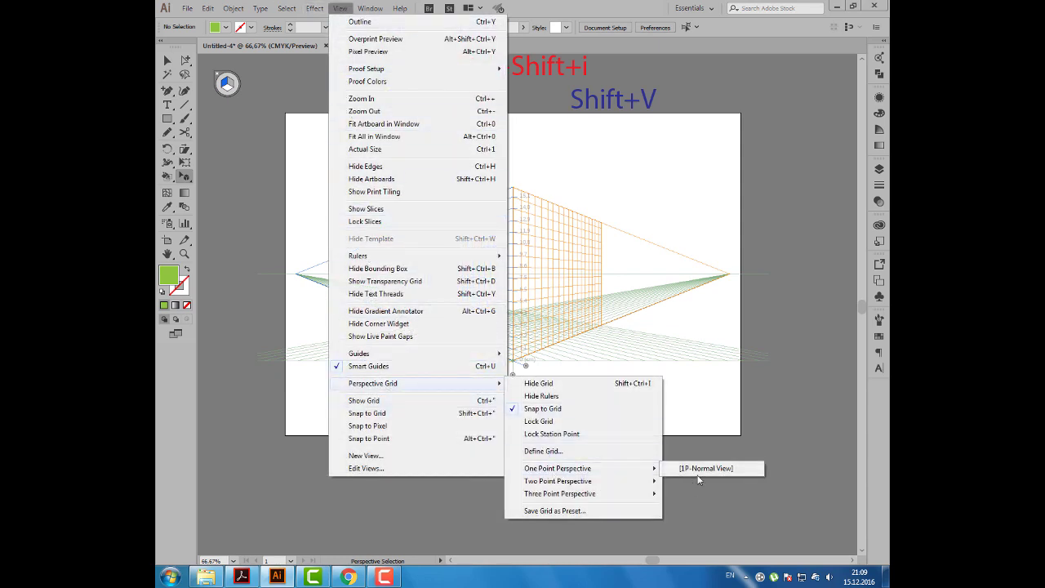
- Switch the perspective grid to two-point, then to the one-point Normal View preset
left_click(698, 480)
left_click(339, 9)
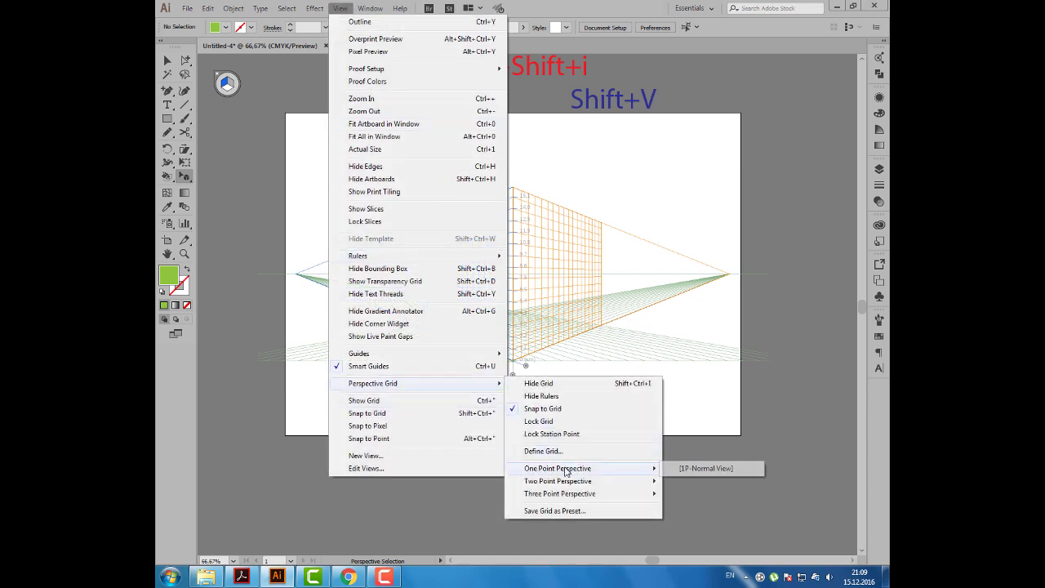
left_click(689, 468)
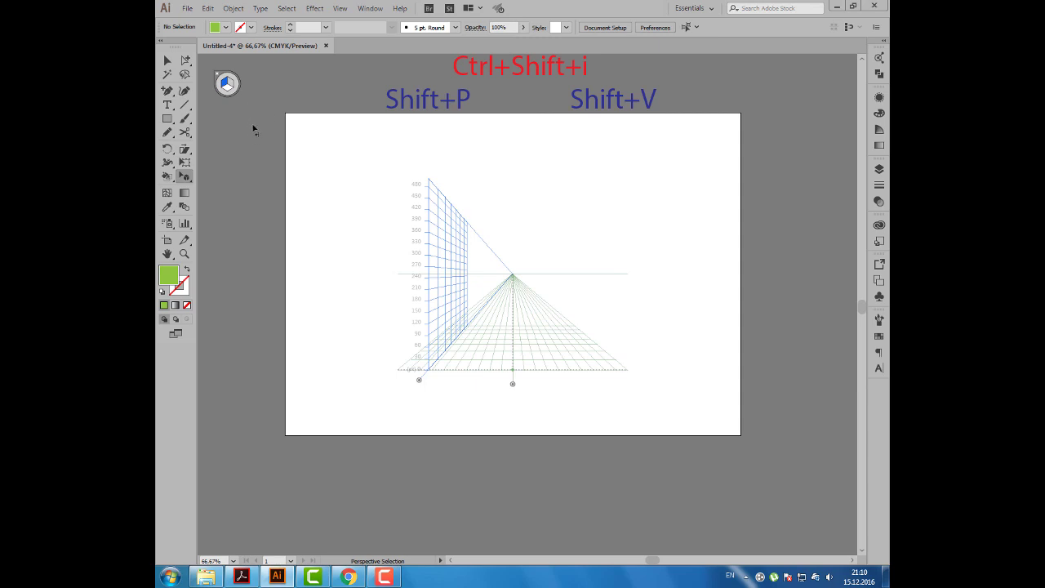
- Drag the one-point grid's vertical left plane further left with the Perspective Grid tool
key("shift+p")
left_click_drag(409, 378, 378, 378)
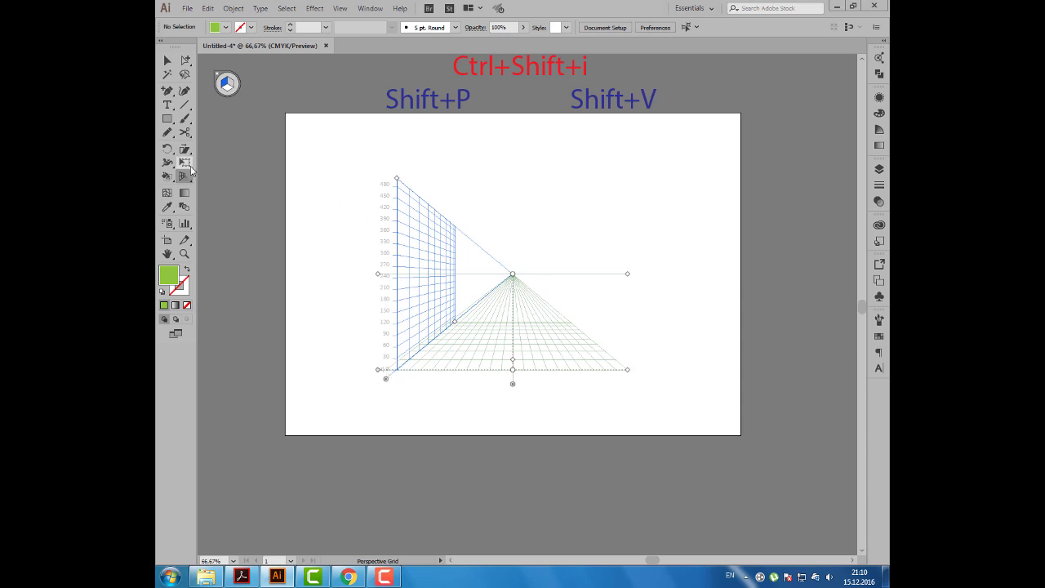
key("shift+v")
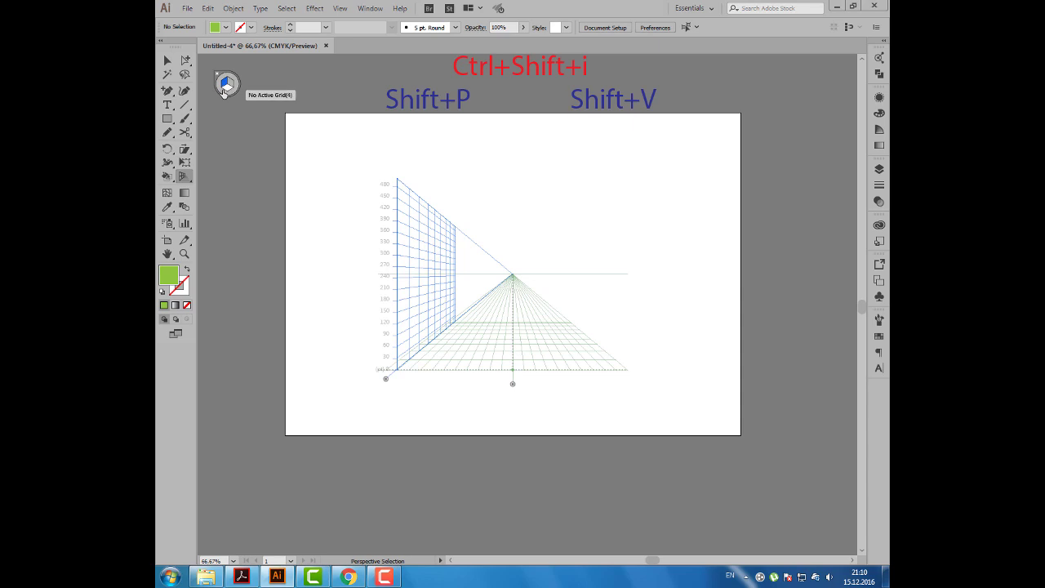
key("shift+p")
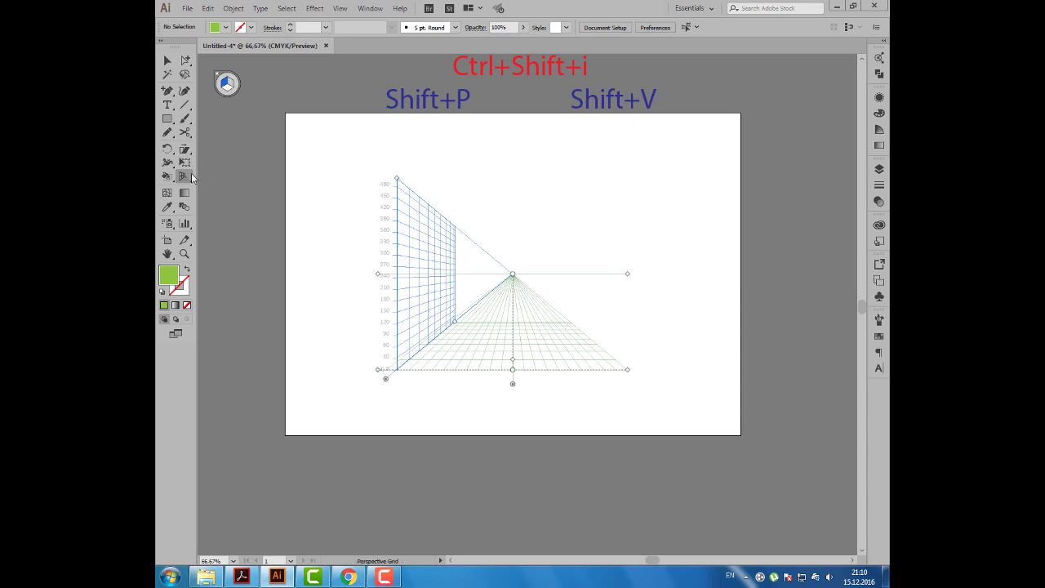
key("shift+v")
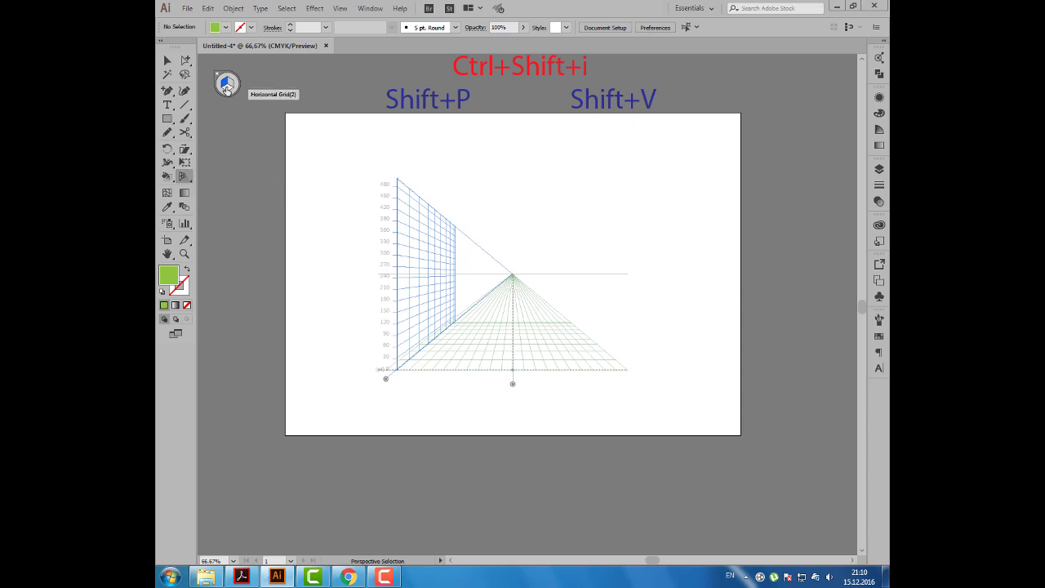
left_click(168, 119)
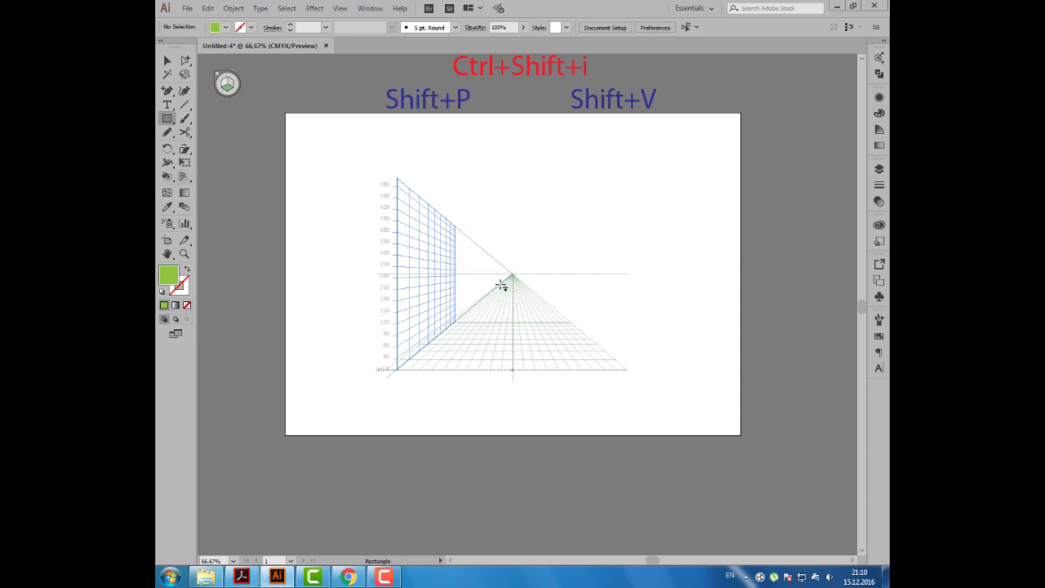
- Draw a rectangle covering the whole floor grid and fill it grey
left_click_drag(501, 284, 606, 365)
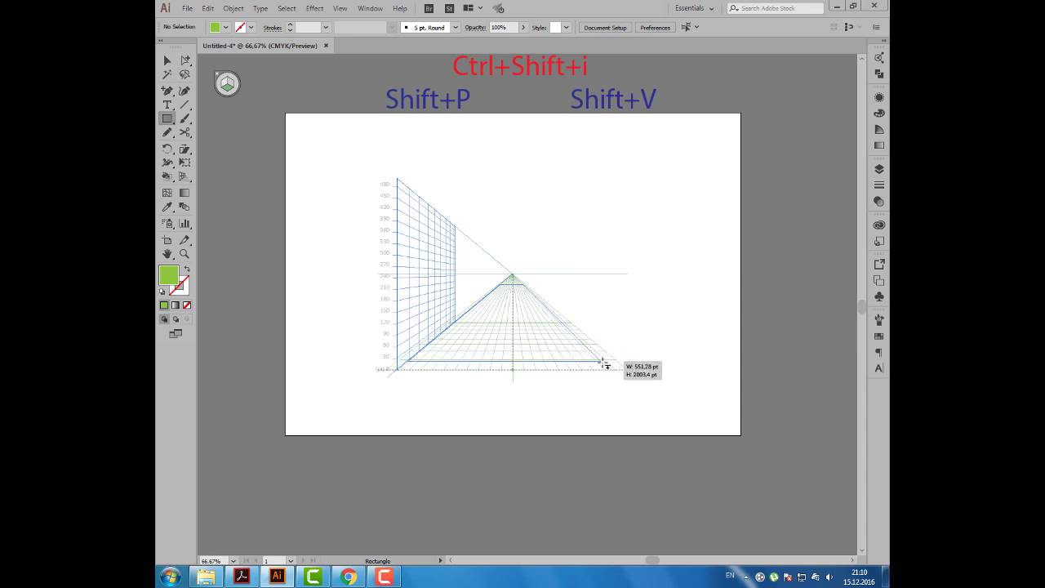
left_click_drag(606, 364, 626, 369)
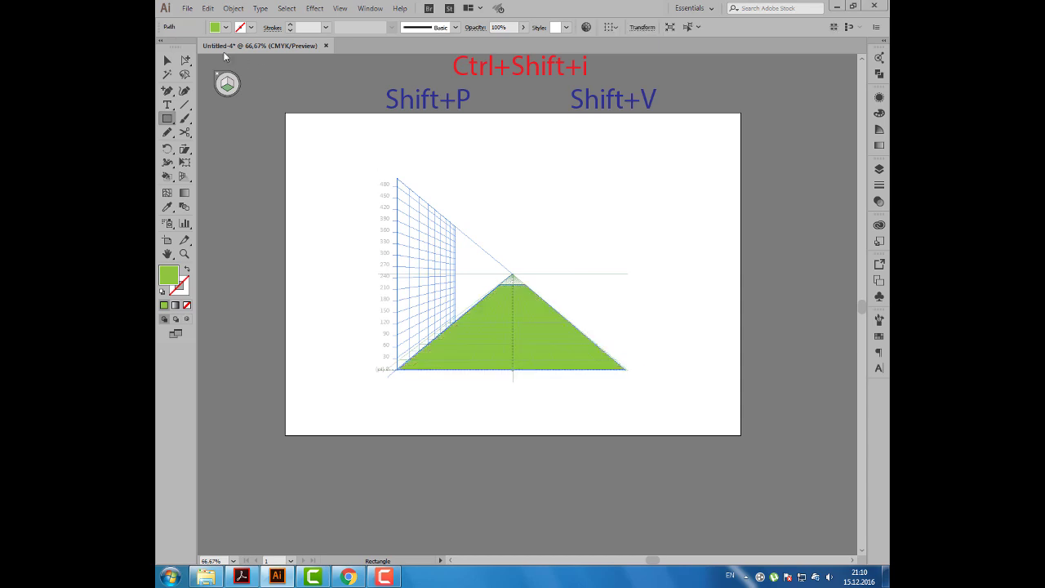
left_click(225, 27)
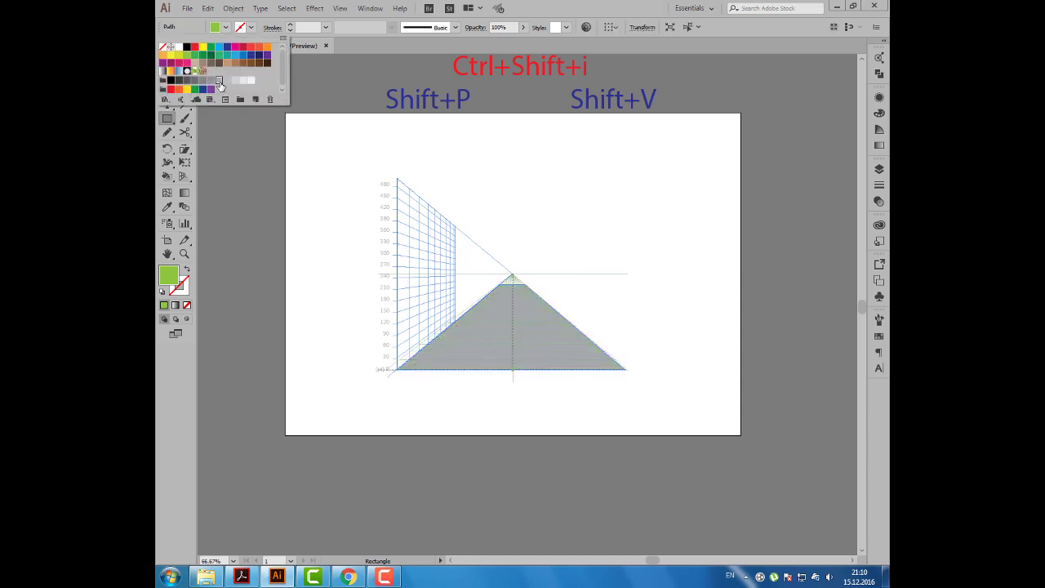
left_click(218, 80)
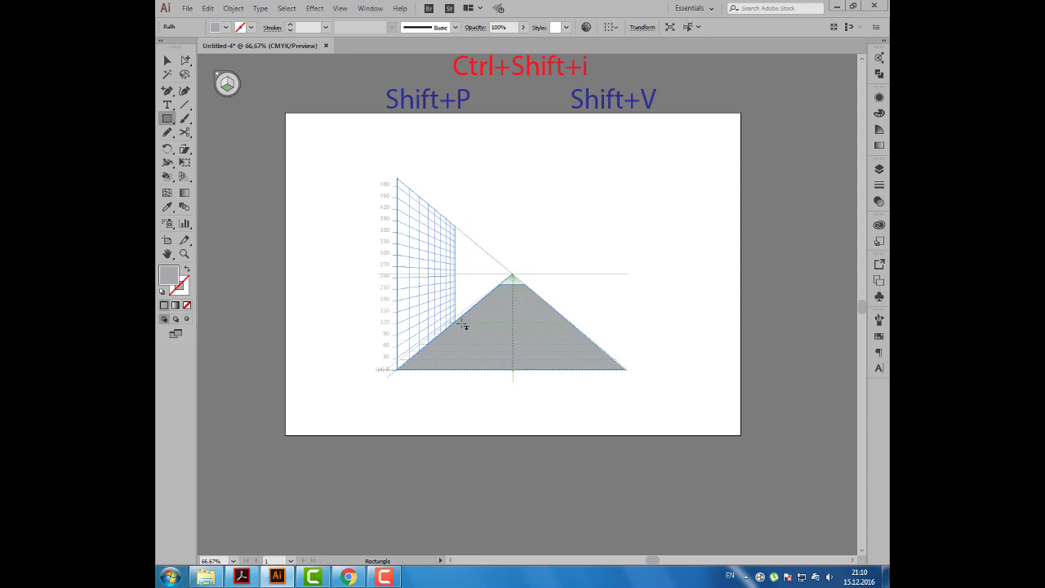
- Add a white strip on the road and duplicate it rightward into a row of stripes
left_click_drag(462, 325, 416, 351)
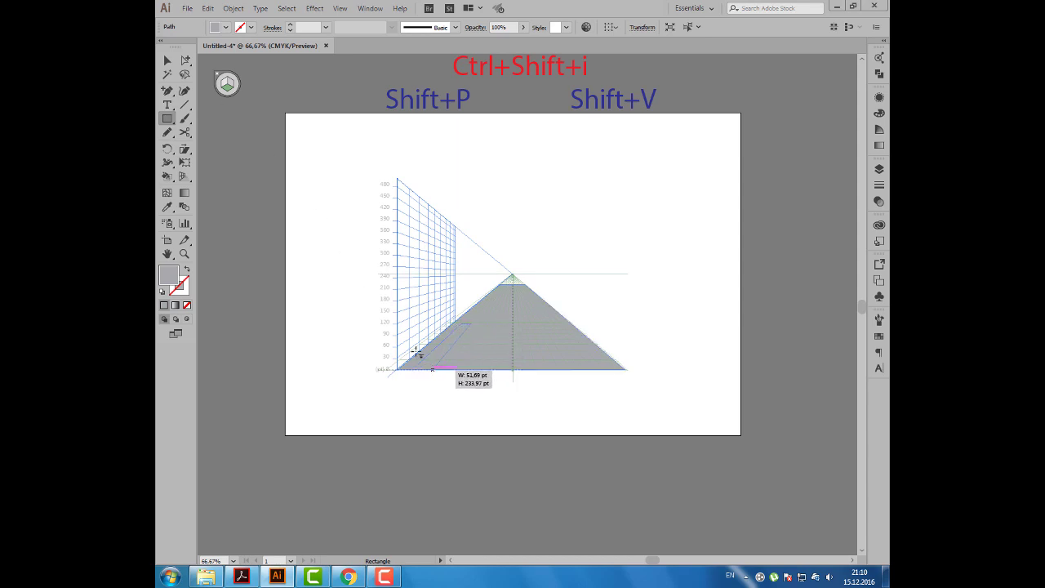
left_click(226, 27)
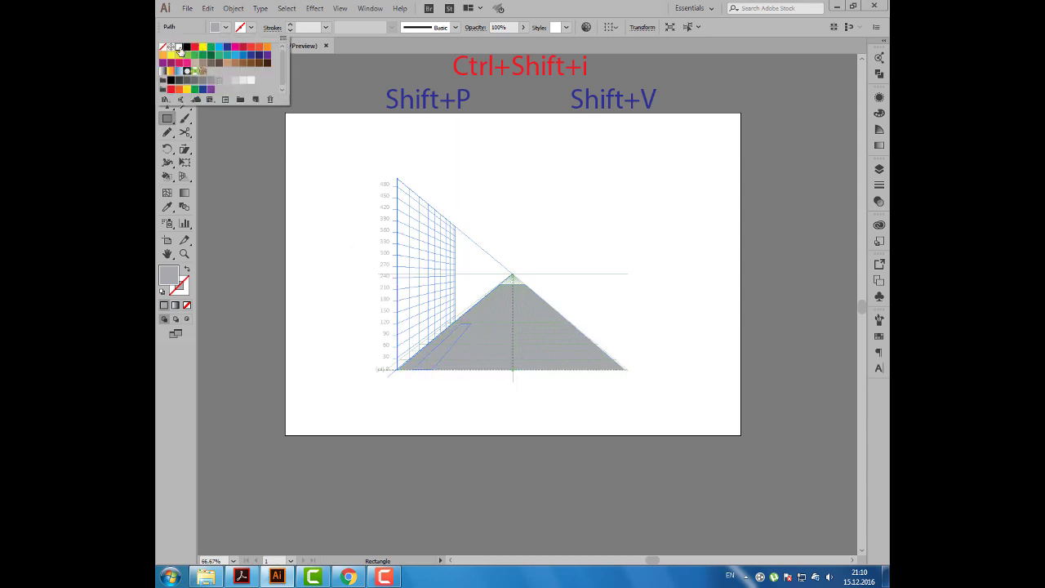
left_click(179, 50)
key("Escape")
left_click(186, 177)
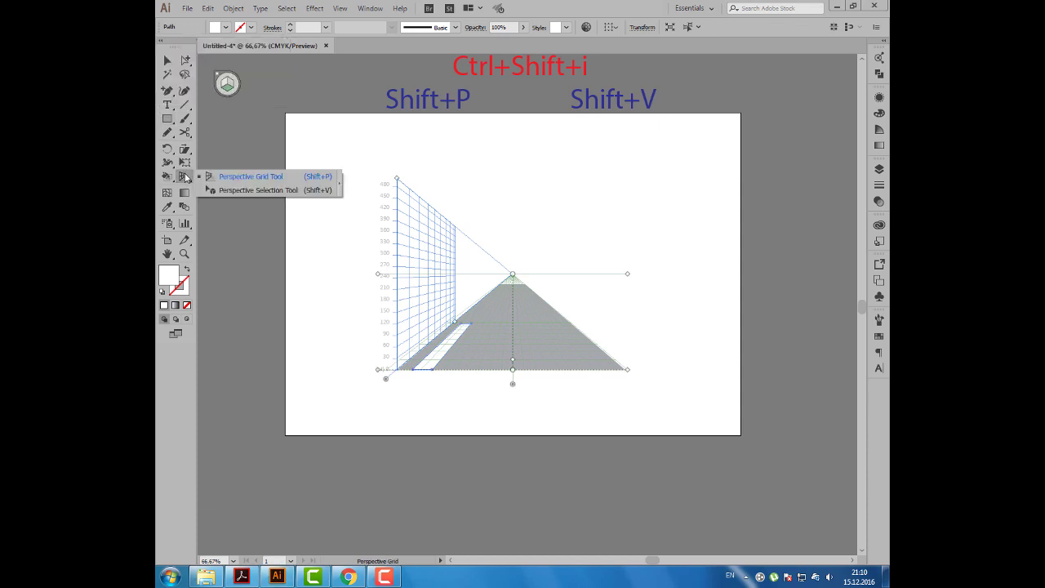
left_click(249, 191)
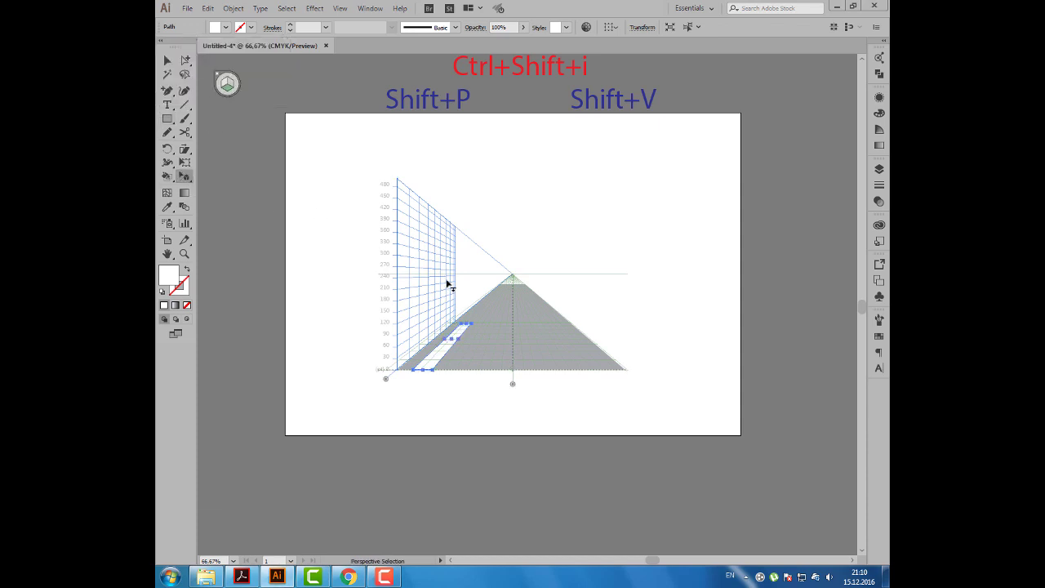
left_click_drag(439, 359, 463, 359)
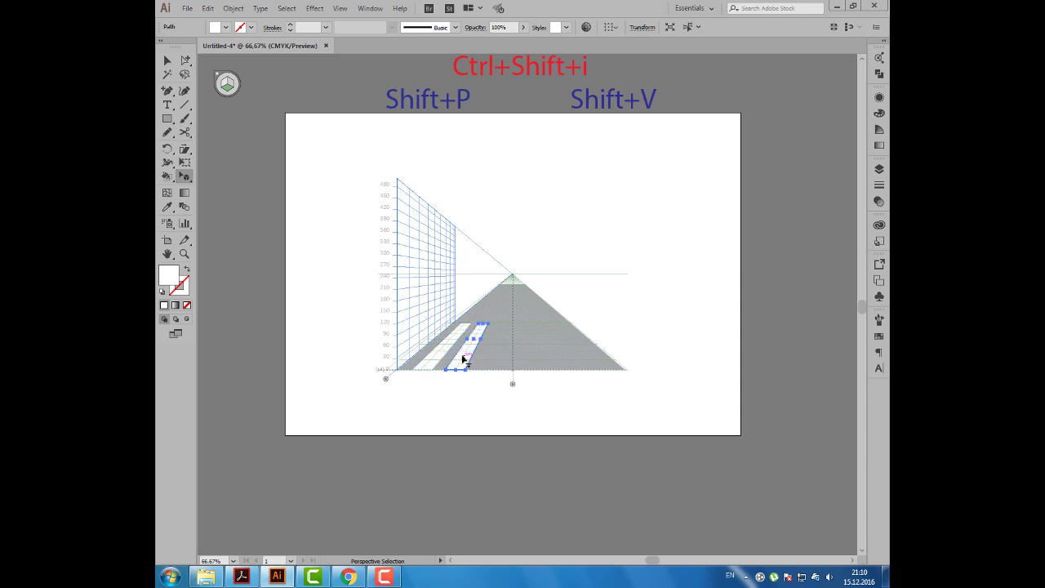
key("ctrl+d")
key("ctrl+d")
key("ctrl+d")
key("ctrl+d")
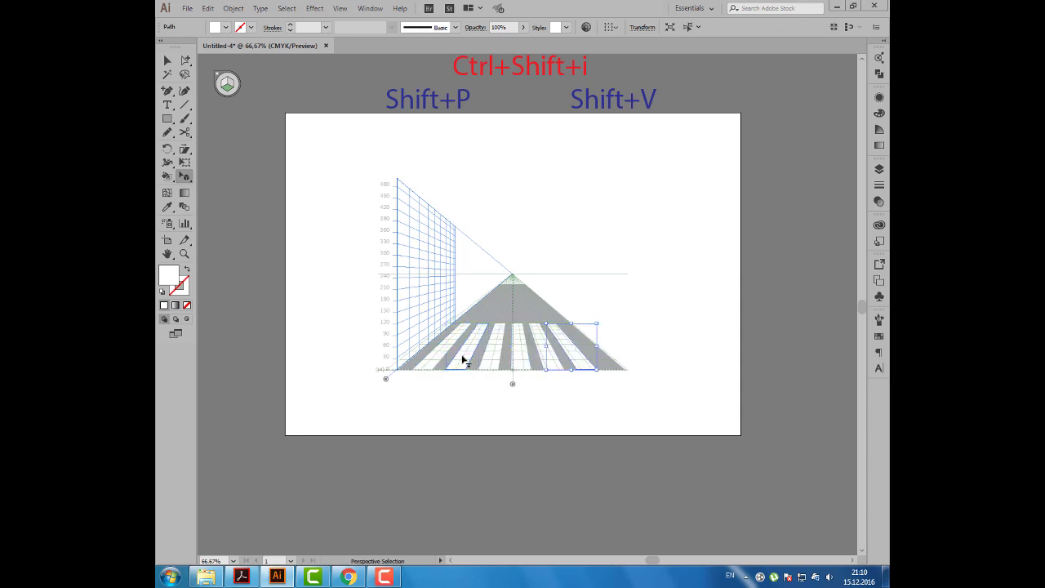
left_click(608, 296)
left_click(609, 296)
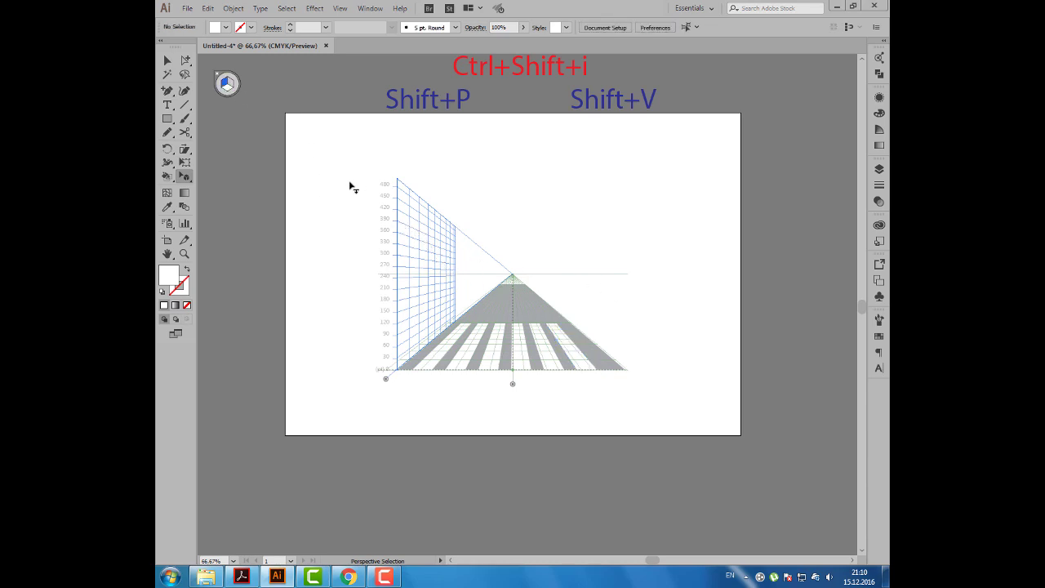
- Draw a thin grey-gradient post above the road and copy it to the right
left_click(167, 119)
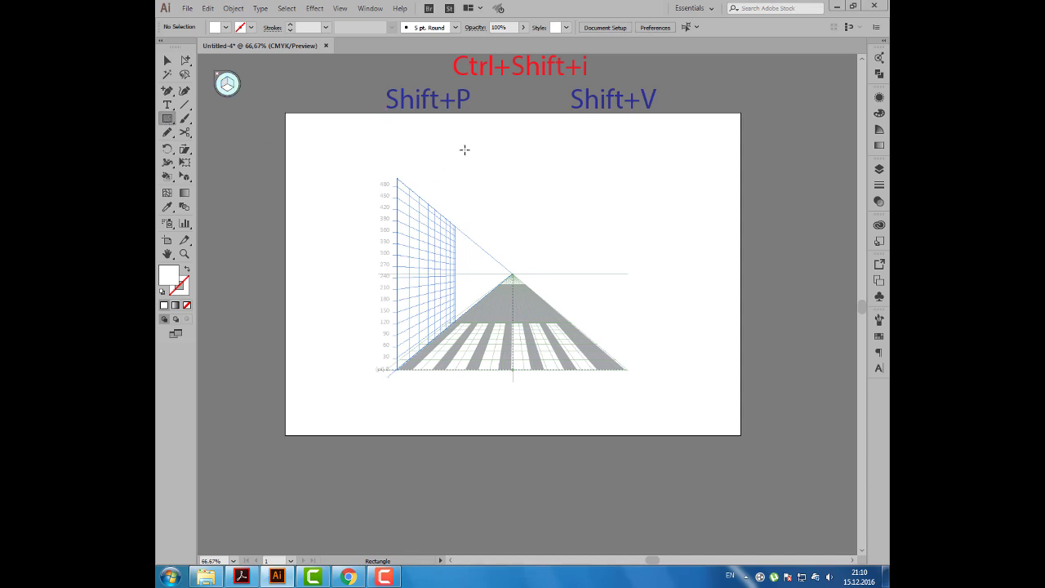
left_click_drag(466, 149, 471, 193)
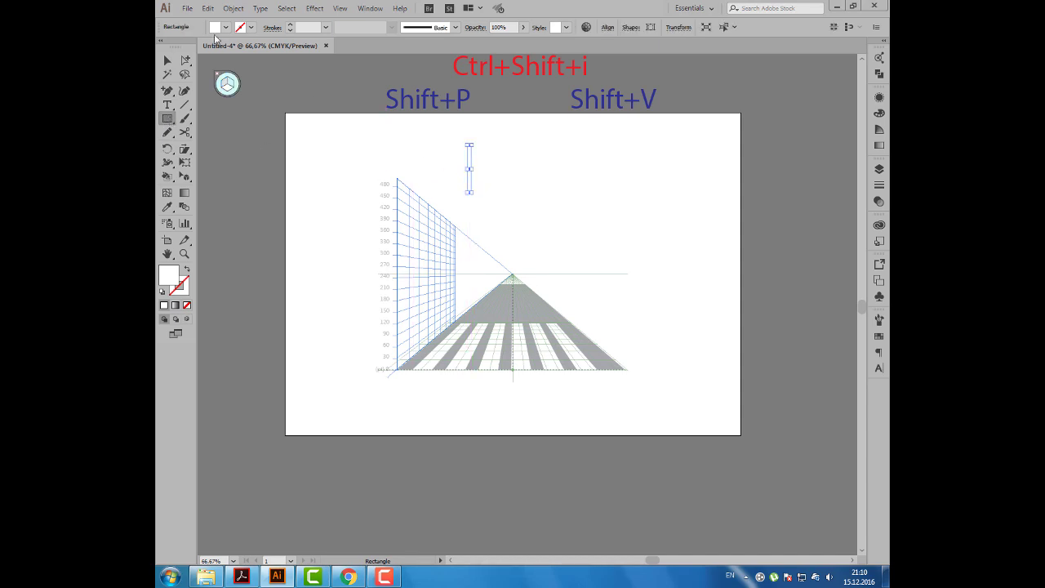
left_click(226, 27)
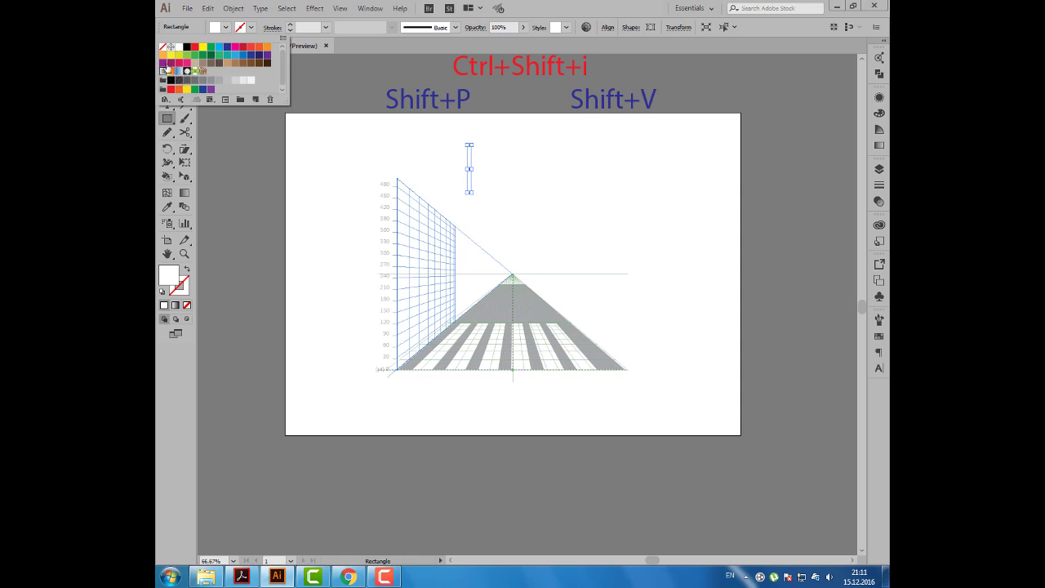
left_click(195, 100)
left_click(167, 61)
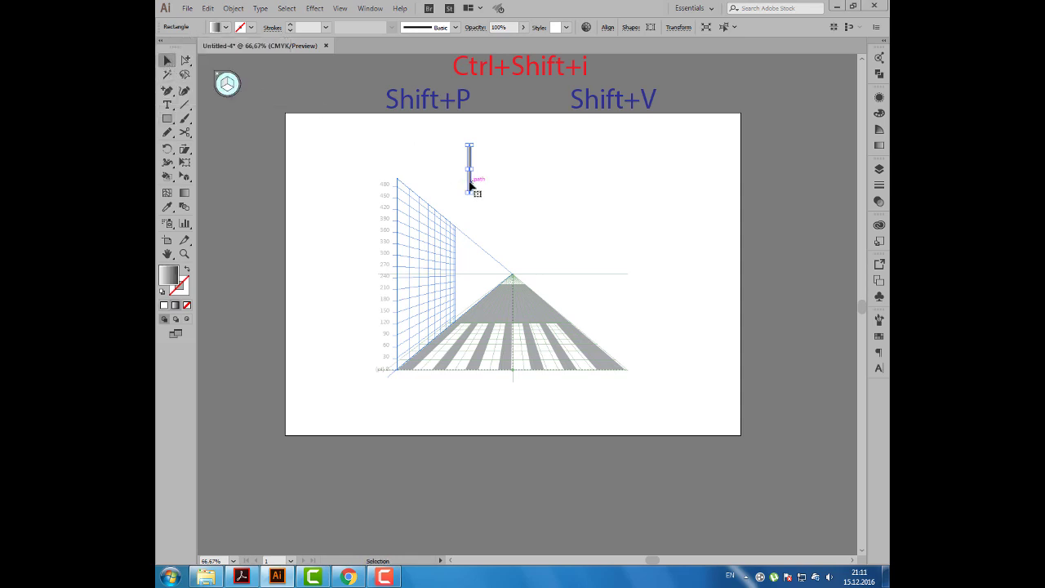
left_click_drag(469, 178, 531, 187)
left_click(418, 154)
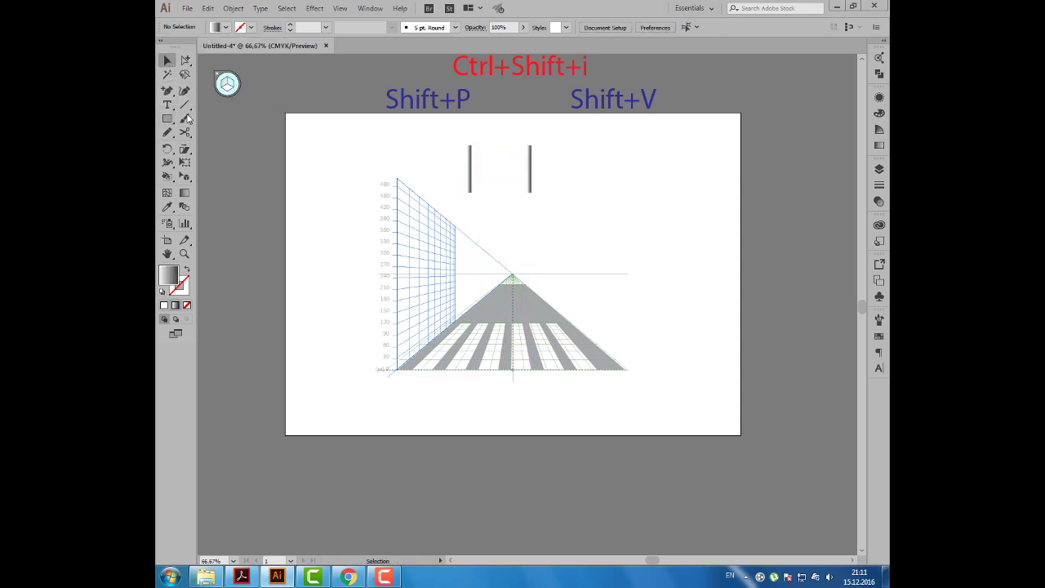
- Draw a wide cyan-blue signboard rectangle over the two posts
key("m")
left_click_drag(455, 130, 546, 169)
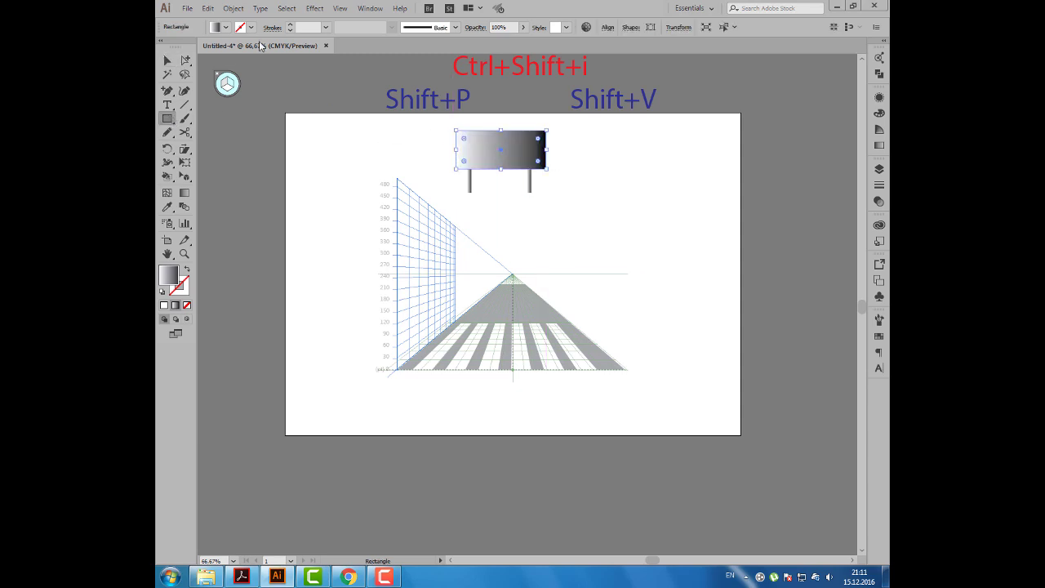
left_click(226, 27)
left_click(219, 51)
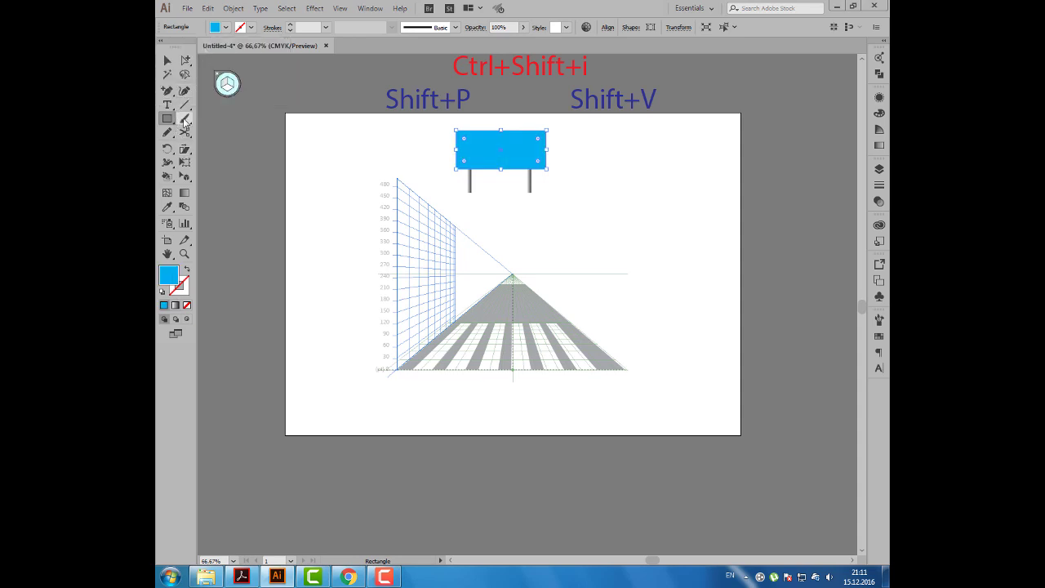
left_click(167, 104)
- Type РЕКЛАМА, enlarge the text, and move it onto the blue sign
left_click(377, 154)
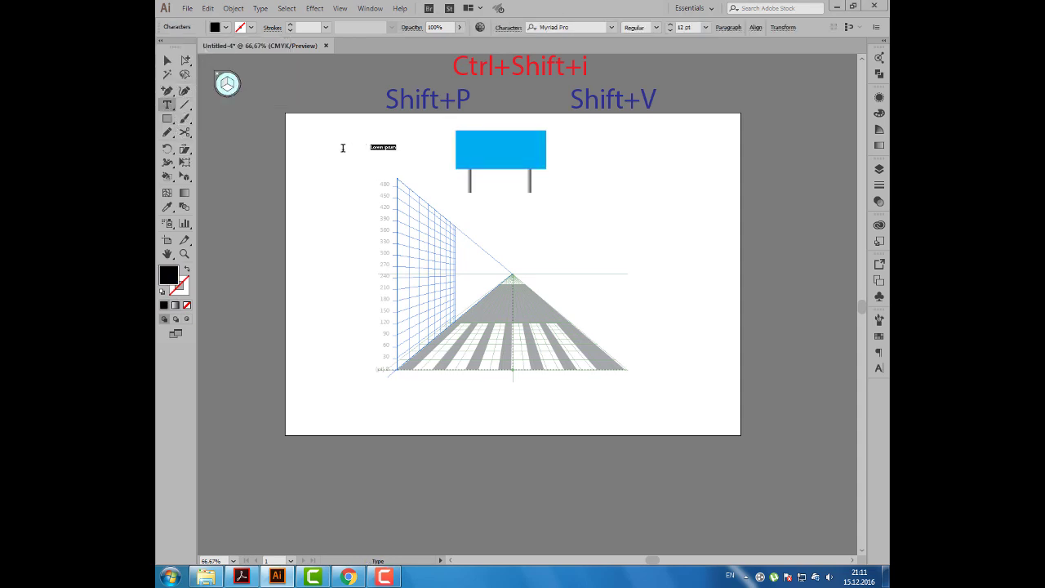
type("рек")
left_click(167, 61)
mouse_move(390, 151)
left_mouse_down()
mouse_move(435, 164)
mouse_move(394, 158)
left_mouse_up()
key("t")
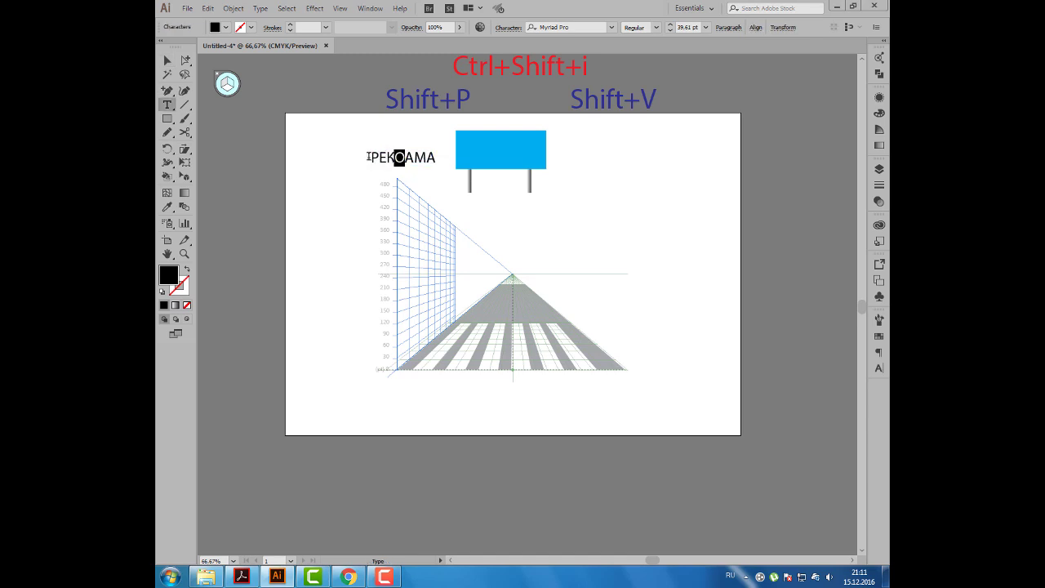
type("Л")
left_click(167, 61)
left_click_drag(402, 157, 508, 152)
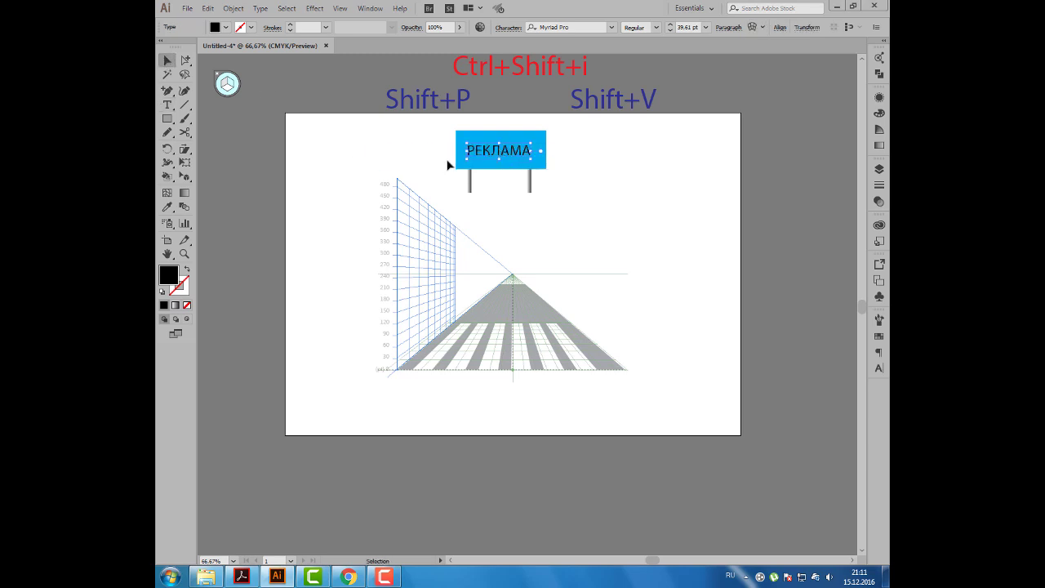
left_click(185, 176)
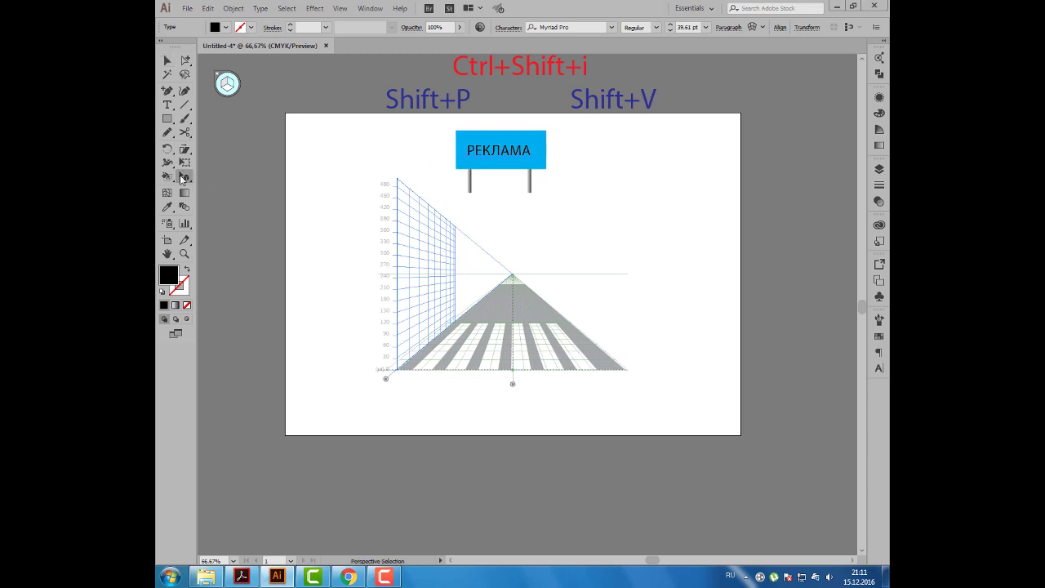
- Move the РЕКЛАМА billboard onto the left plane (key 1) so it recedes toward the vanishing point
left_click(258, 190)
left_click(476, 156)
key("Escape")
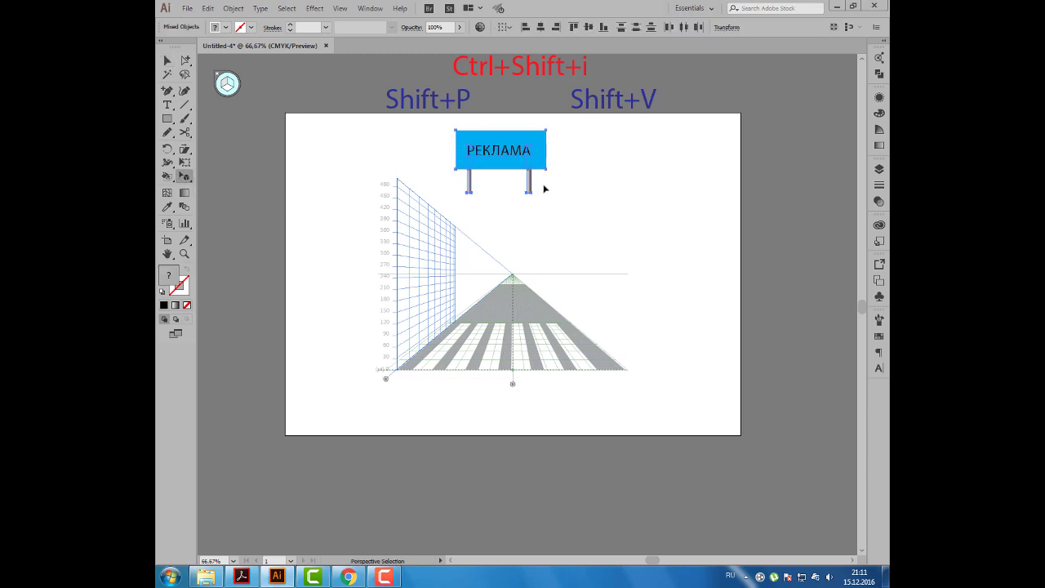
key("1")
left_click_drag(502, 155, 461, 288)
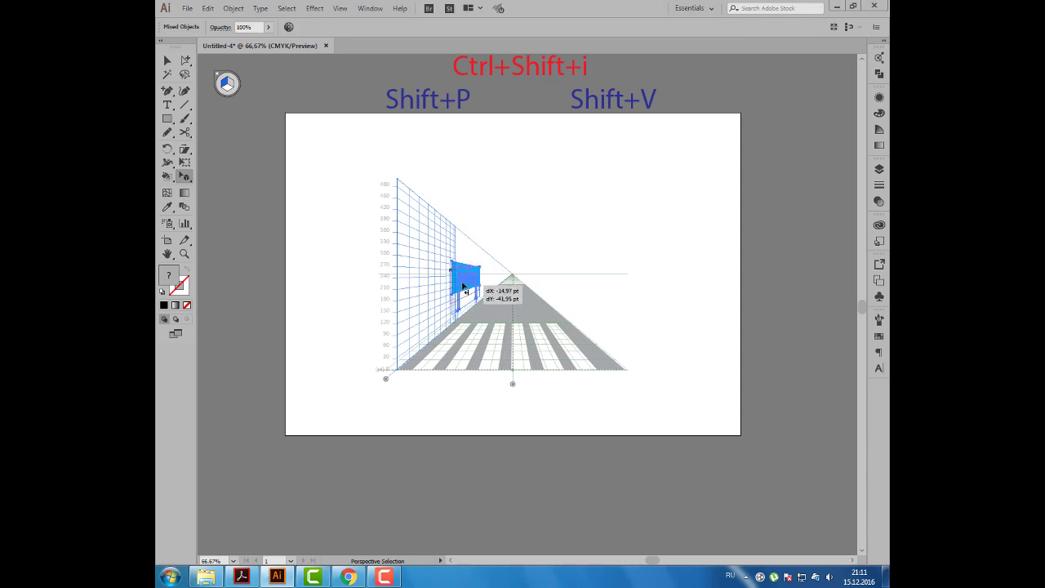
left_click(560, 236)
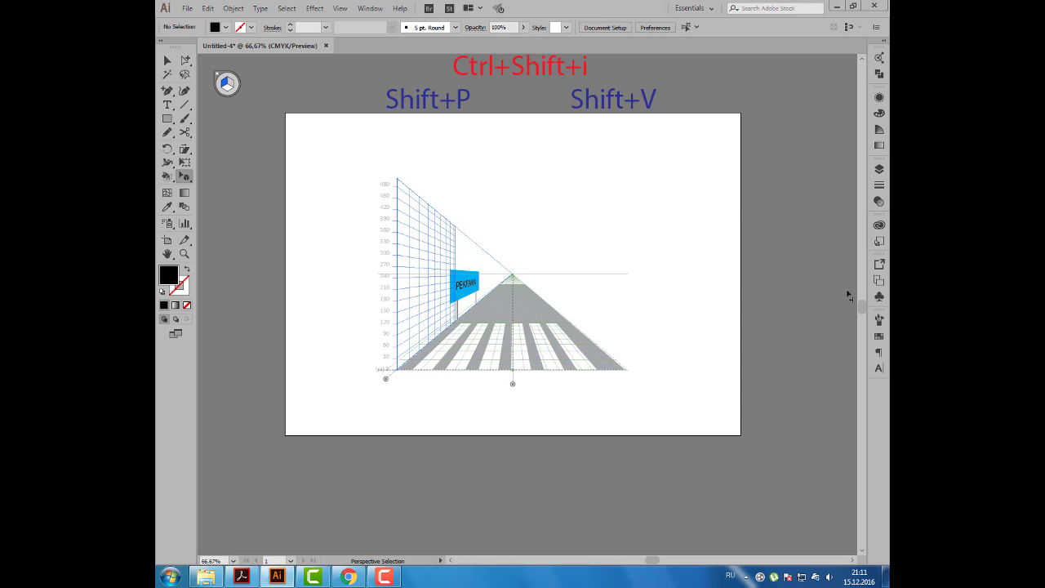
- Drag the green Foliage symbol from the Nature library onto the artboard, then close the library
left_click(880, 298)
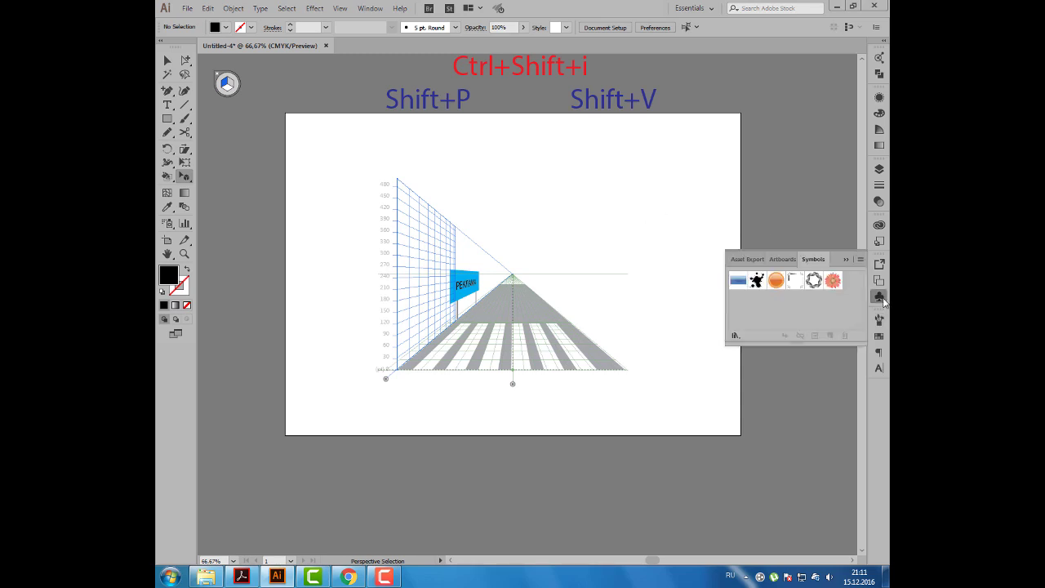
left_click(745, 335)
left_click(786, 445)
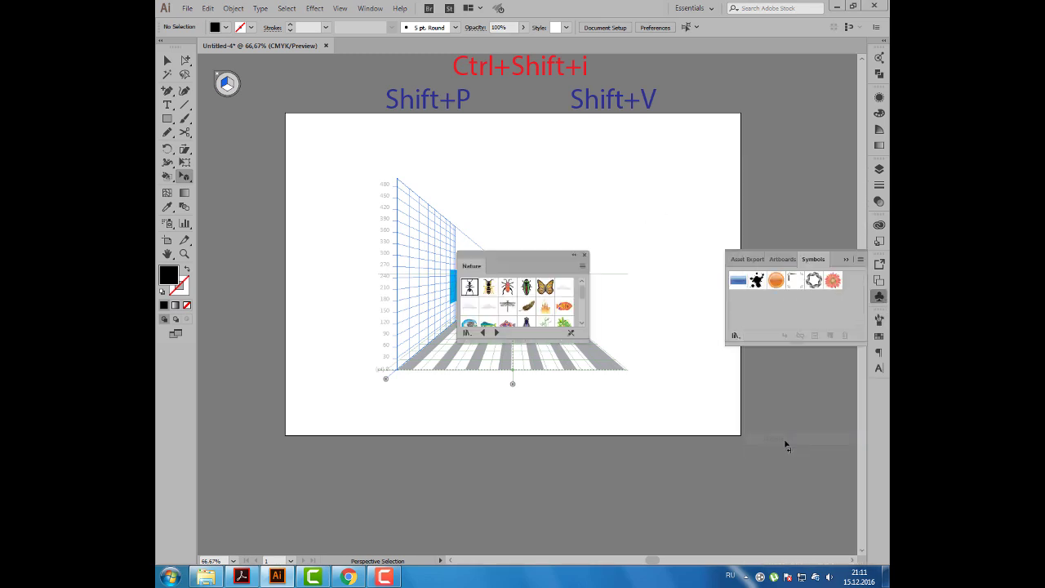
left_click_drag(538, 267, 680, 182)
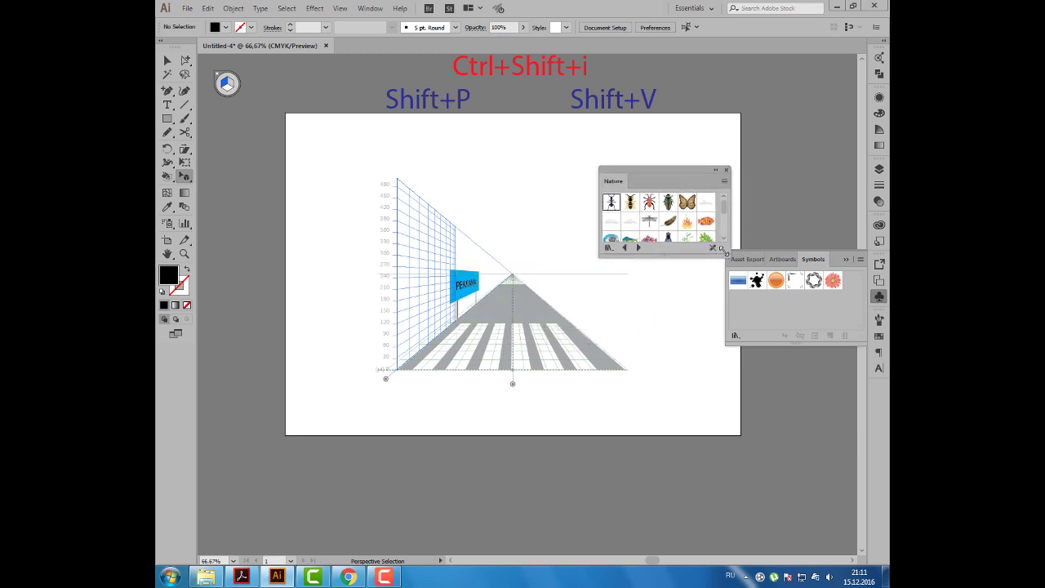
left_click_drag(721, 249, 735, 322)
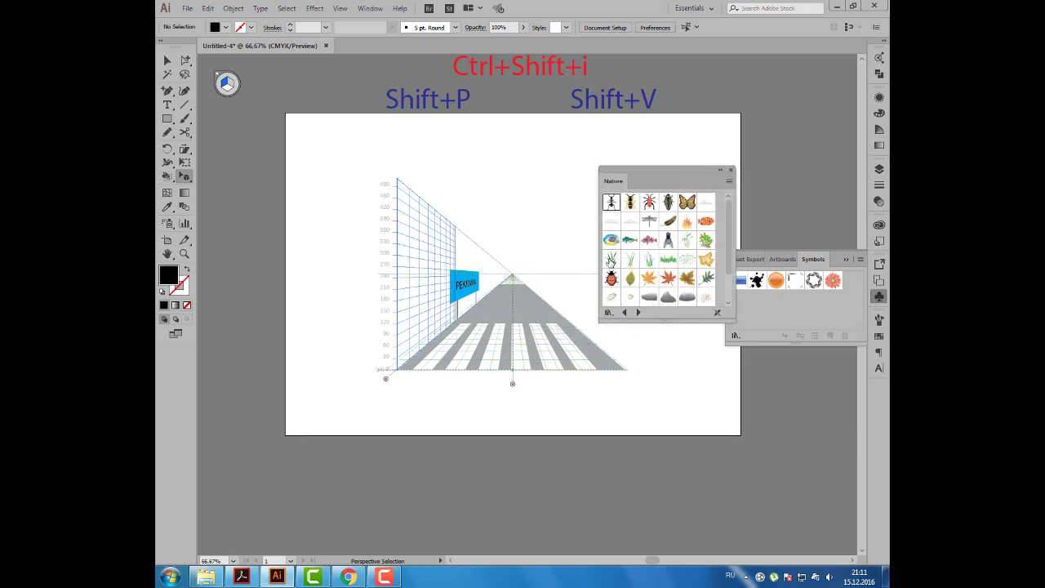
left_click(705, 240)
left_click_drag(597, 241, 575, 231)
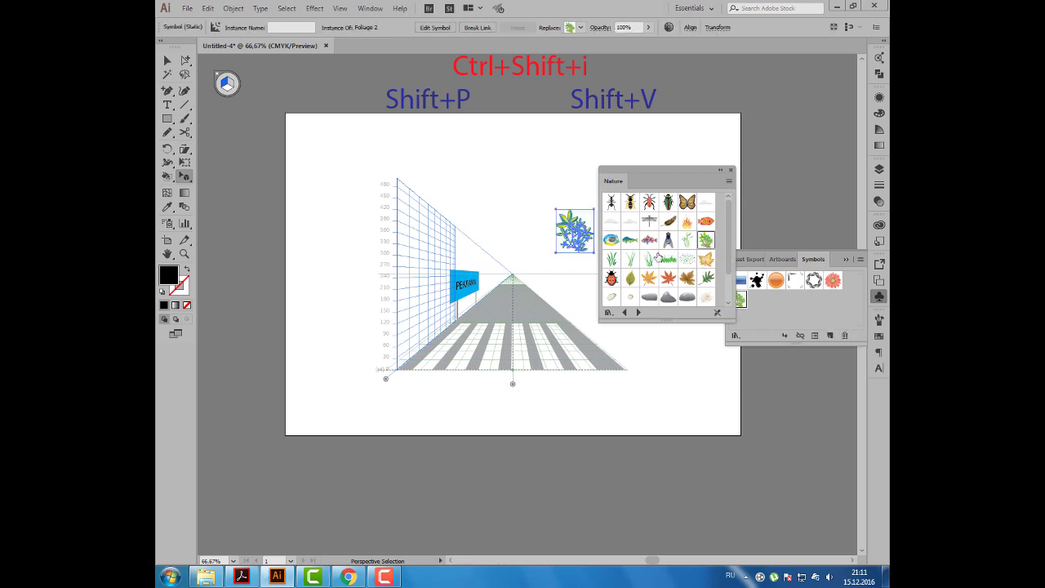
left_click(731, 169)
left_click(845, 258)
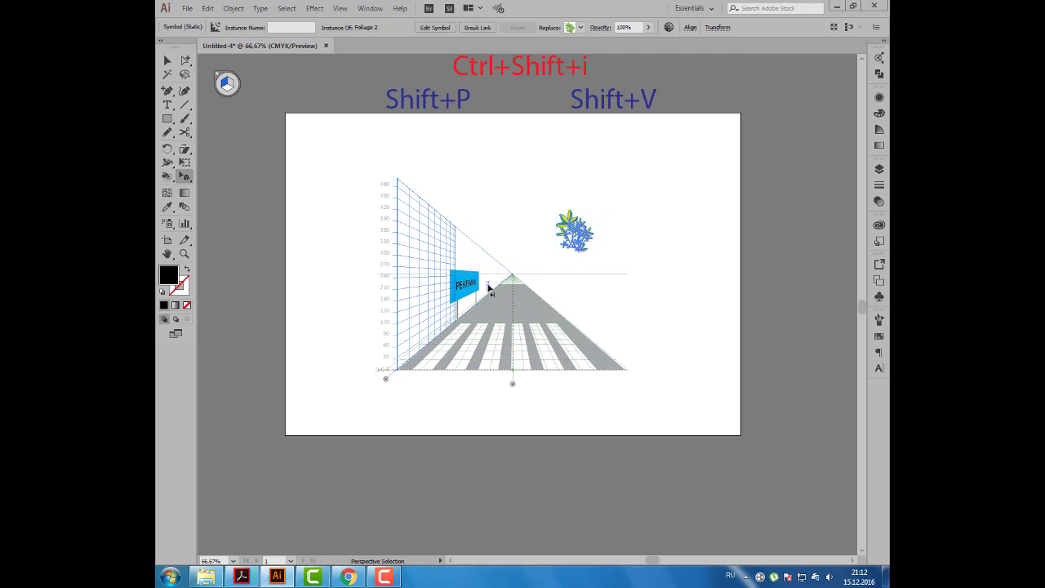
- Place the foliage in perspective beside the sign and carry a copy across the road
left_click_drag(488, 285, 506, 275)
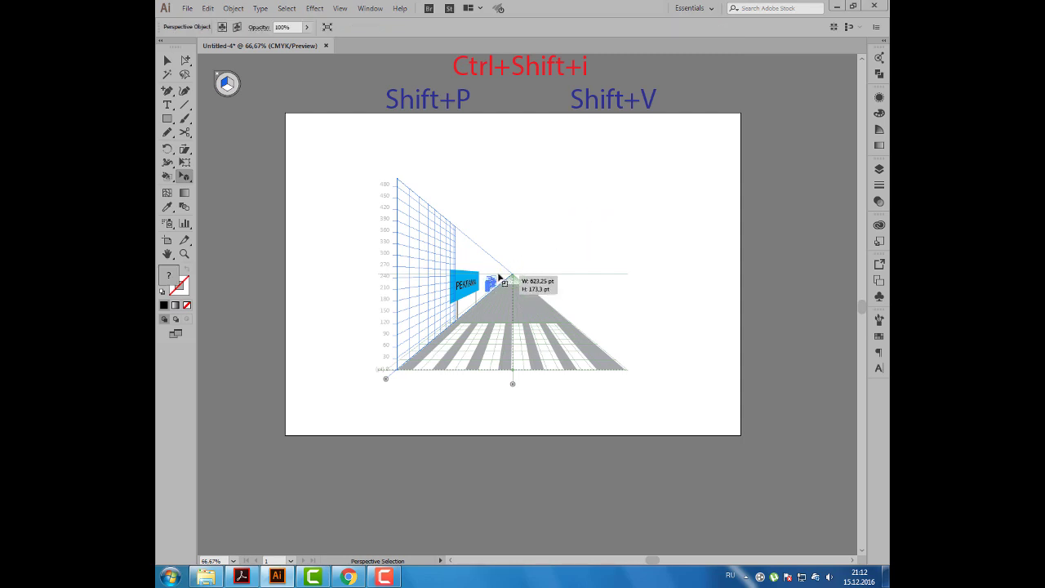
scroll(507, 275, "up", 1)
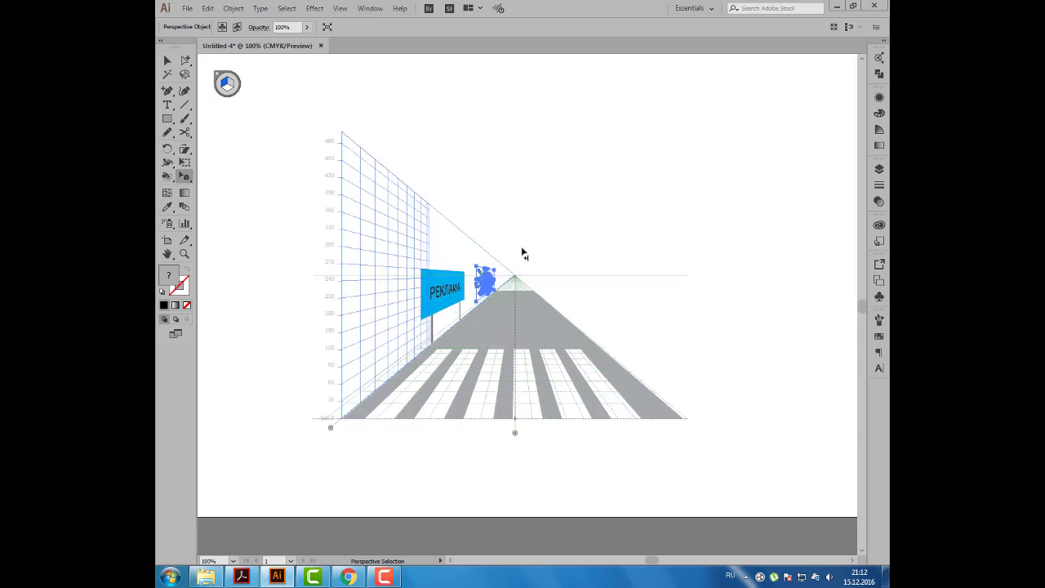
left_click(523, 252)
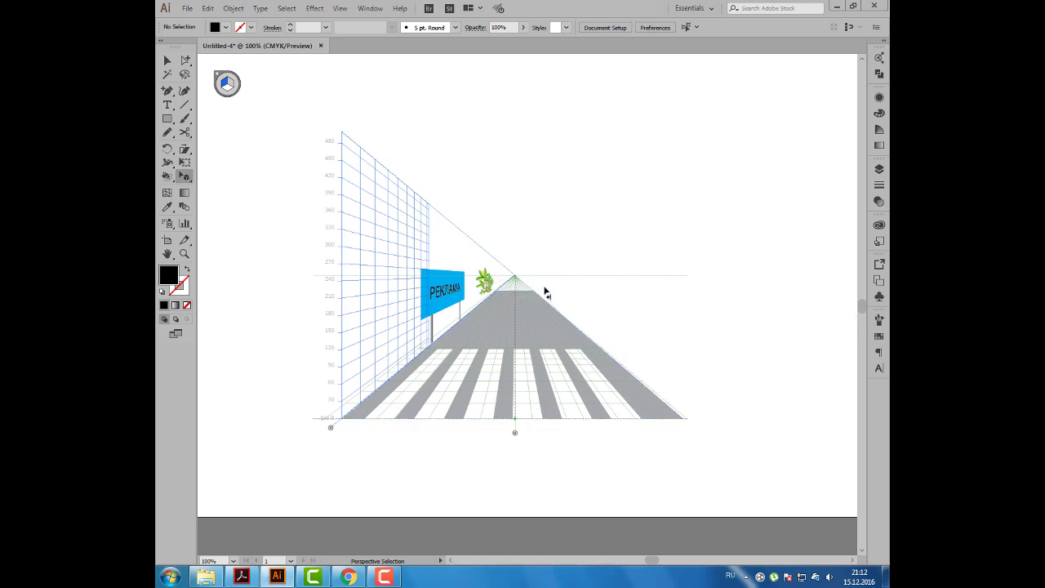
left_click_drag(485, 283, 488, 288)
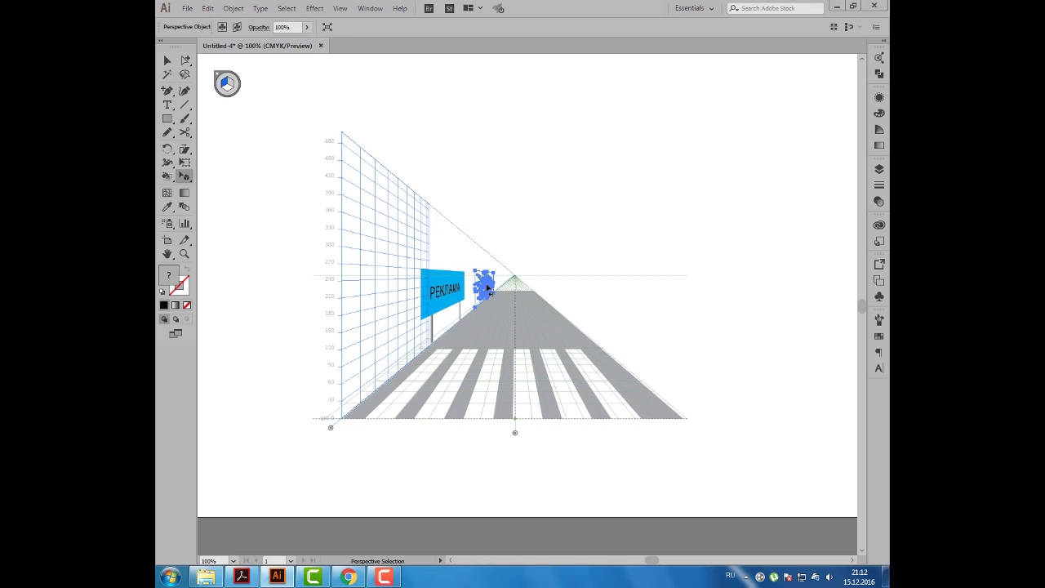
left_click_drag(490, 286, 548, 299)
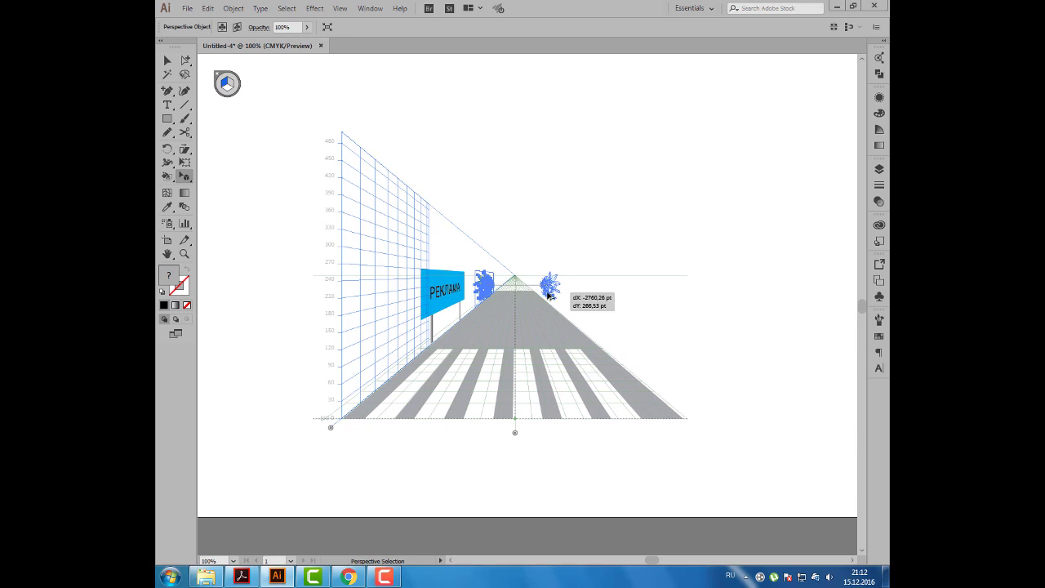
left_click_drag(549, 296, 548, 295)
left_click(565, 242)
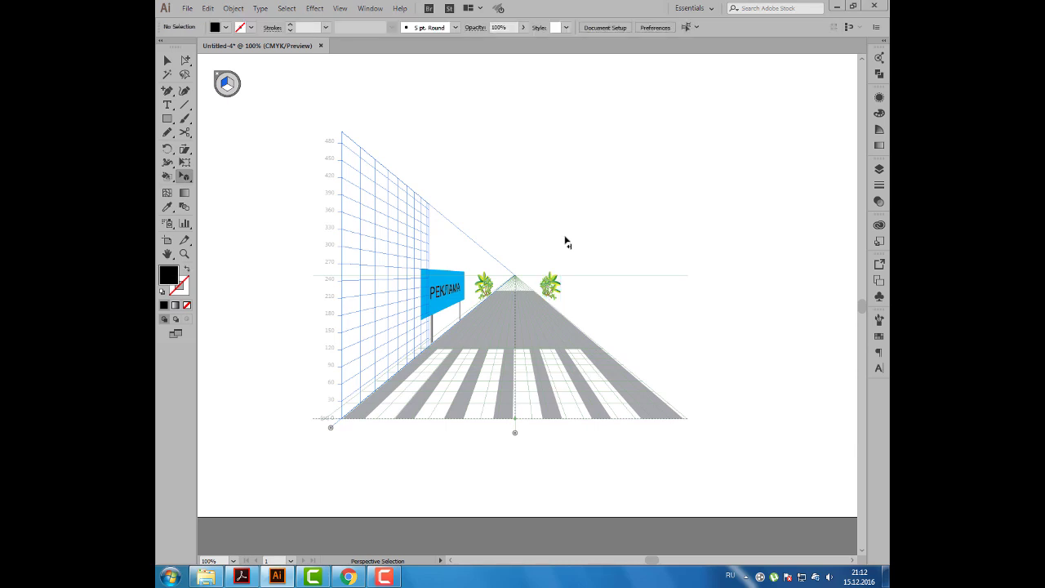
- Adjust the right-side plant and add another foliage copy further along the right roadside
mouse_move(555, 293)
left_mouse_down()
mouse_move(564, 299)
mouse_move(535, 285)
left_mouse_up()
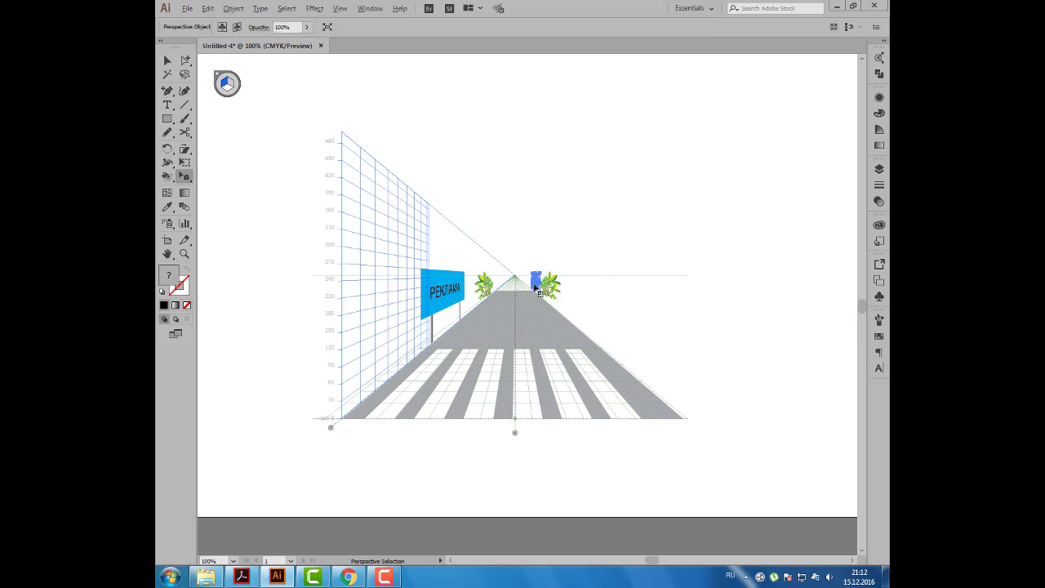
left_click_drag(535, 286, 494, 292)
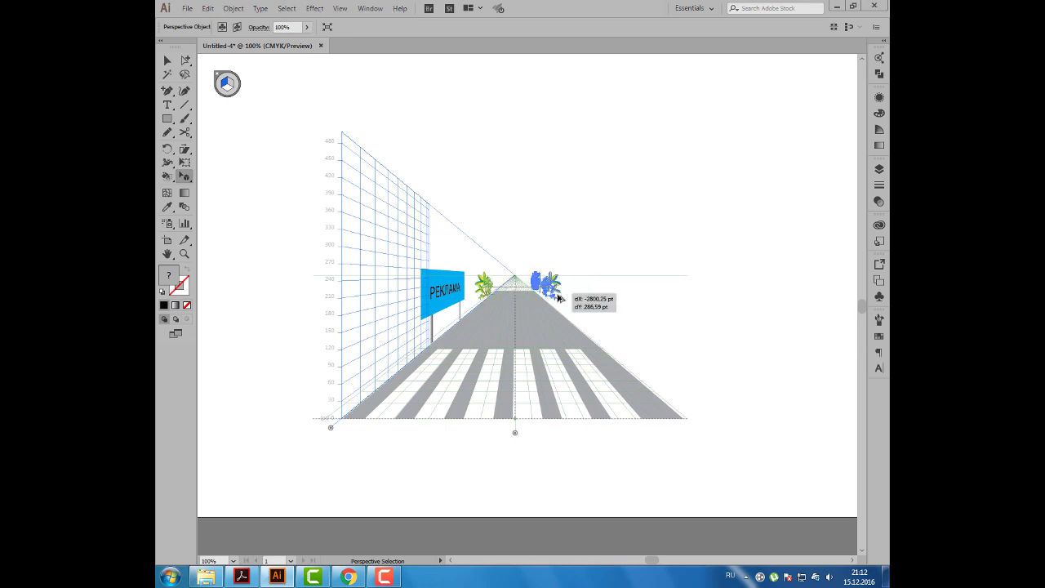
left_click_drag(493, 291, 566, 305)
mouse_move(574, 304)
left_mouse_down()
mouse_move(577, 296)
mouse_move(567, 304)
mouse_move(563, 294)
left_mouse_up()
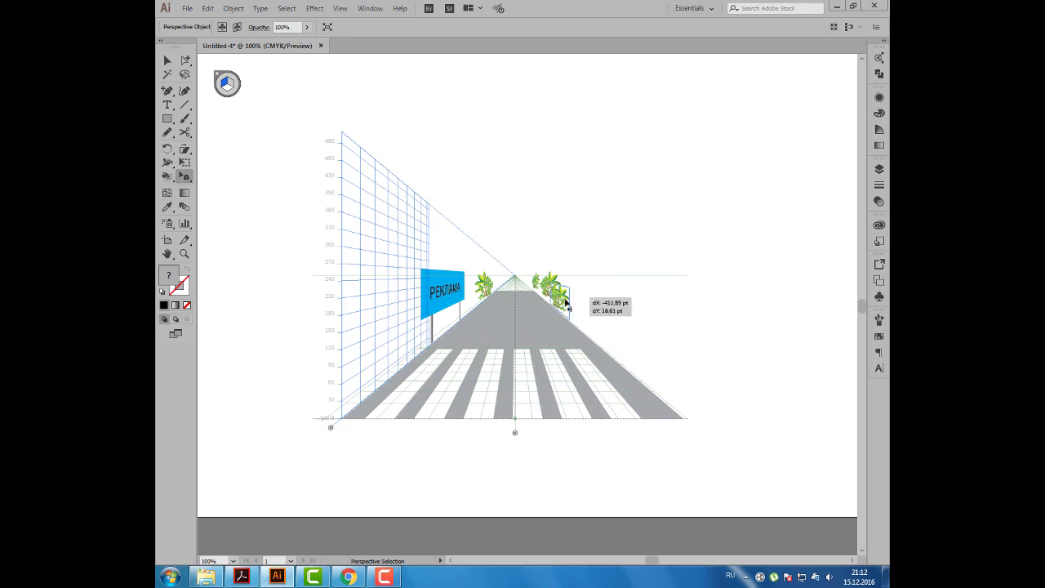
- Resize the lower right plant, then select the sign, plants and road together
left_click(563, 292)
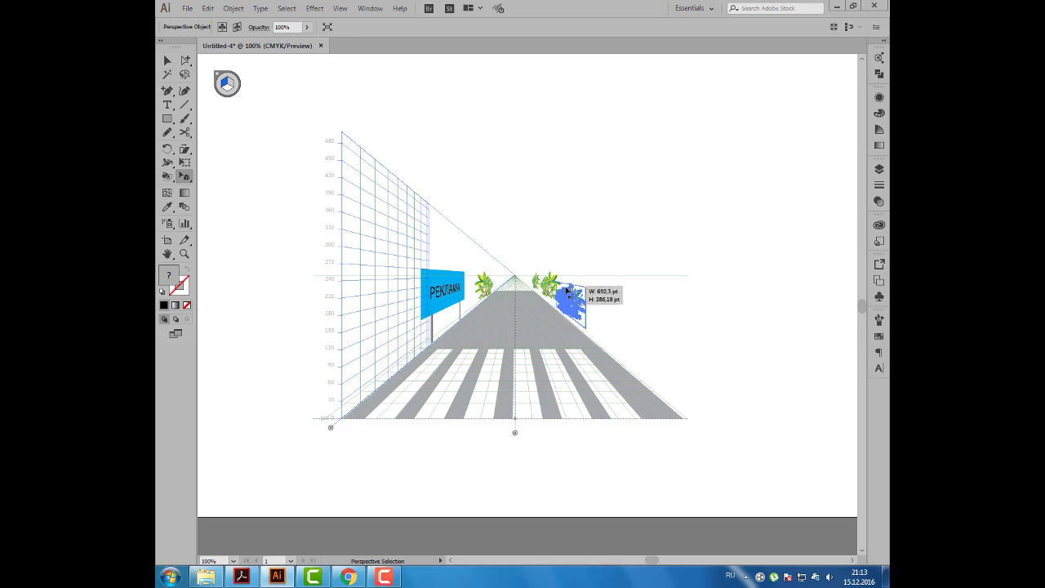
left_click_drag(563, 291, 563, 279)
left_click(598, 274)
left_click(663, 260)
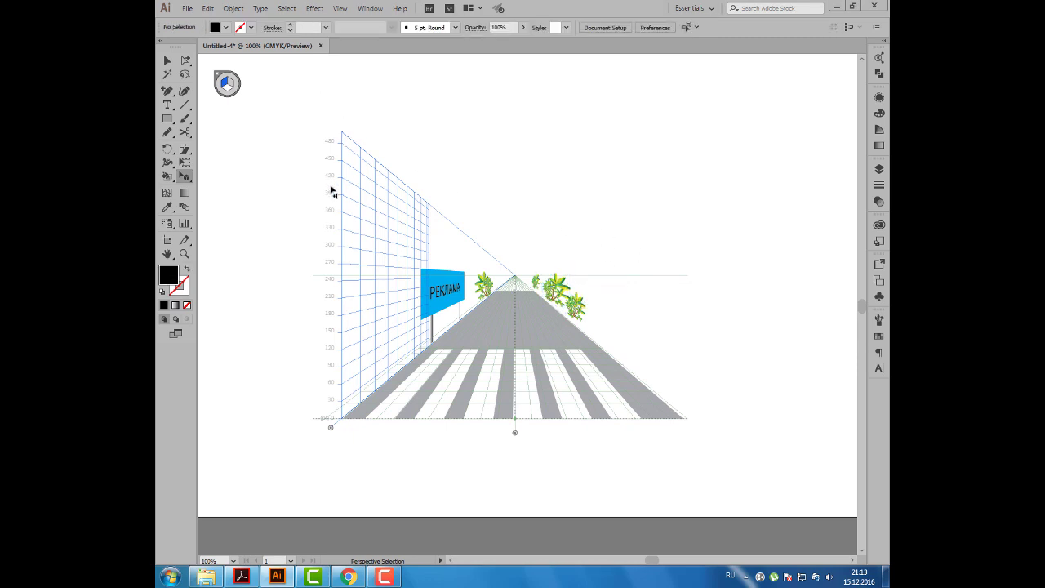
left_click(167, 60)
left_click_drag(278, 201, 644, 406)
- Delete the road, sign and plants and set no active grid plane (key 4)
key("Delete")
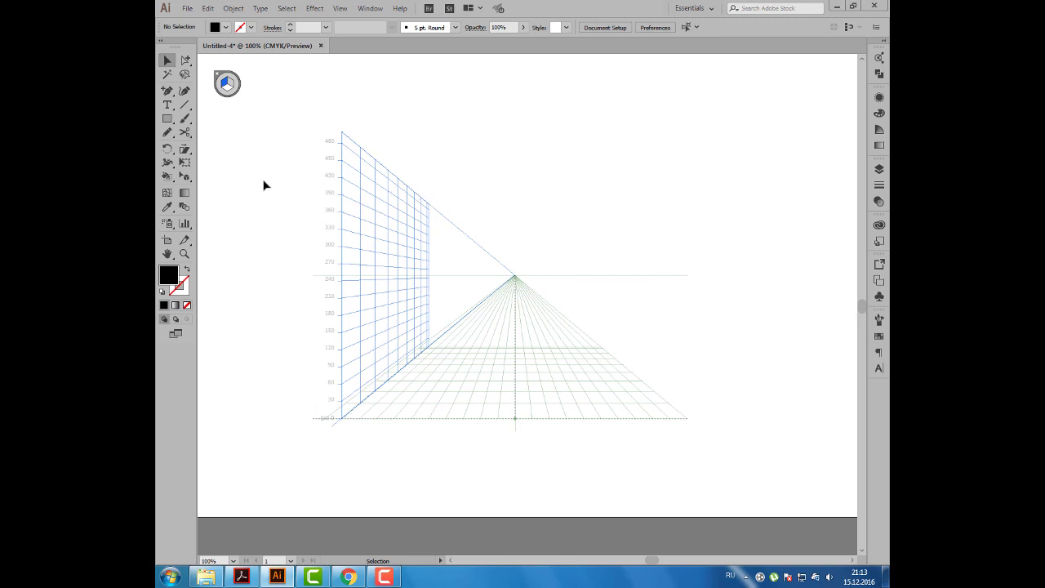
key("shift+v")
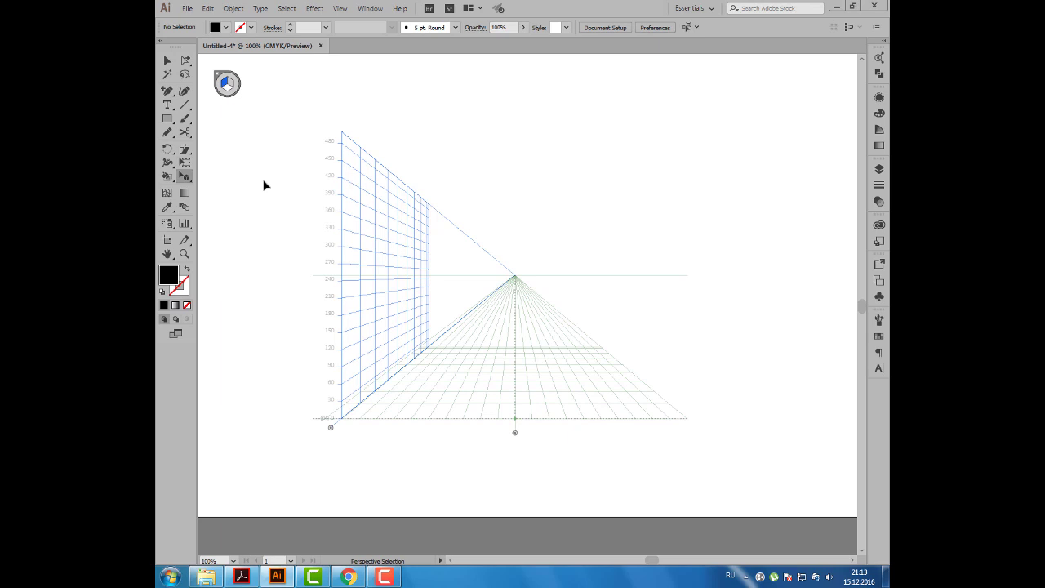
key("4")
- Draw a large rectangle above the grid horizon filled with the brown swirl pattern
left_click(167, 118)
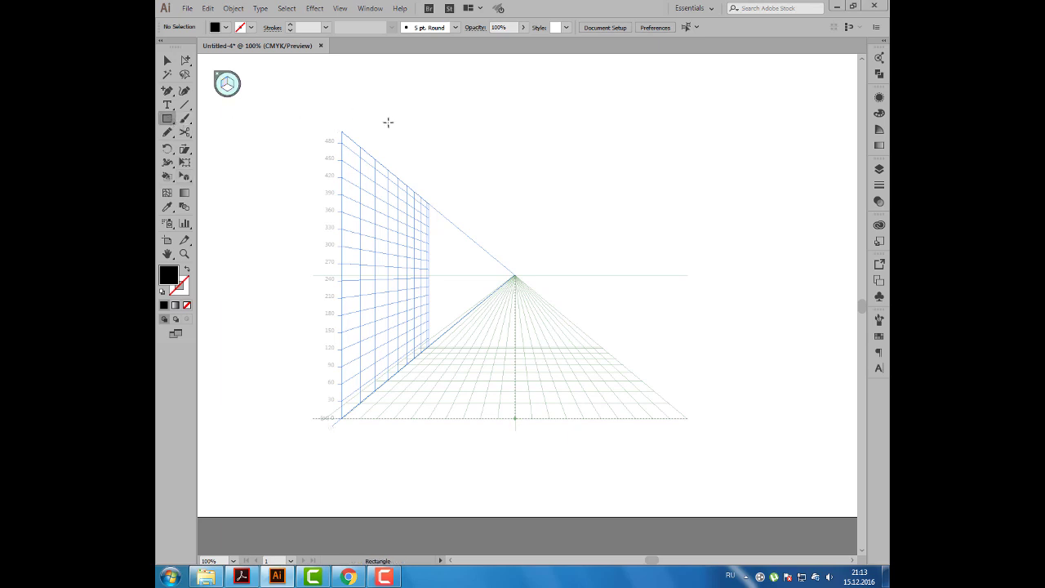
left_click_drag(457, 103, 690, 270)
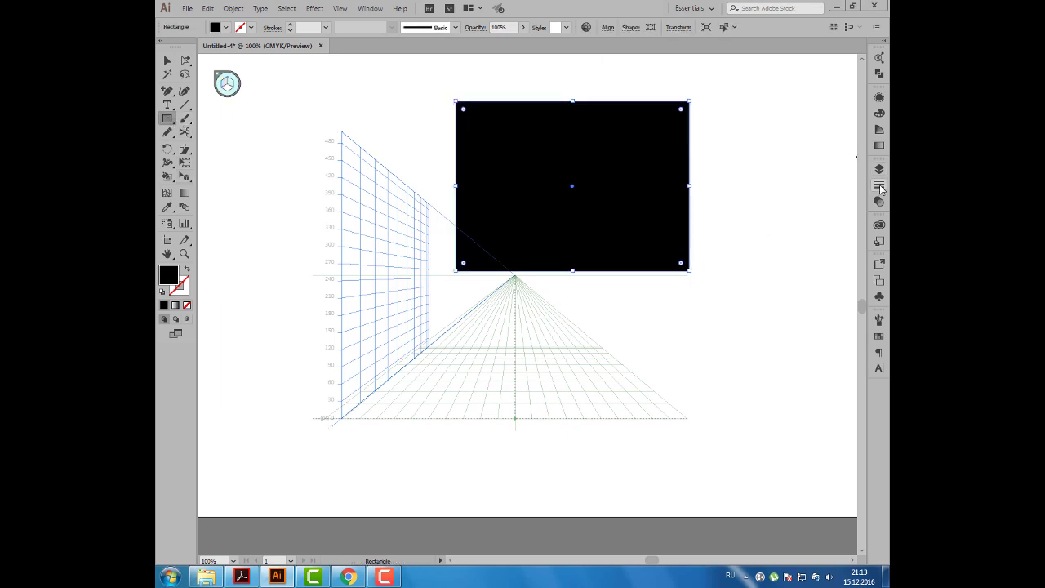
left_click(879, 335)
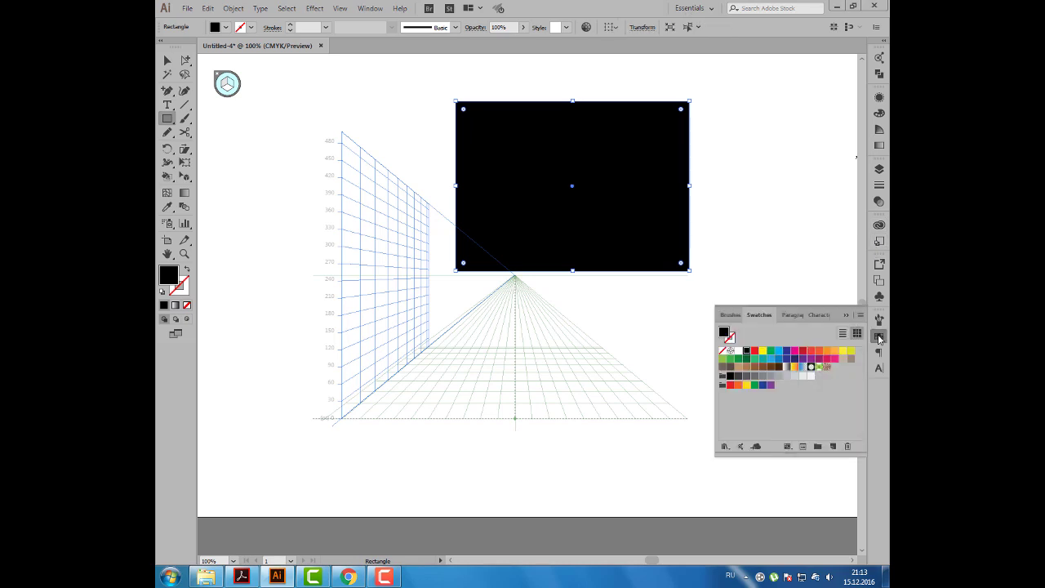
left_click(825, 367)
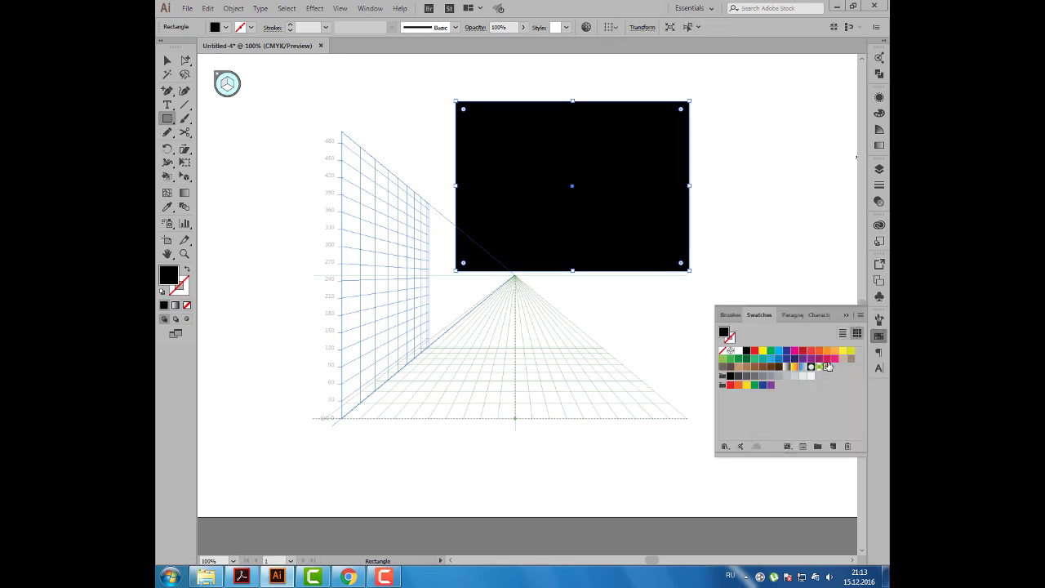
left_click(846, 315)
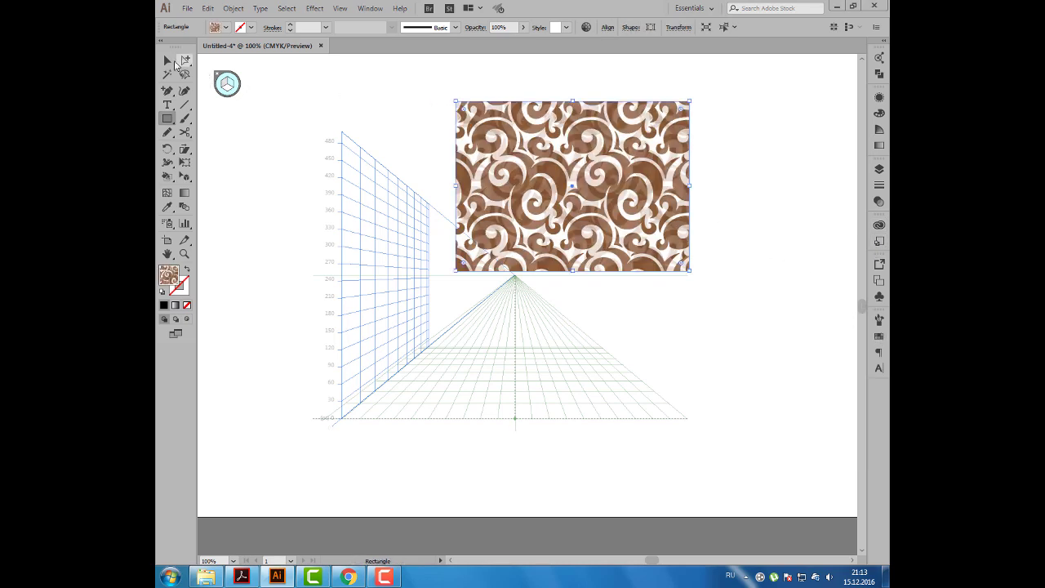
left_click(185, 177)
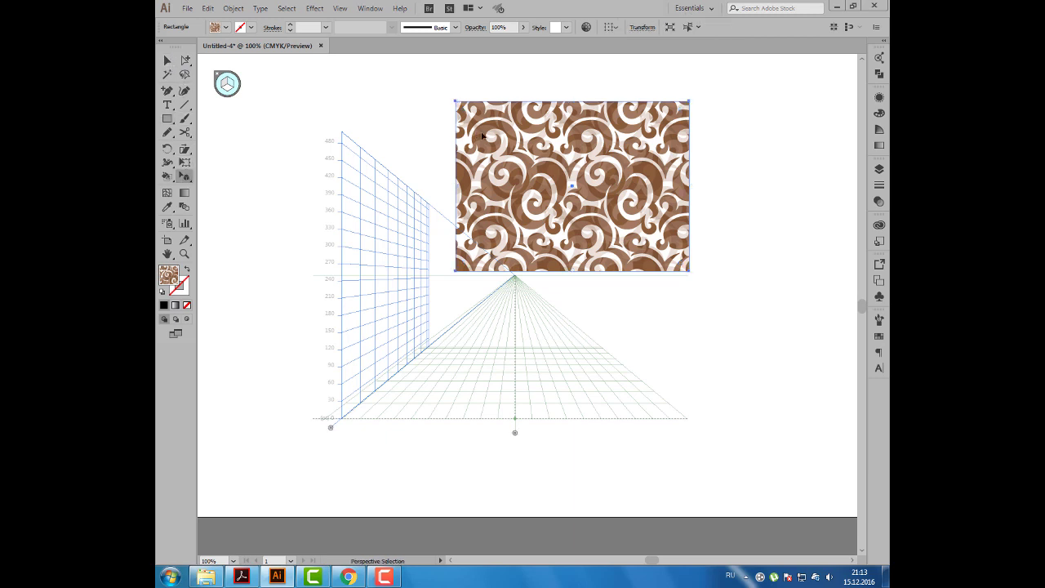
- Stretch the brown swirl pattern across the left grid plane, then delete it
key("1")
left_click_drag(457, 155, 389, 268)
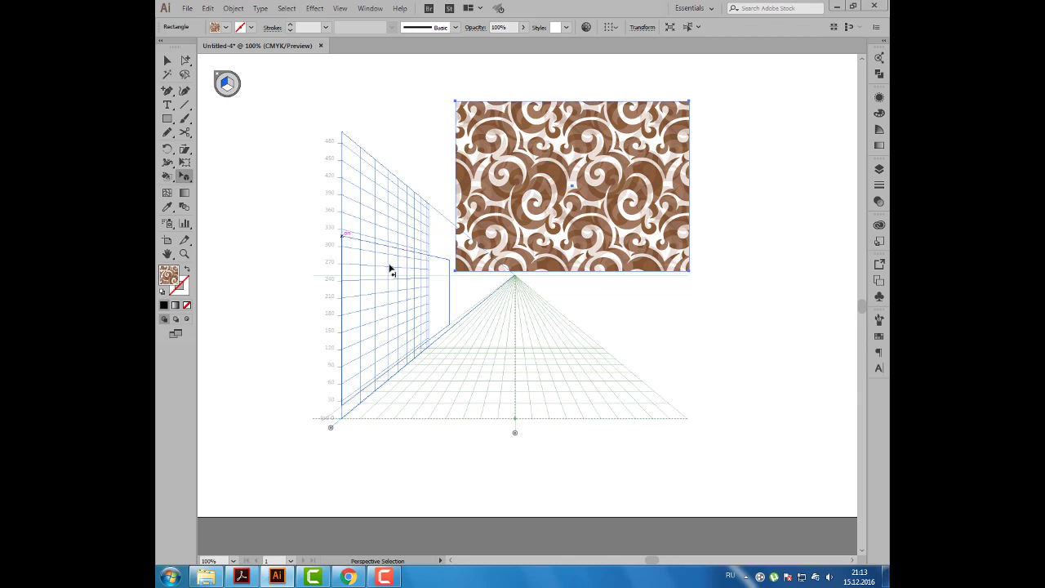
left_click_drag(450, 259, 460, 232)
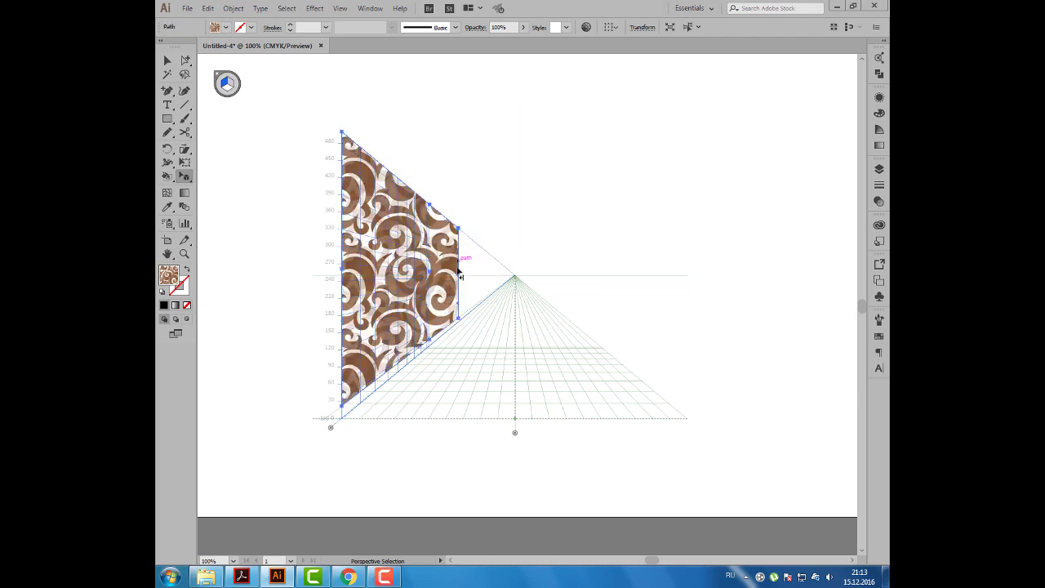
left_click_drag(457, 273, 487, 259)
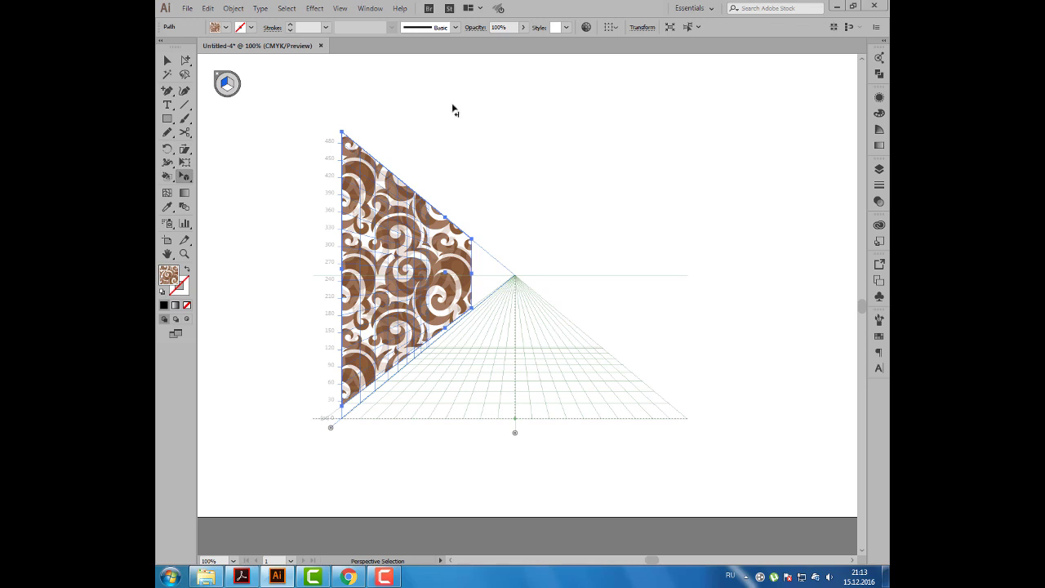
left_click(167, 60)
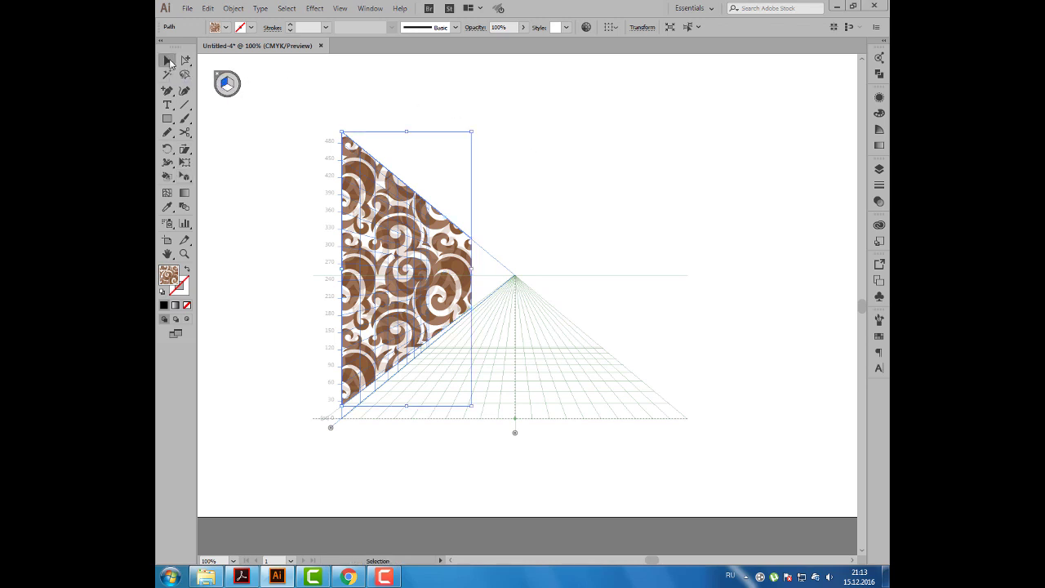
key("Delete")
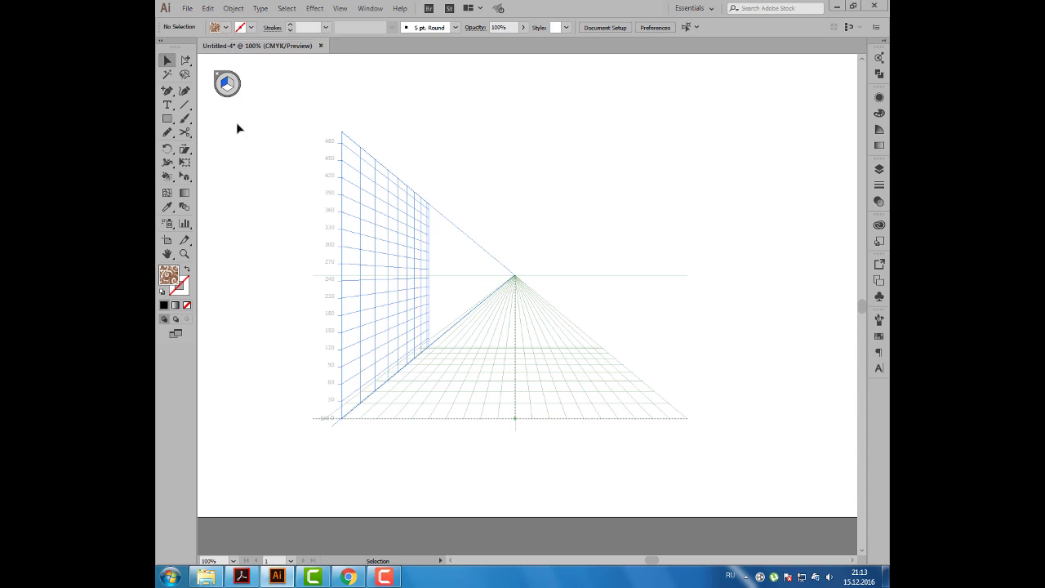
- Draw a small yellow circle above the perspective grid
key("shift+v")
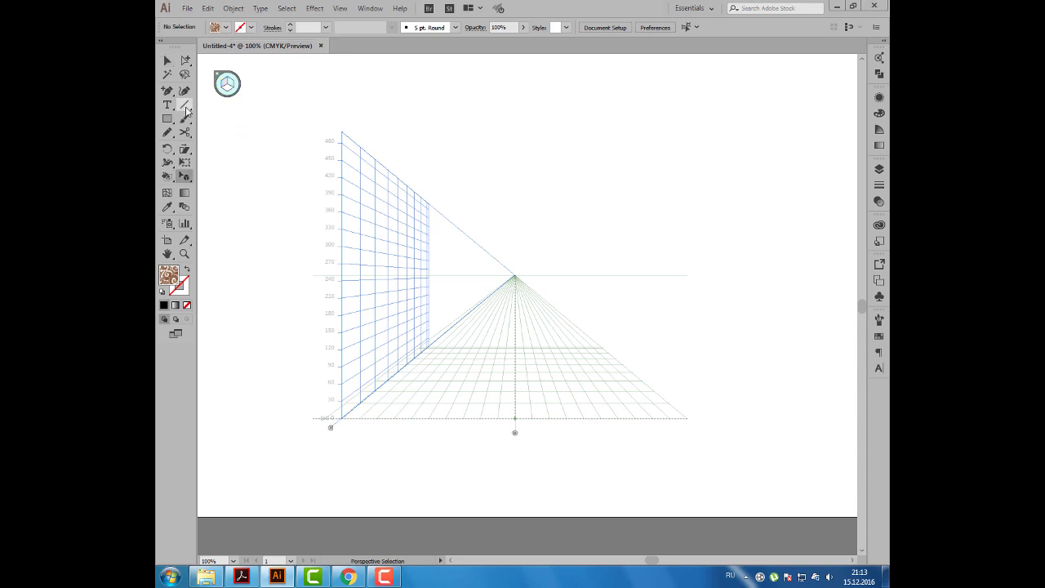
left_click(168, 120)
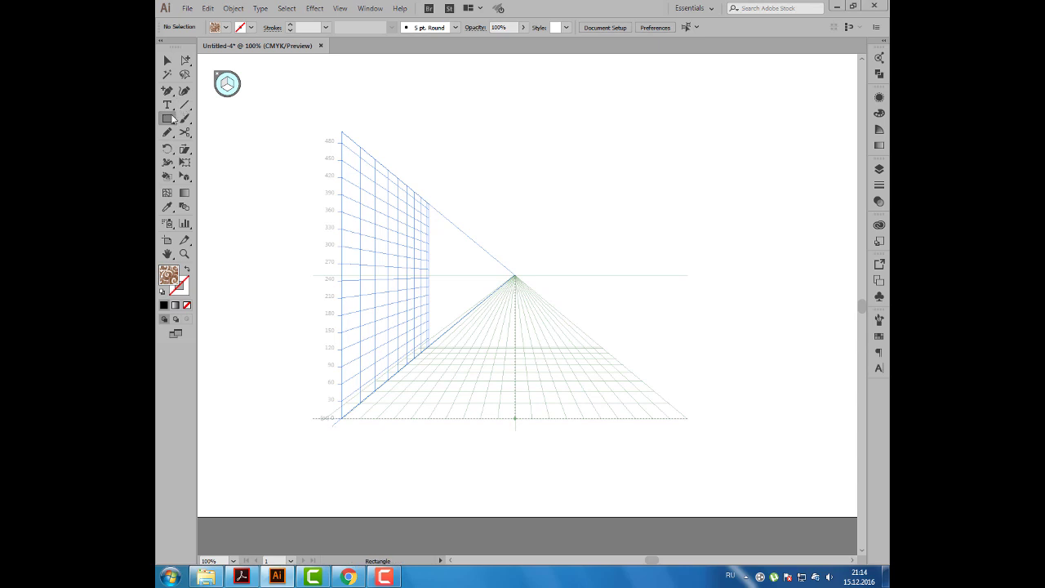
left_click_drag(168, 119, 220, 146)
left_click_drag(484, 147, 500, 160)
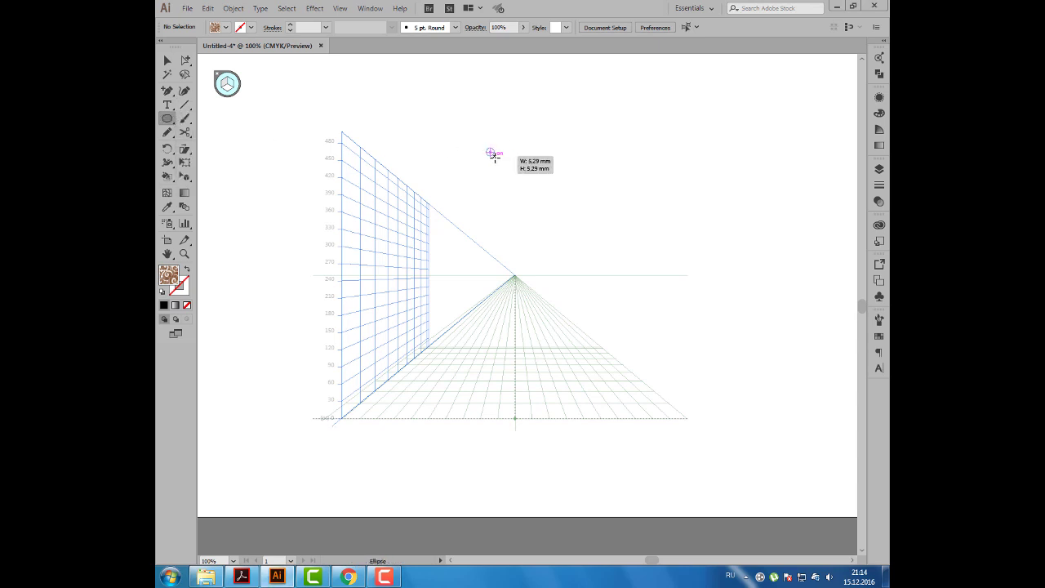
left_click(226, 27)
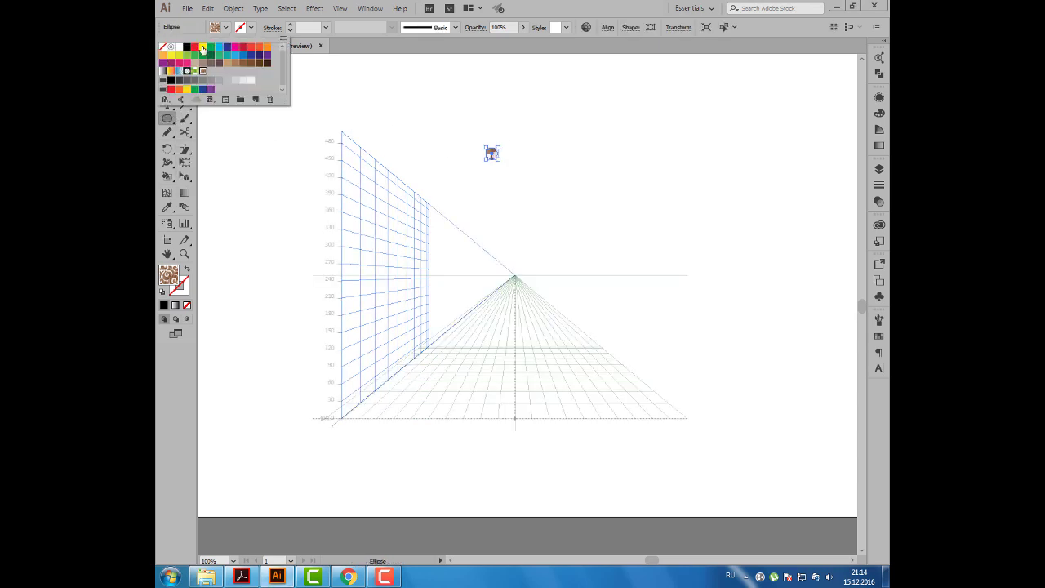
left_click(202, 47)
left_click(253, 31)
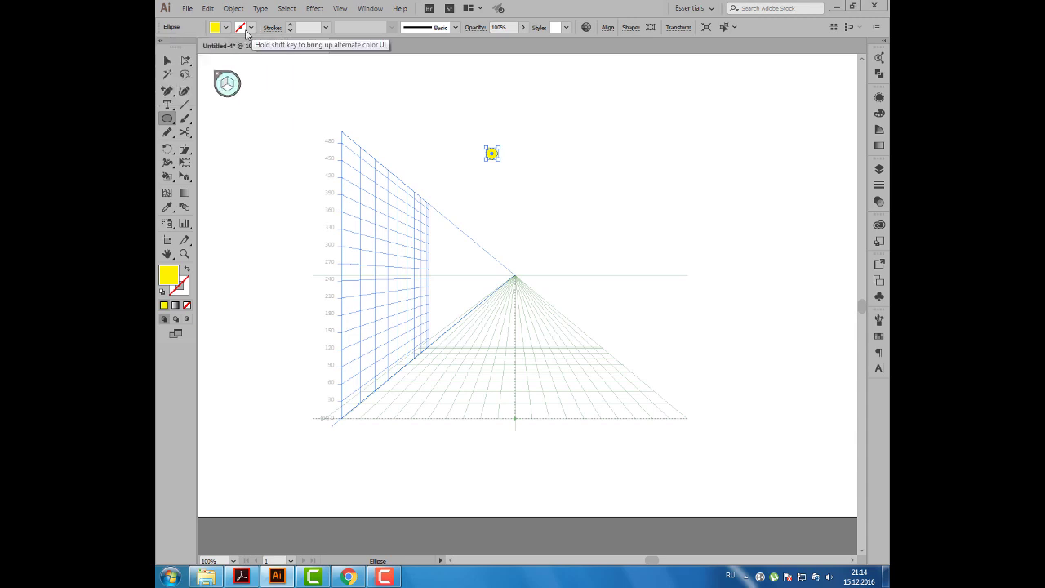
- Copy the yellow circle rightward with Ctrl+D to form a row
left_click(167, 61)
left_click(321, 89)
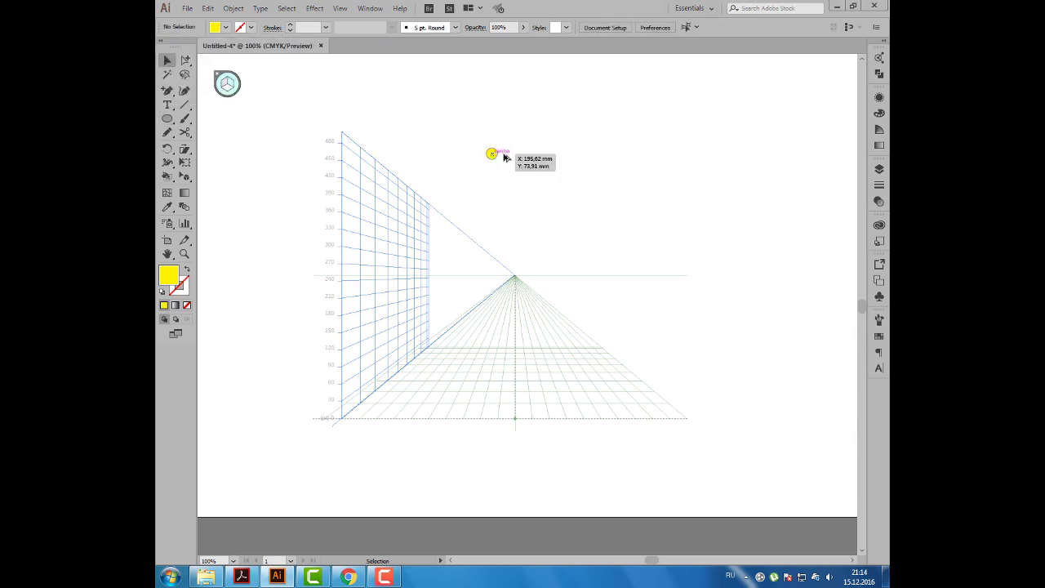
left_click_drag(492, 157, 508, 157)
key("ctrl+d")
key("ctrl+d")
key("ctrl+d")
key("ctrl+d")
key("ctrl+d")
key("ctrl+d")
key("ctrl+d")
key("ctrl+d")
key("ctrl+d")
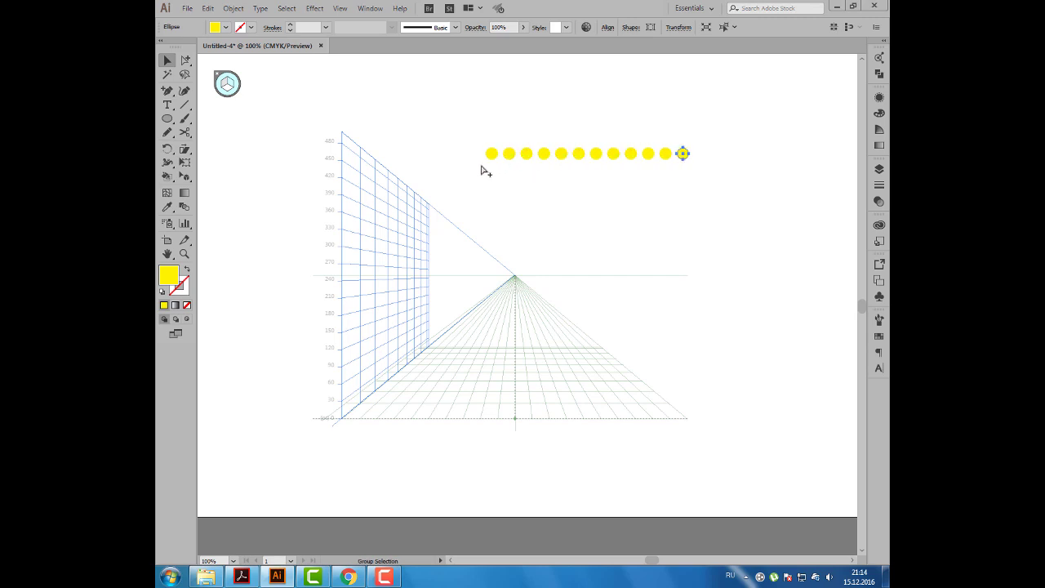
key("ctrl+d")
key("ctrl+d")
key("ctrl+d")
- Copy the row just below, offset half a step, and fill it light orange
left_click_drag(471, 135, 751, 172)
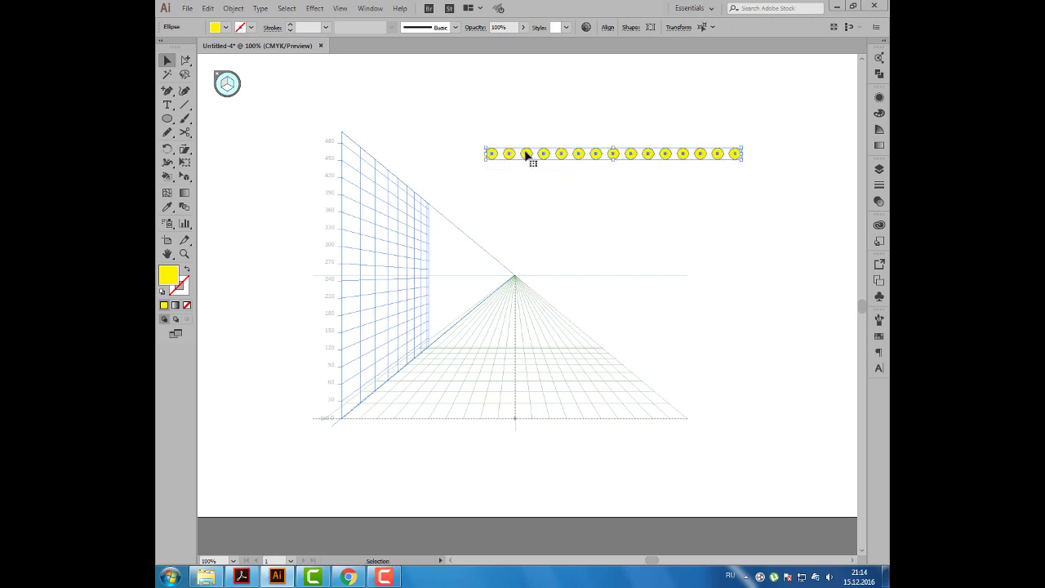
left_click_drag(527, 155, 537, 166)
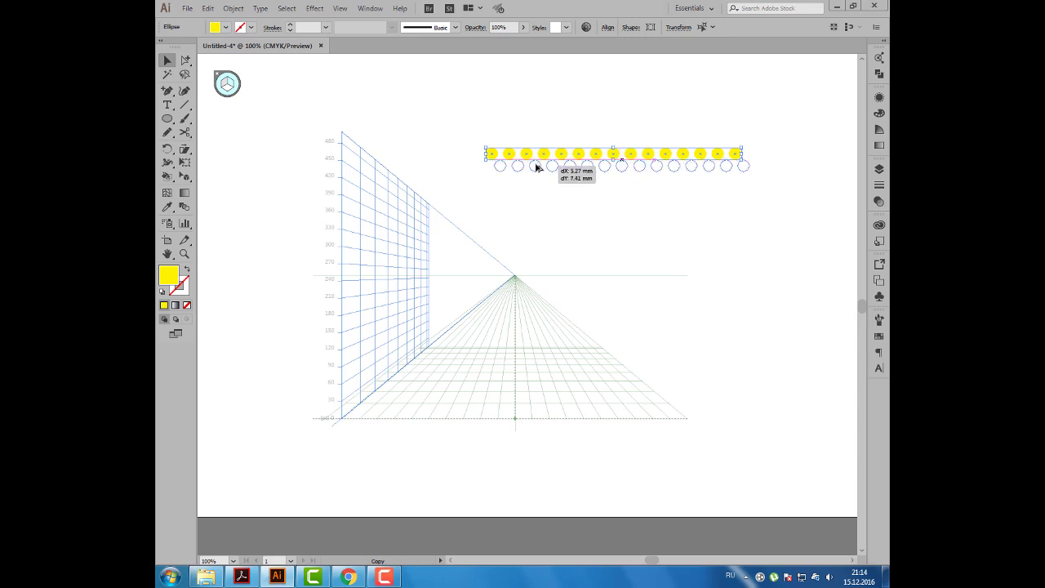
left_click_drag(537, 166, 537, 168)
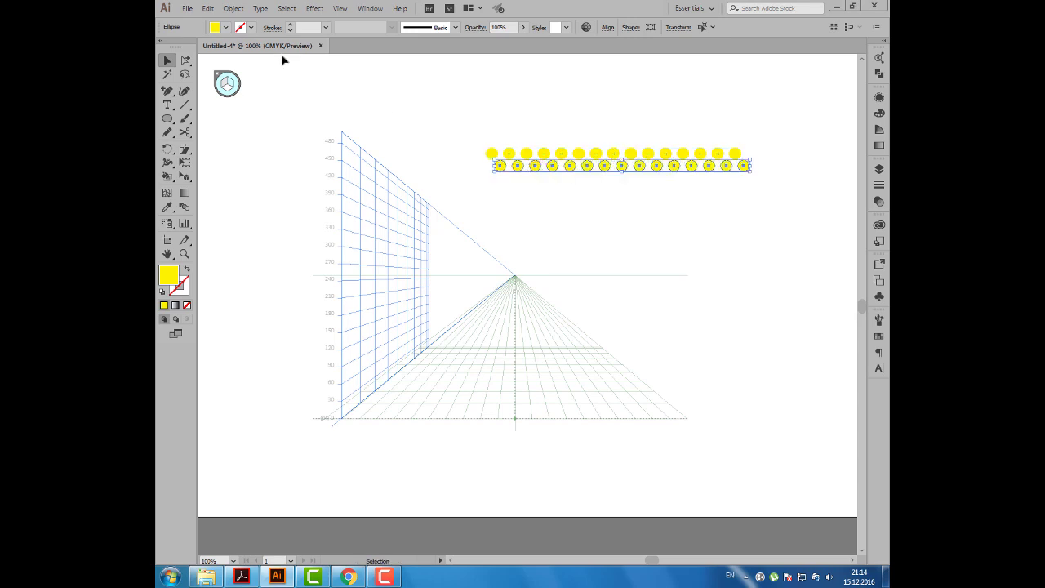
left_click(225, 27)
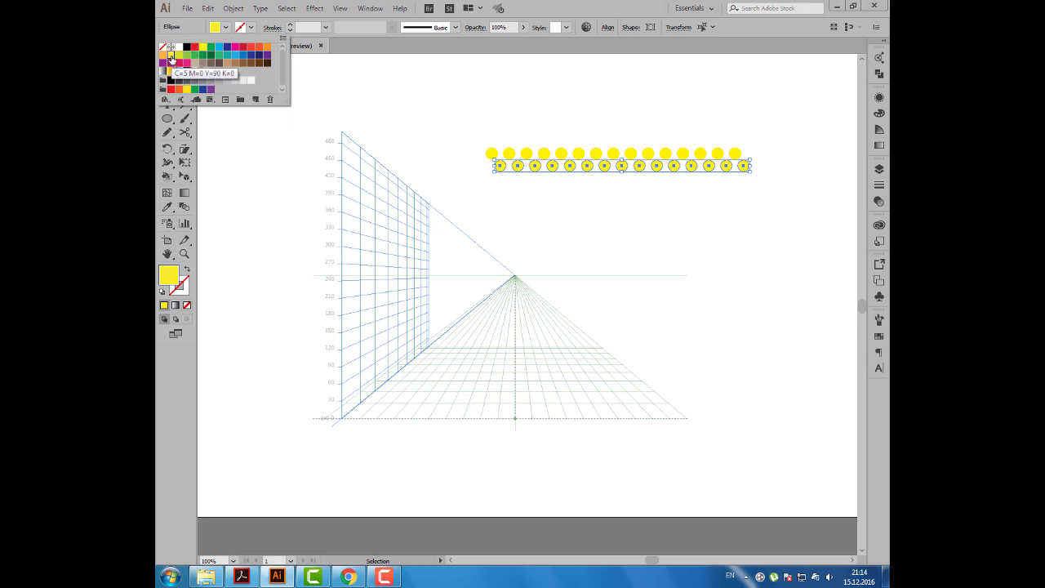
left_click(163, 55)
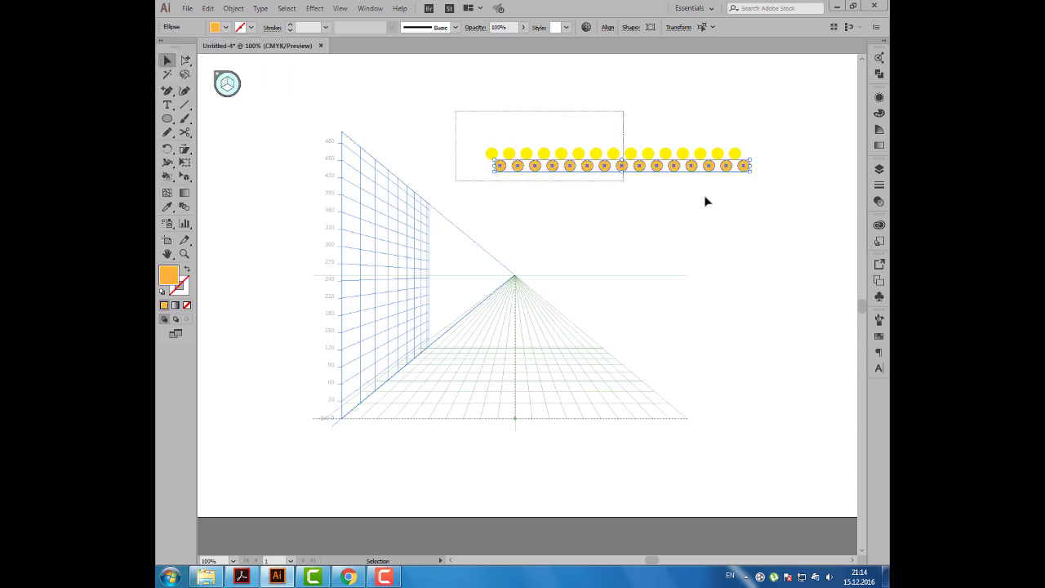
- Duplicate the yellow-orange row pair downward to build the dot block
left_click_drag(462, 111, 676, 168)
left_click_drag(583, 151, 582, 180)
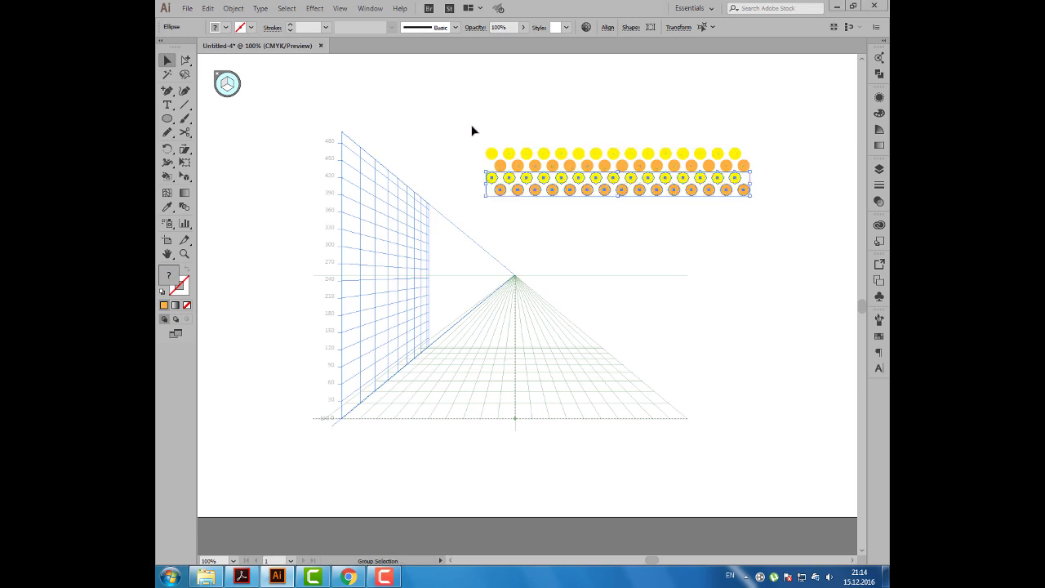
key("ctrl+d")
key("ctrl+d")
key("ctrl+d")
key("ctrl+d")
key("ctrl+d")
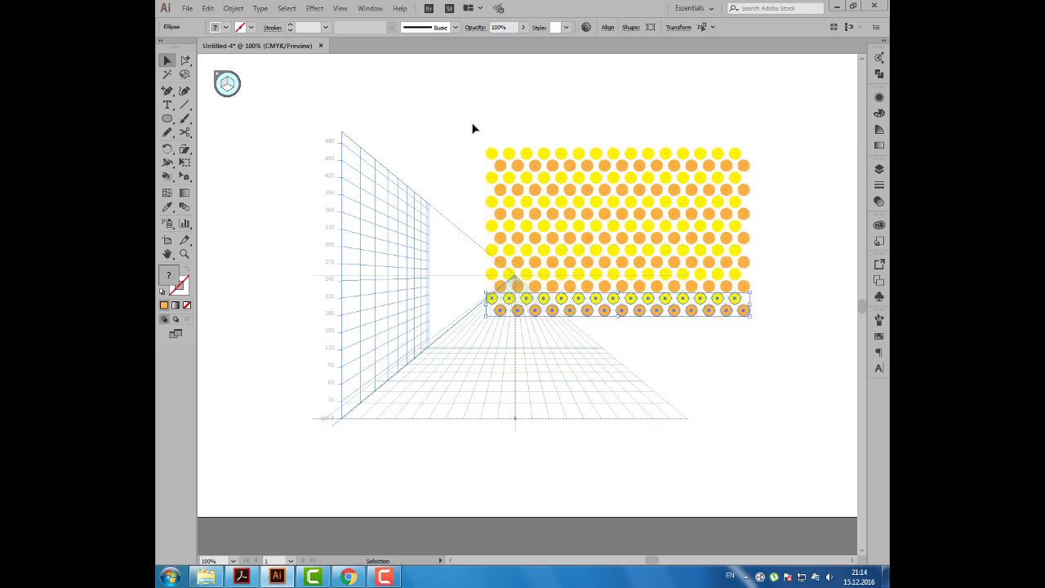
left_click(473, 129)
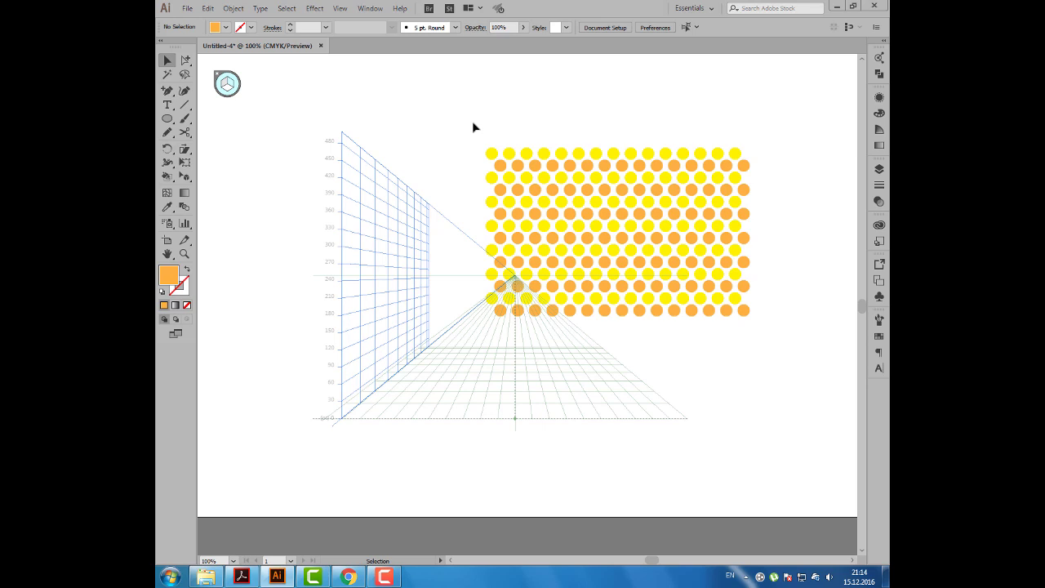
- Draw a default-coloured rectangle just inside the dot block's edges
left_click(167, 120)
key("d")
left_click_drag(167, 119, 208, 114)
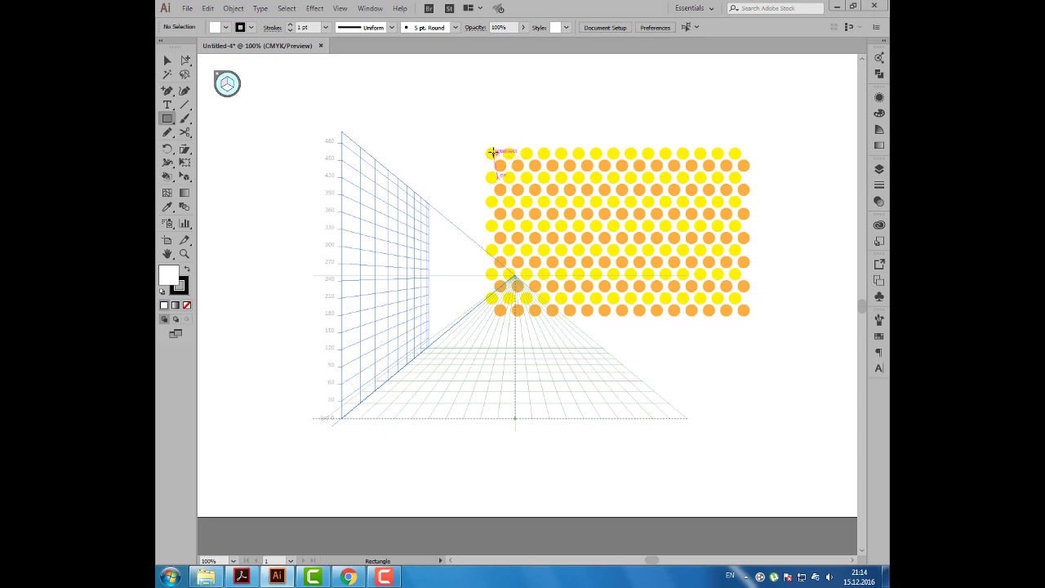
left_click_drag(492, 153, 737, 310)
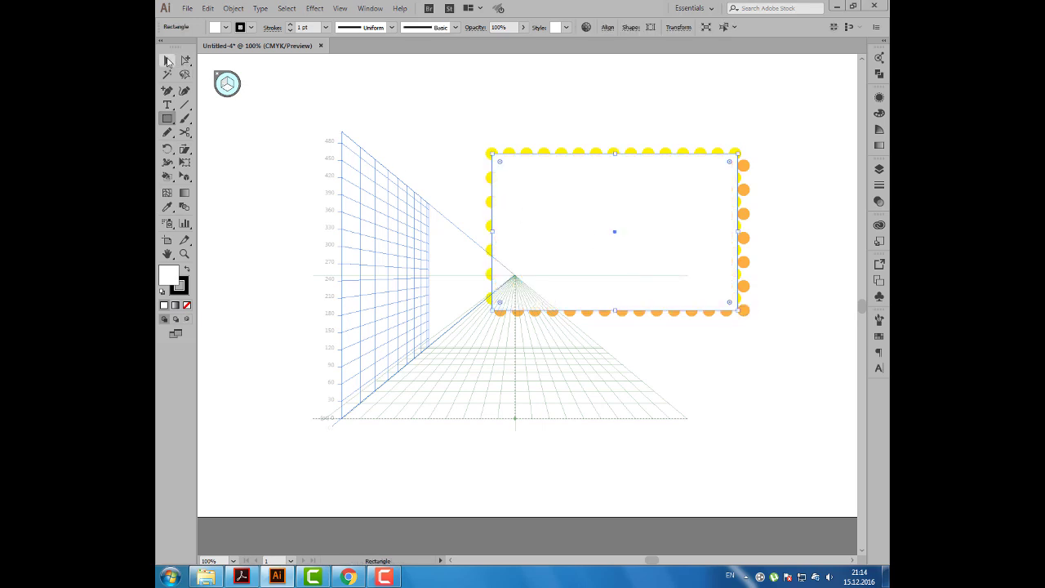
- Crop the dots to the rectangle using Pathfinder Crop
left_click(167, 60)
left_click(452, 117)
left_click_drag(453, 116, 777, 327)
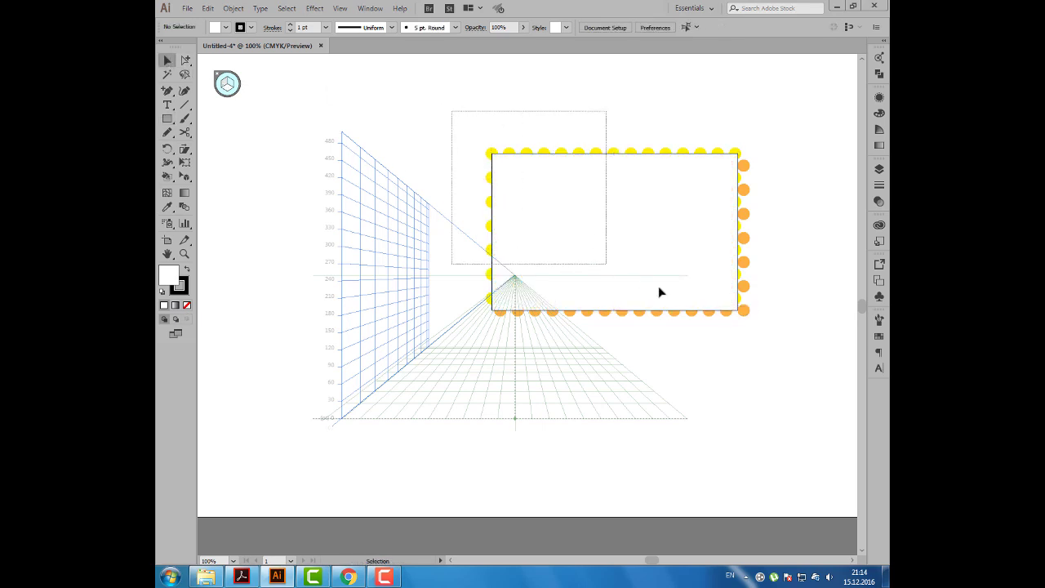
left_click(370, 8)
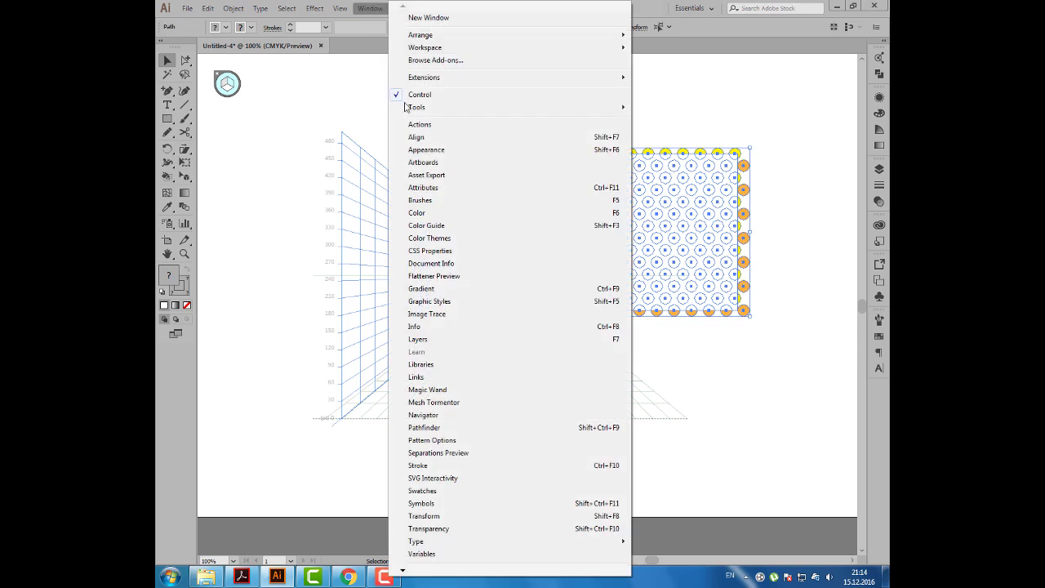
left_click(449, 428)
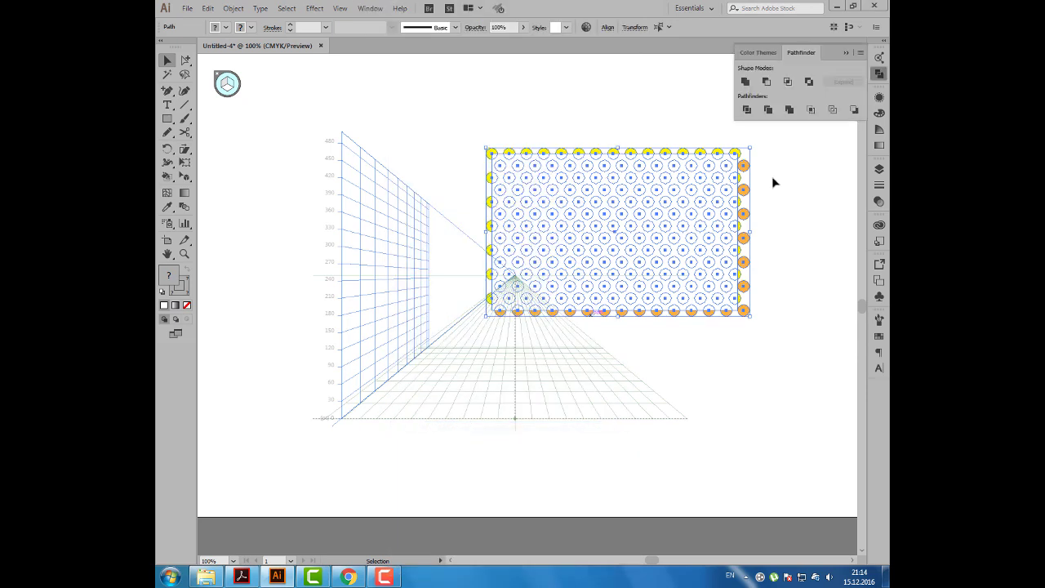
left_click(811, 110)
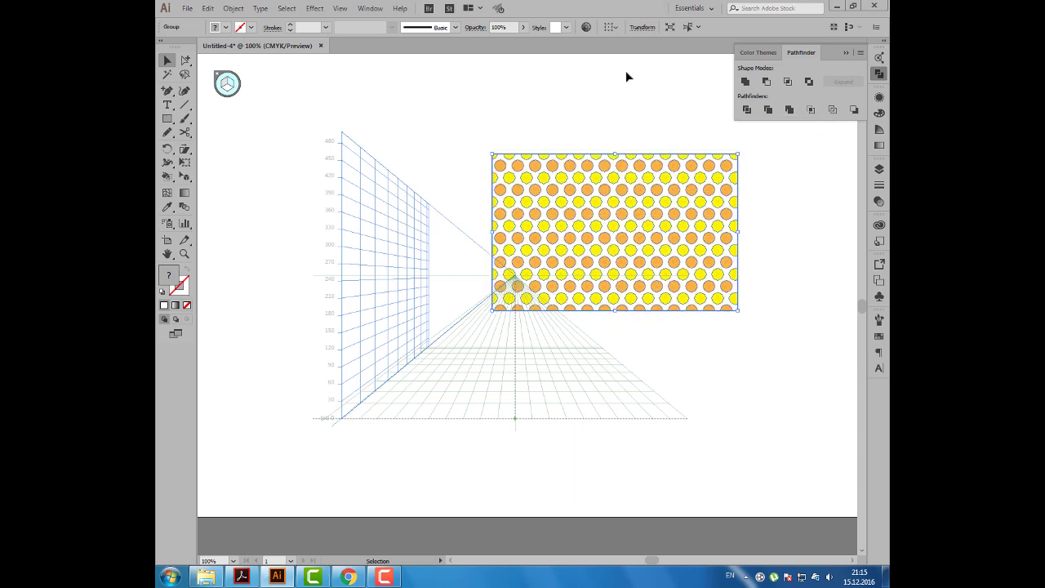
left_click(847, 48)
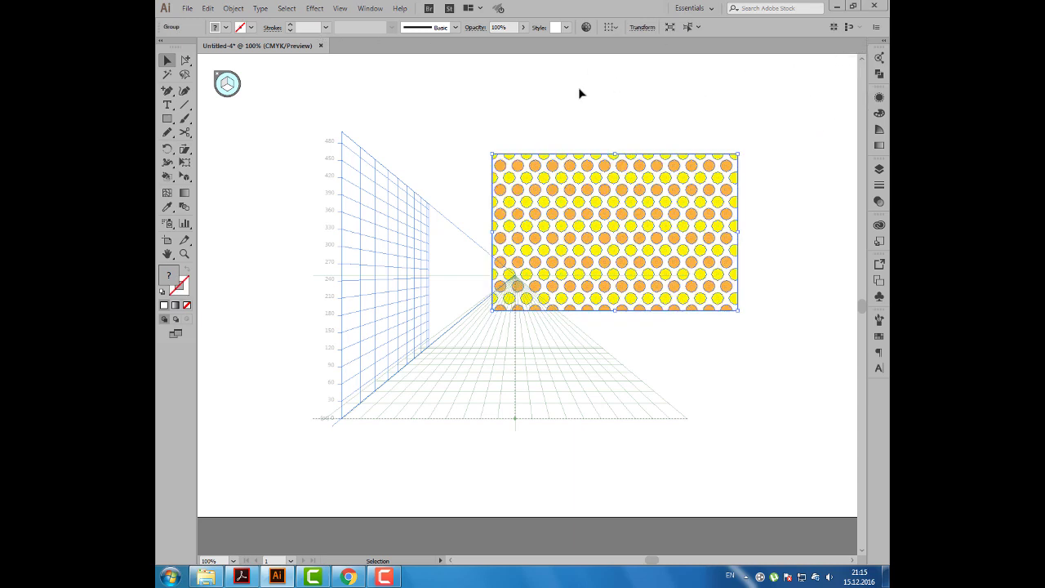
left_click(545, 100)
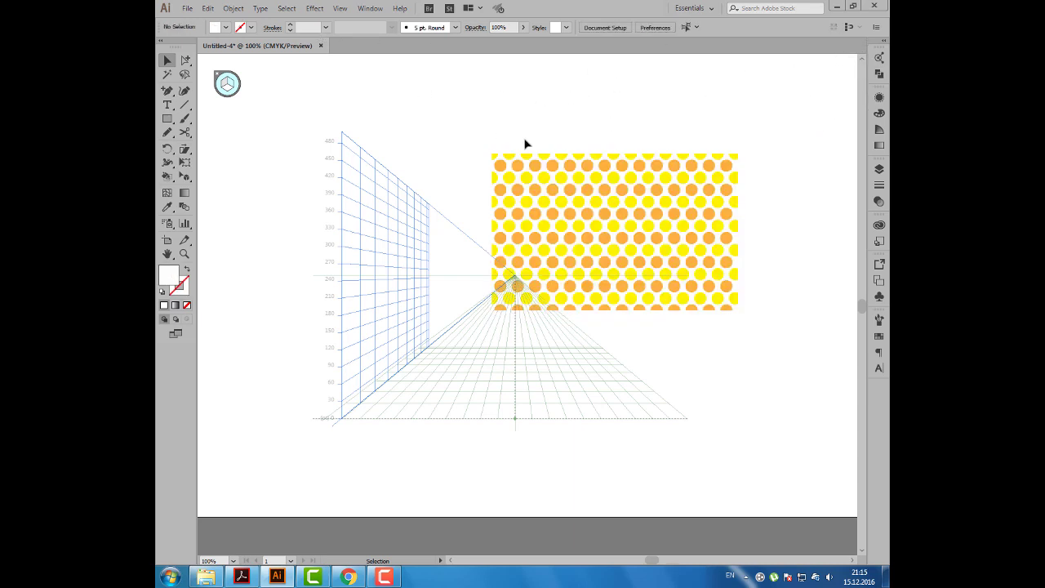
- Place the dot pattern onto the left perspective plane and stretch it to fill
left_click(190, 180)
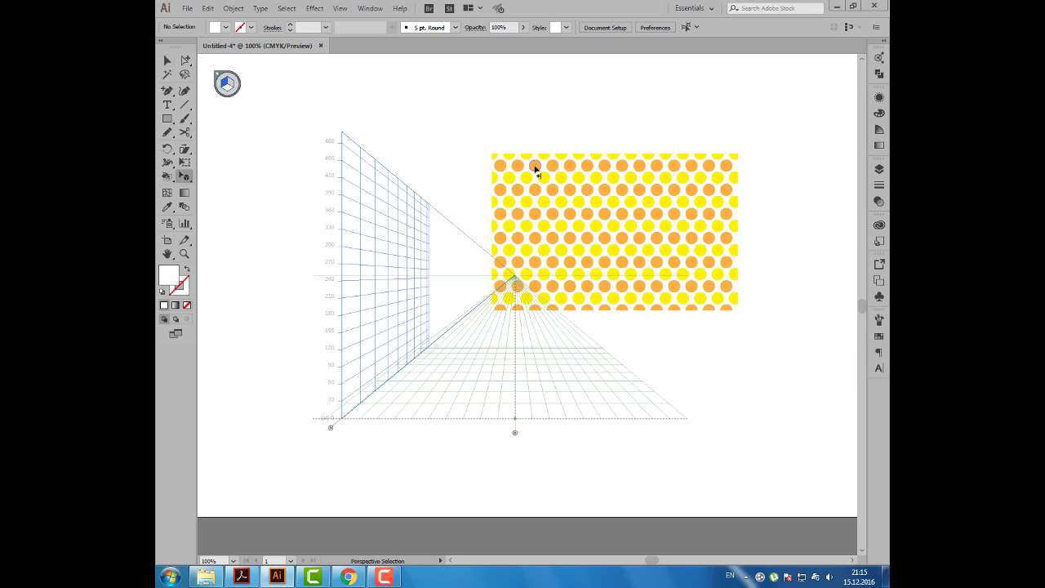
mouse_move(531, 168)
left_mouse_down()
mouse_move(440, 173)
mouse_move(381, 281)
left_mouse_up()
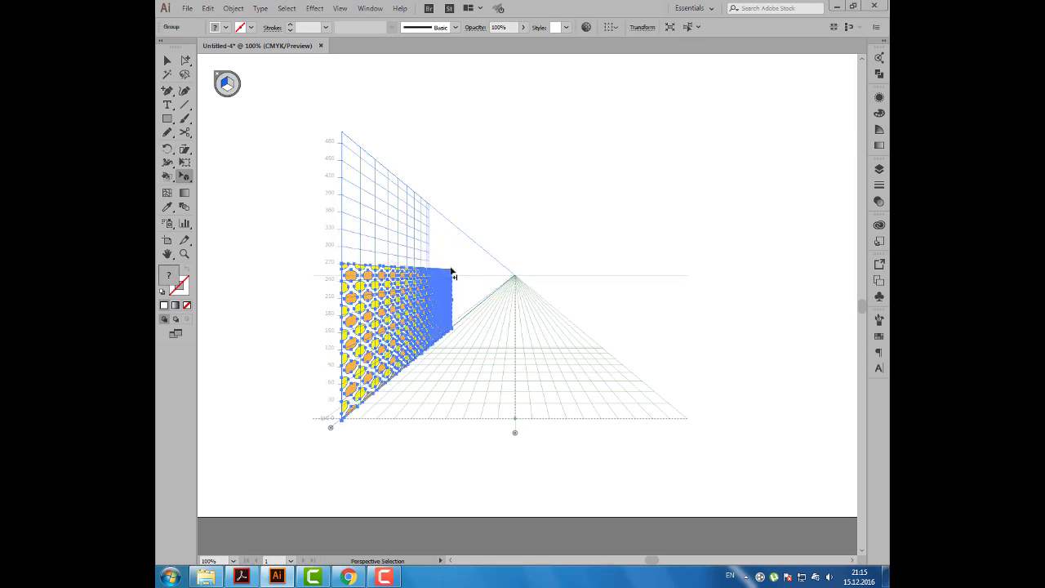
left_click_drag(454, 271, 454, 231)
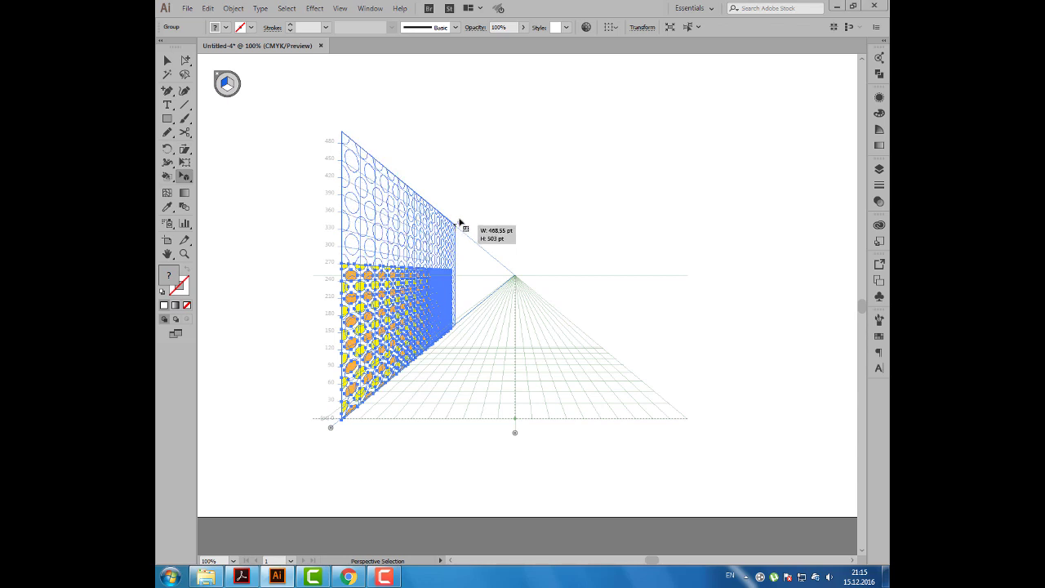
left_click_drag(455, 231, 455, 222)
left_click(498, 196)
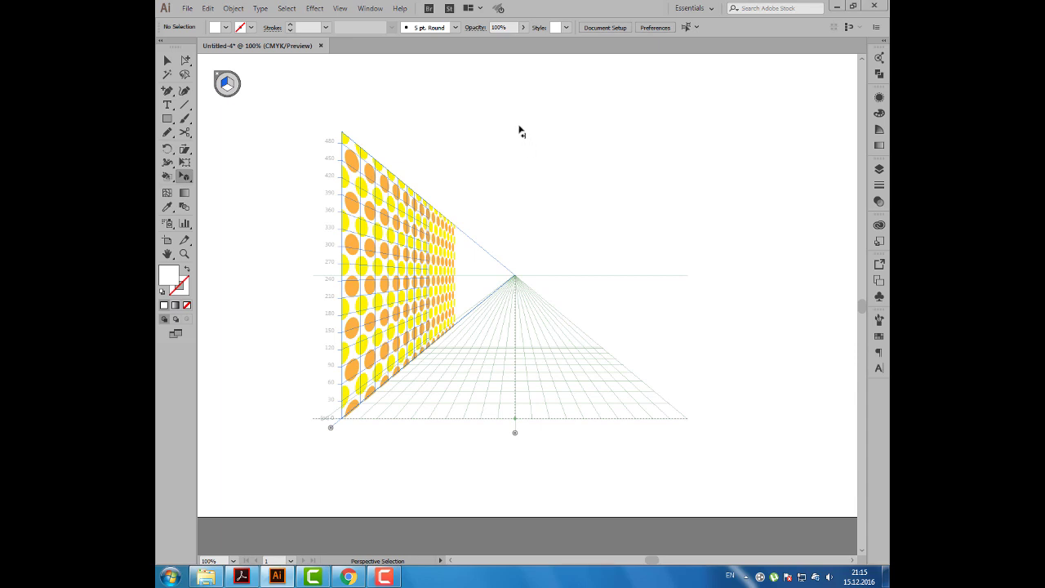
- Zoom out and delete the pattern artwork from the left plane
key("ctrl+minus")
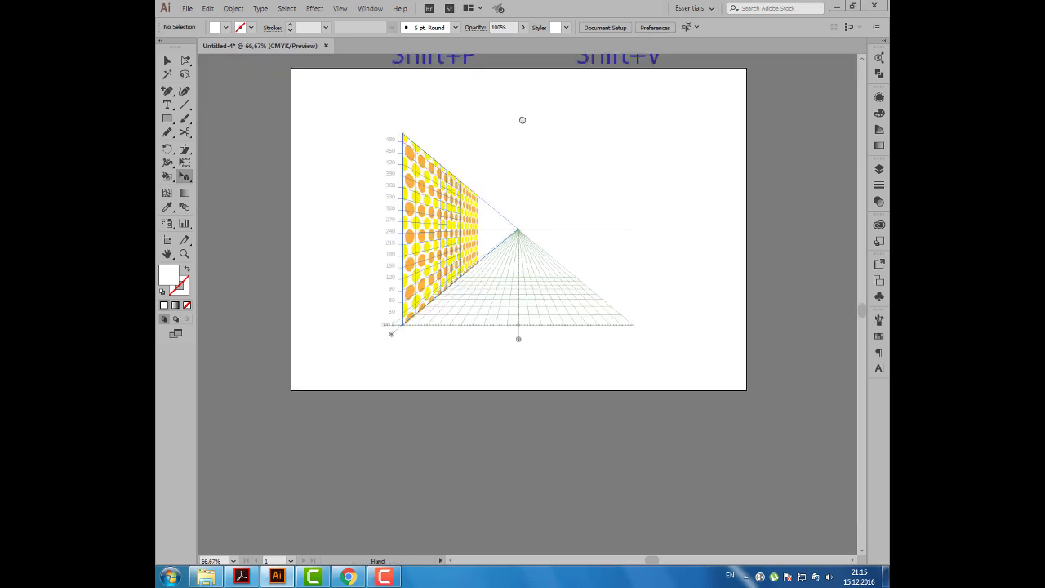
left_click_drag(520, 117, 497, 169)
left_click(387, 214)
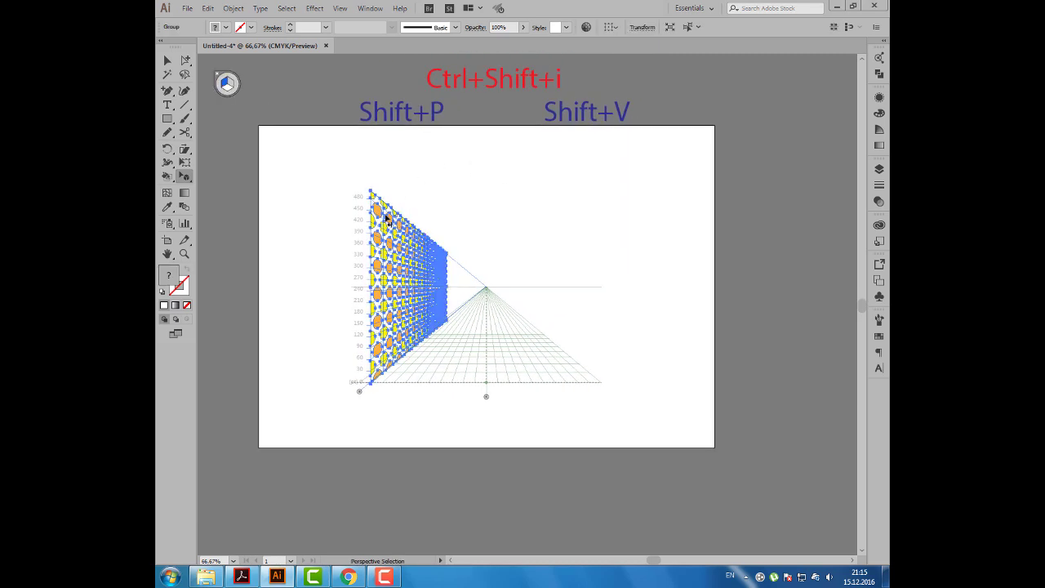
key("Delete")
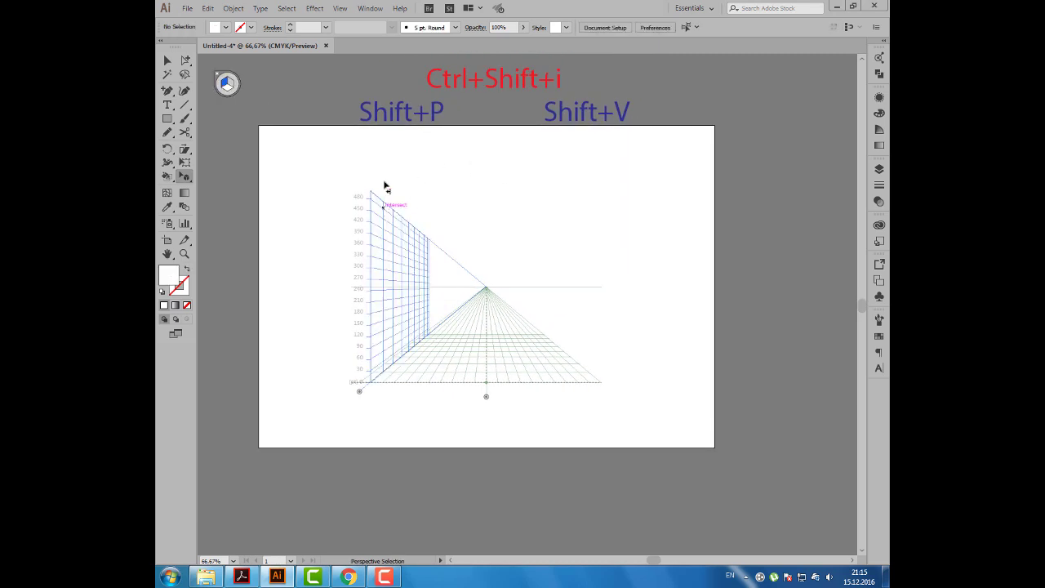
- Switch the perspective grid to the Three Point [3P-Normal View] preset
left_click(339, 8)
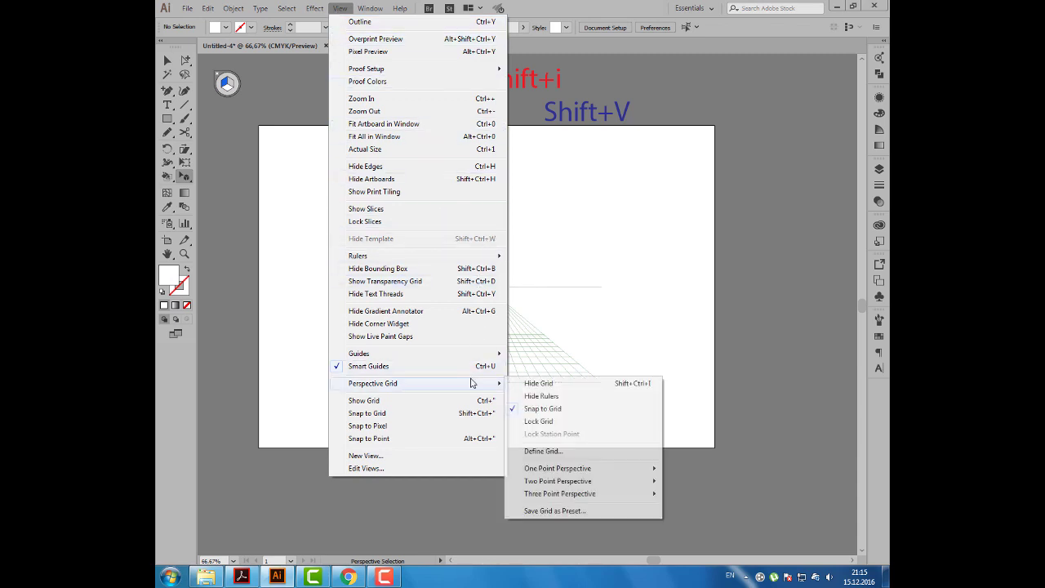
mouse_move(373, 383)
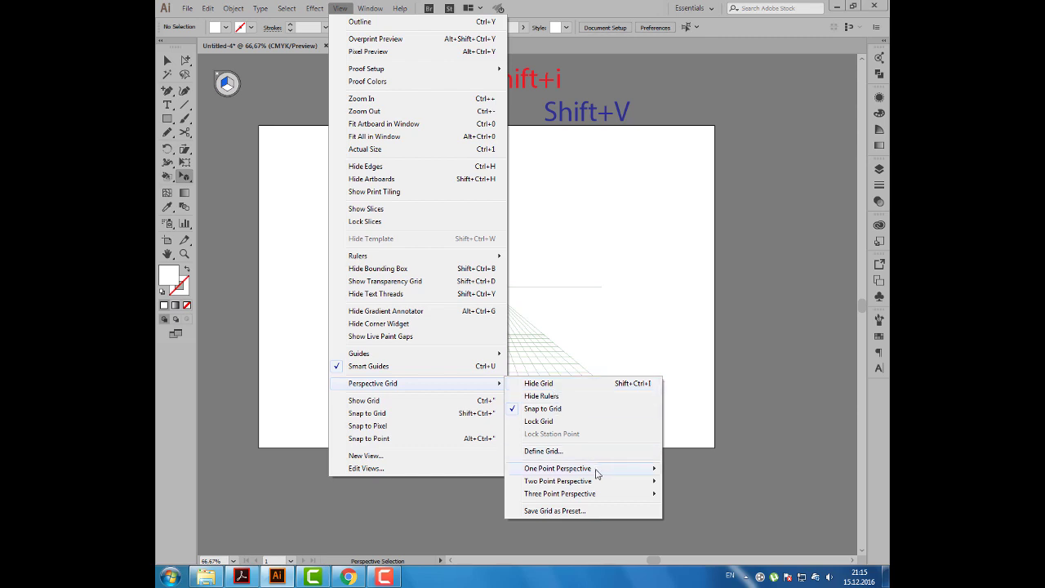
mouse_move(560, 494)
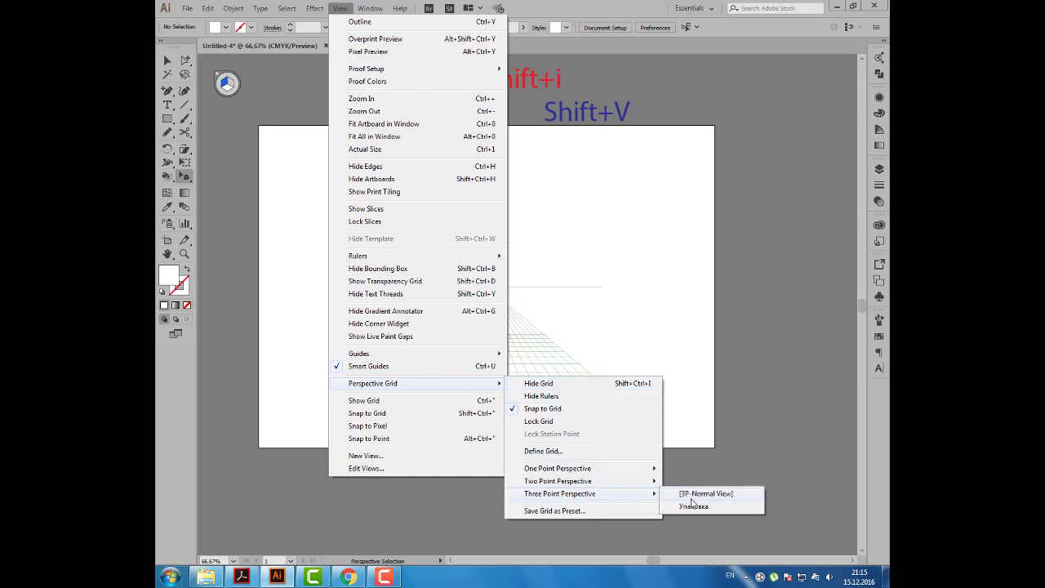
left_click(702, 495)
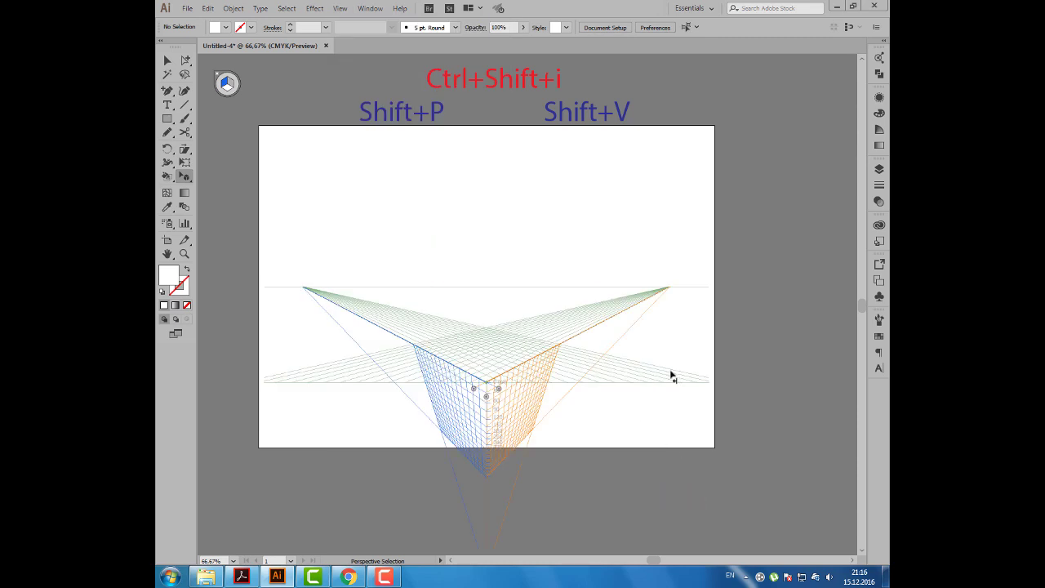
key("shift+p")
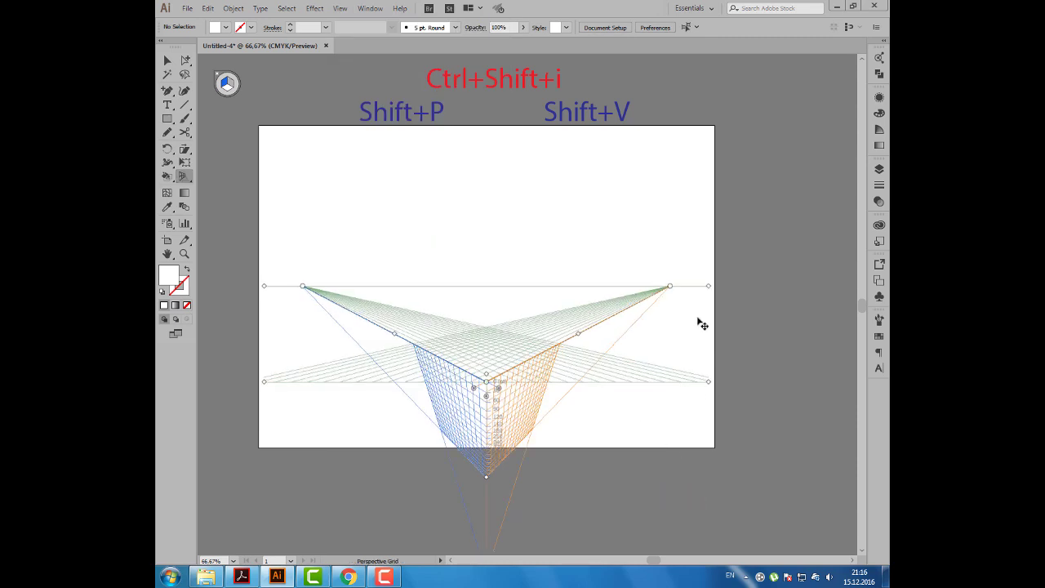
- Move the three-point grid up the artboard and lower its horizon line slightly
left_click_drag(702, 325, 693, 247)
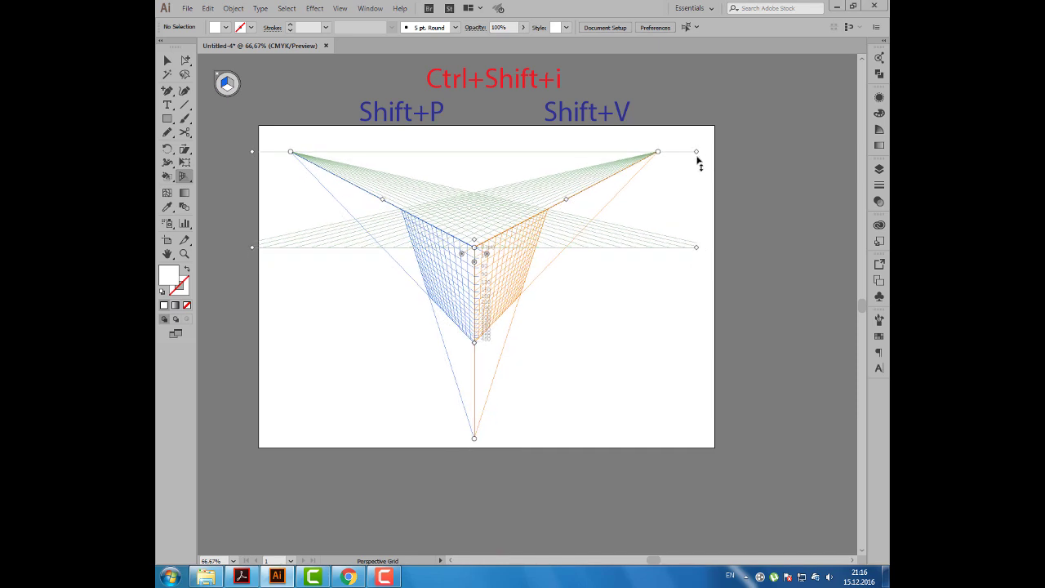
left_click_drag(698, 162, 696, 181)
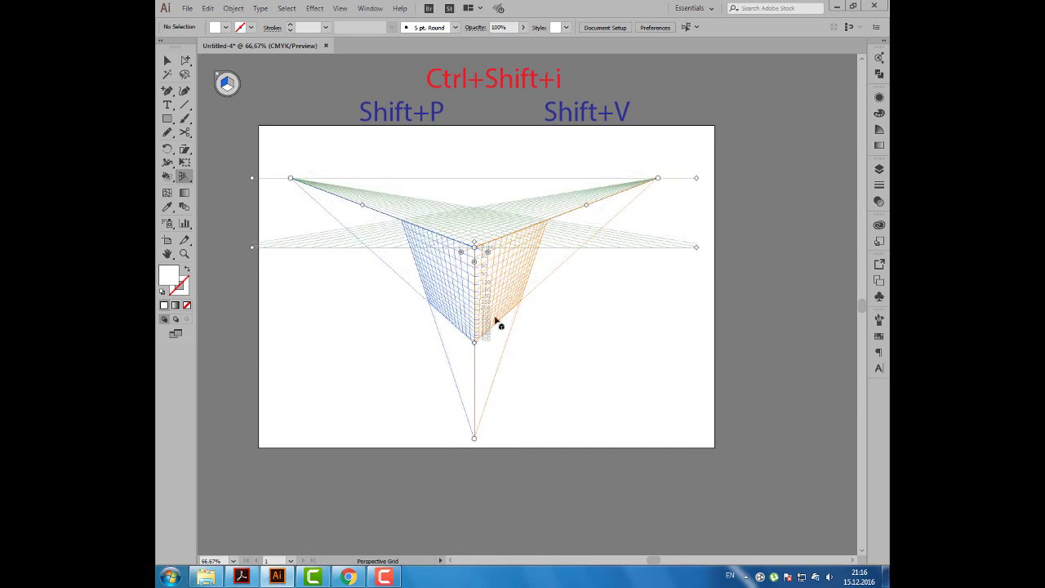
scroll(508, 335, "down", 1, "alt")
mouse_move(556, 312)
left_mouse_down()
mouse_move(558, 296)
mouse_move(544, 286)
left_mouse_up()
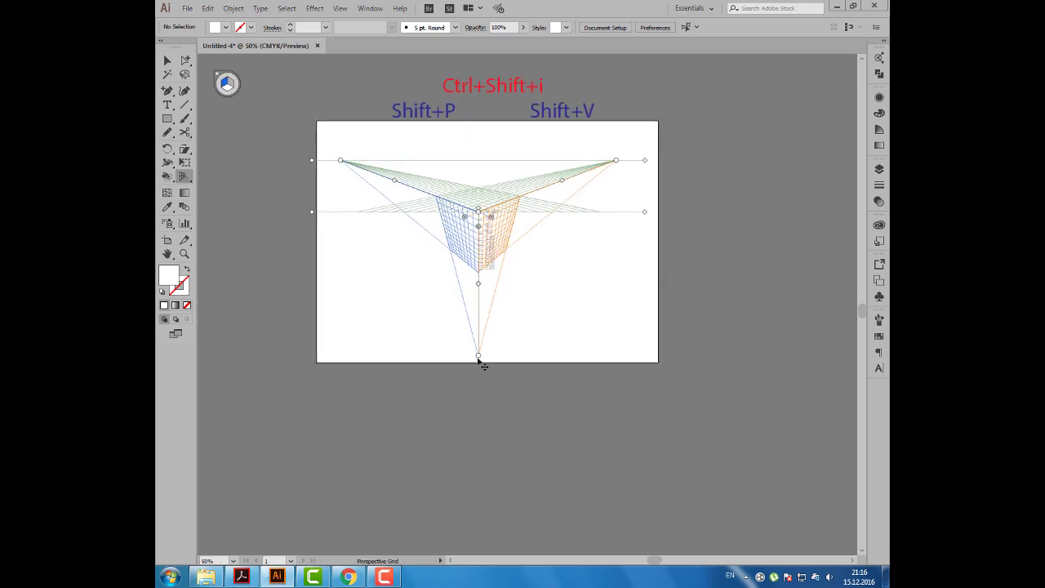
- Pull the bottom vanishing point far below the artboard
left_click_drag(478, 359, 479, 515)
left_click_drag(478, 539, 479, 552)
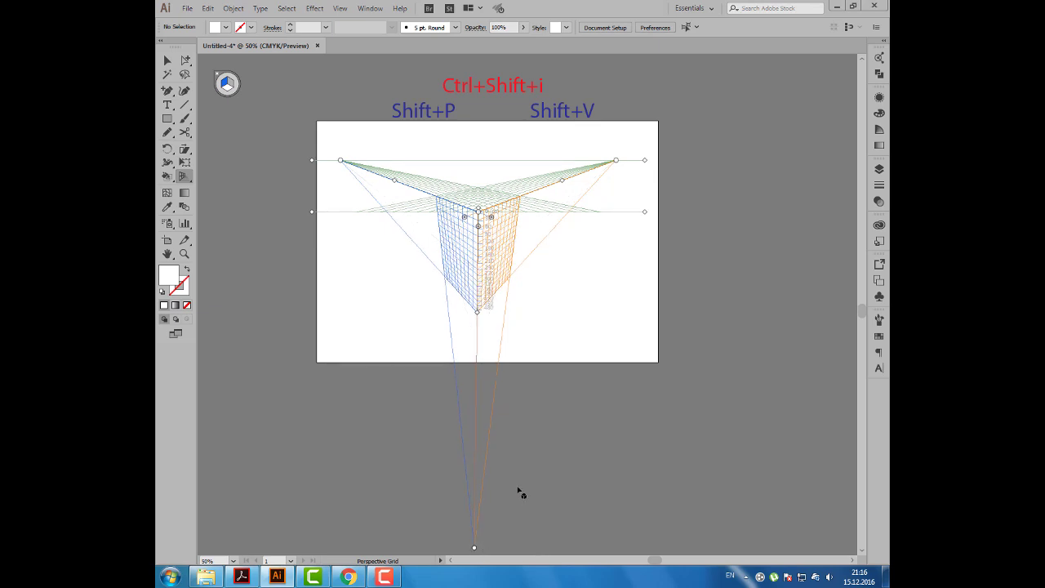
left_click_drag(559, 464, 594, 308)
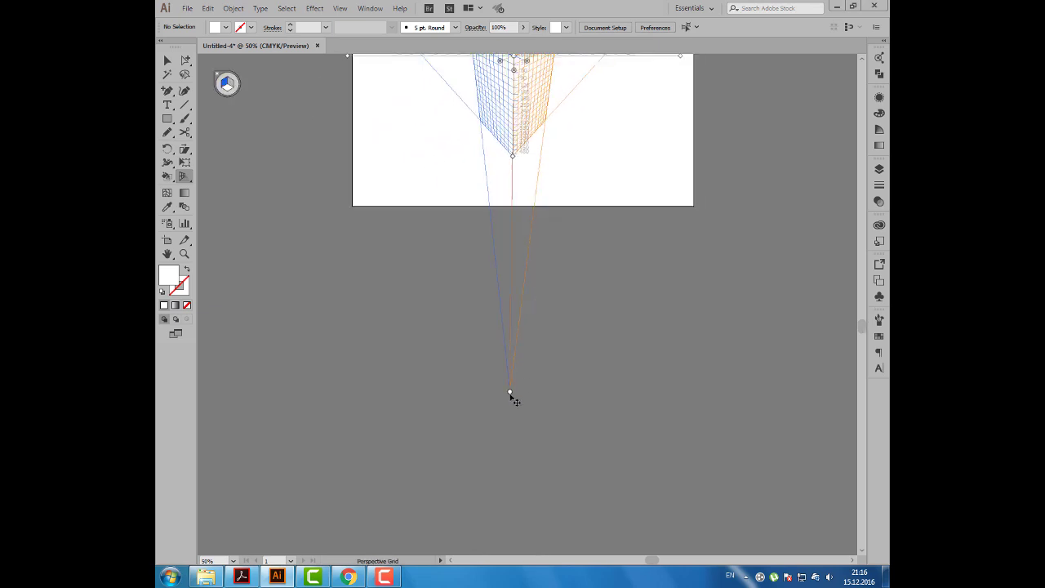
left_click_drag(510, 393, 506, 512)
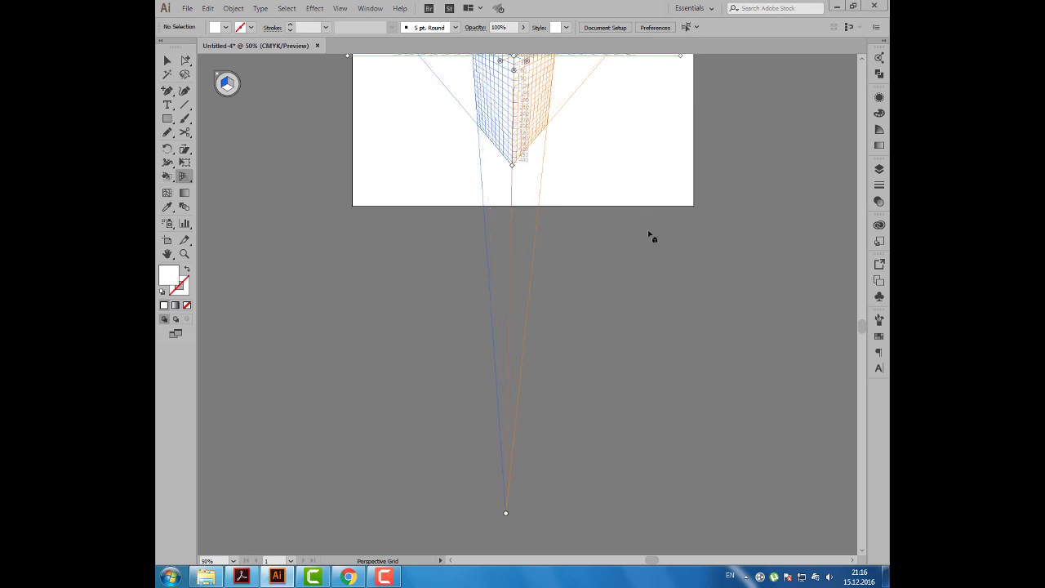
left_click_drag(626, 302, 589, 482)
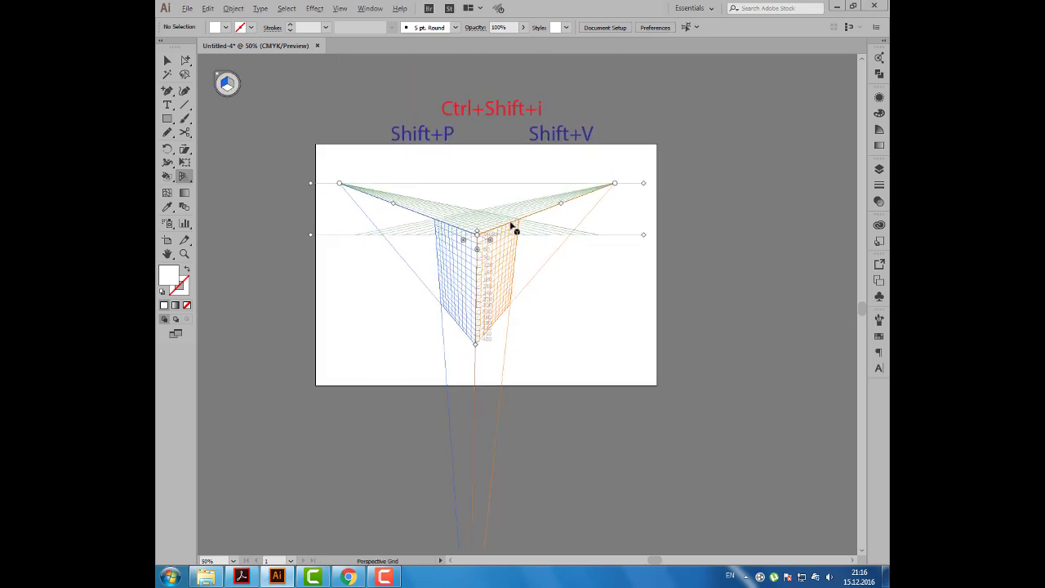
scroll(511, 226, "up", 1)
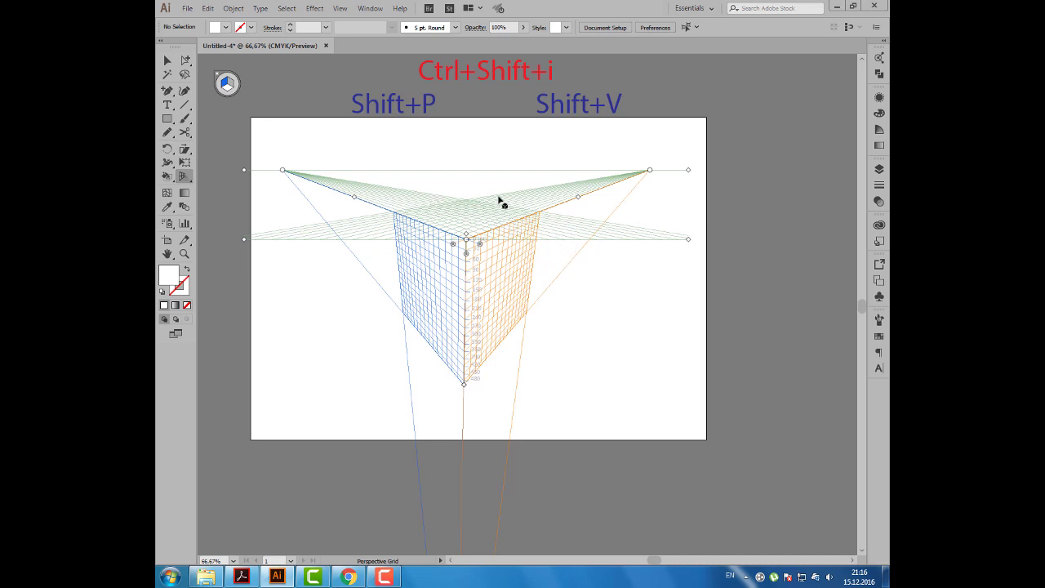
- Open 3--point perspective.ai, accept the profile warning, and view it at 100%
left_click(188, 8)
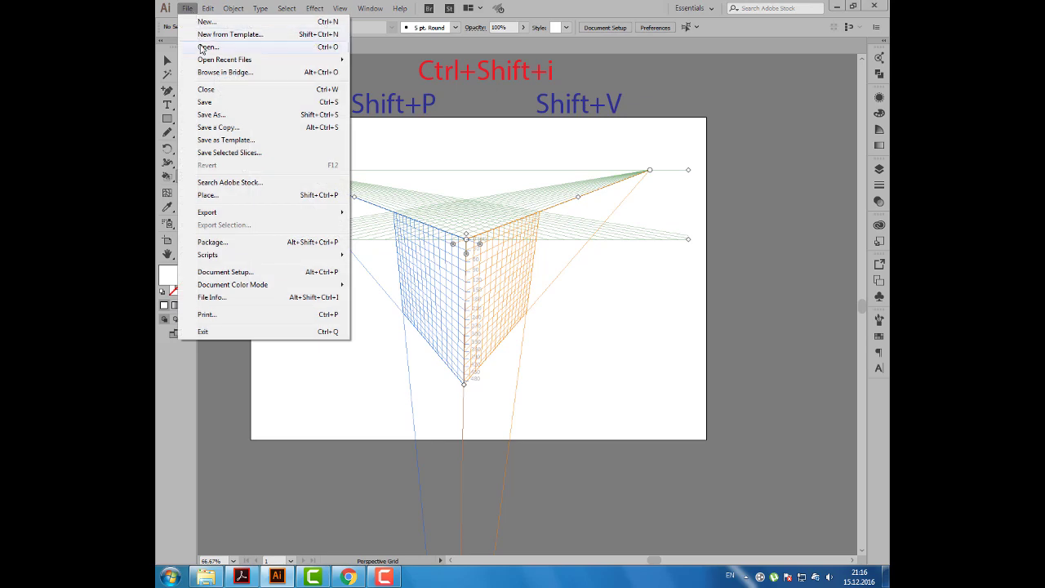
left_click(204, 48)
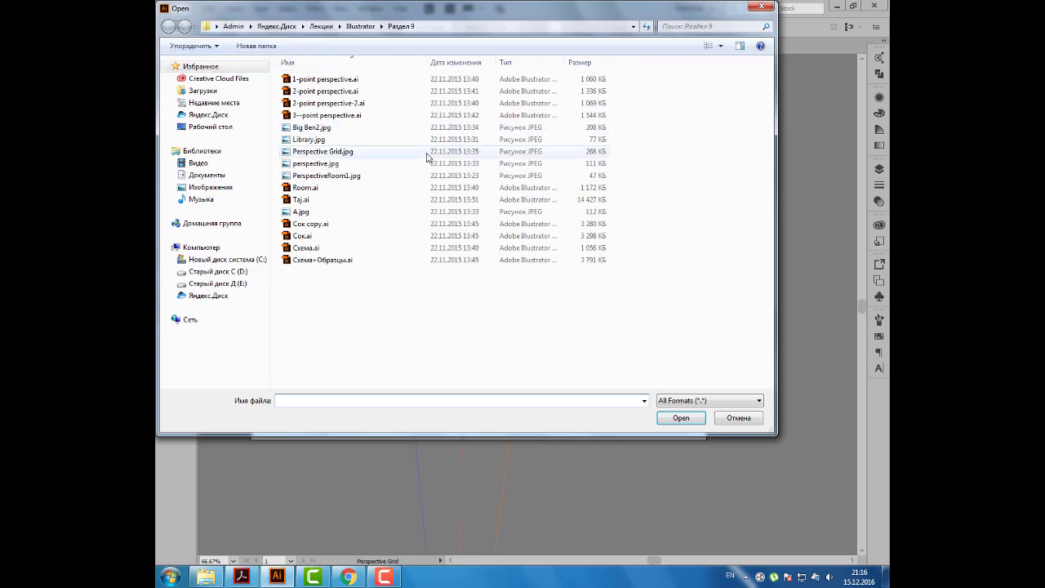
left_click(360, 116)
double_click(361, 119)
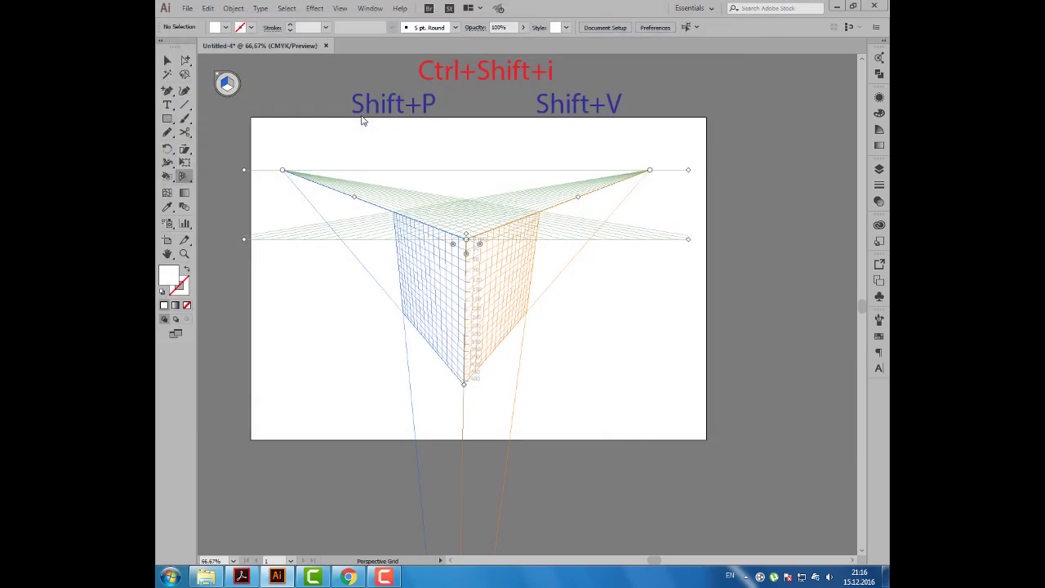
left_click(579, 306)
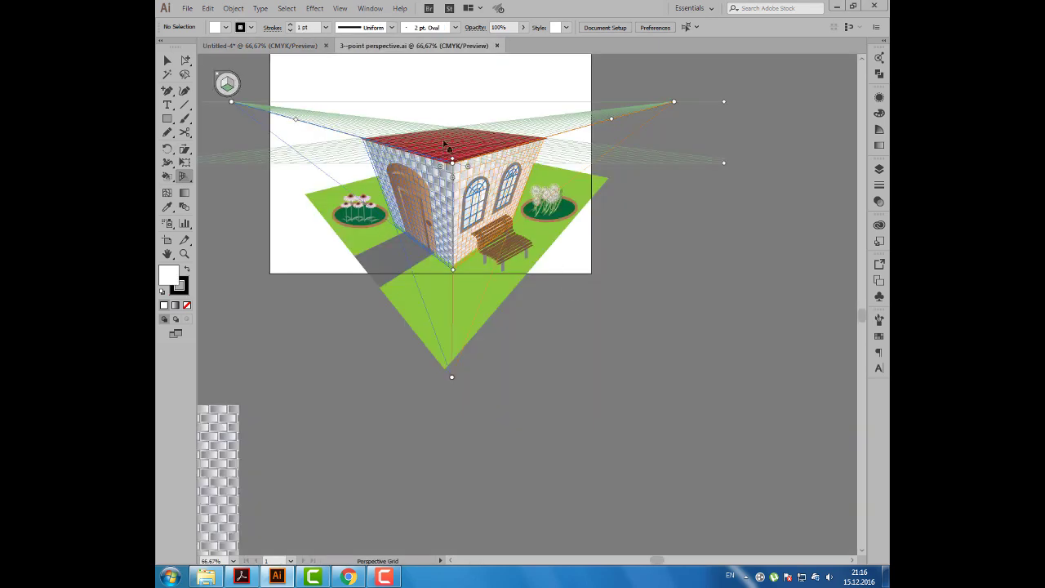
key("ctrl+1")
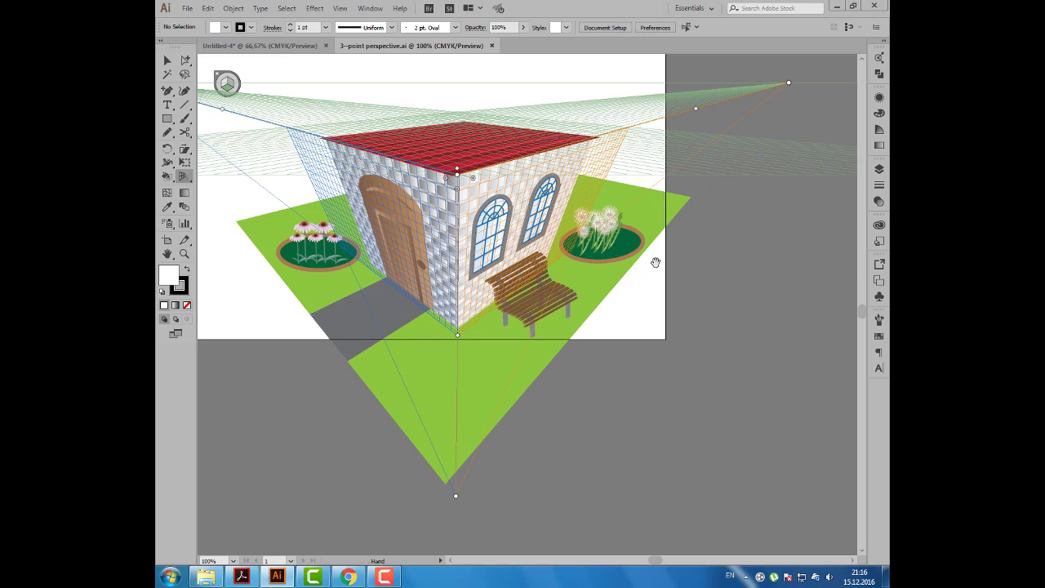
left_click_drag(655, 261, 596, 254)
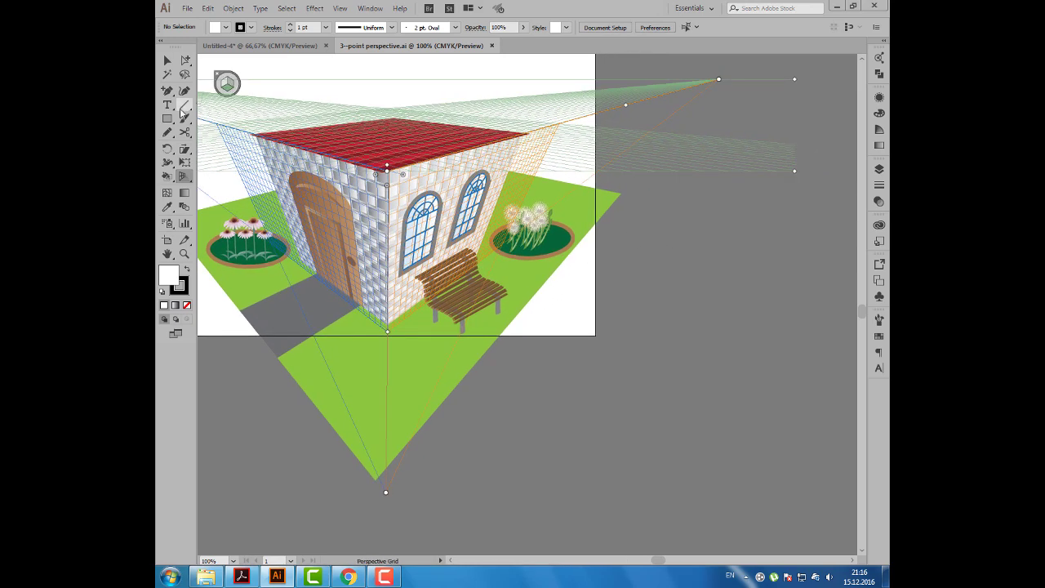
- Draw a closed curved path with the Pen tool right of the artboard
left_click_drag(167, 90, 200, 91)
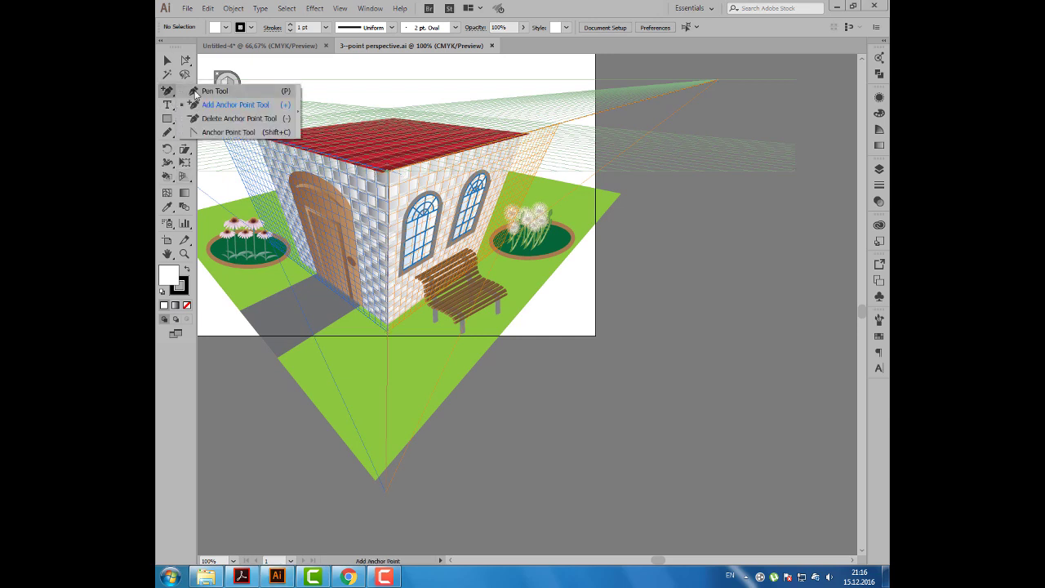
left_click(642, 297)
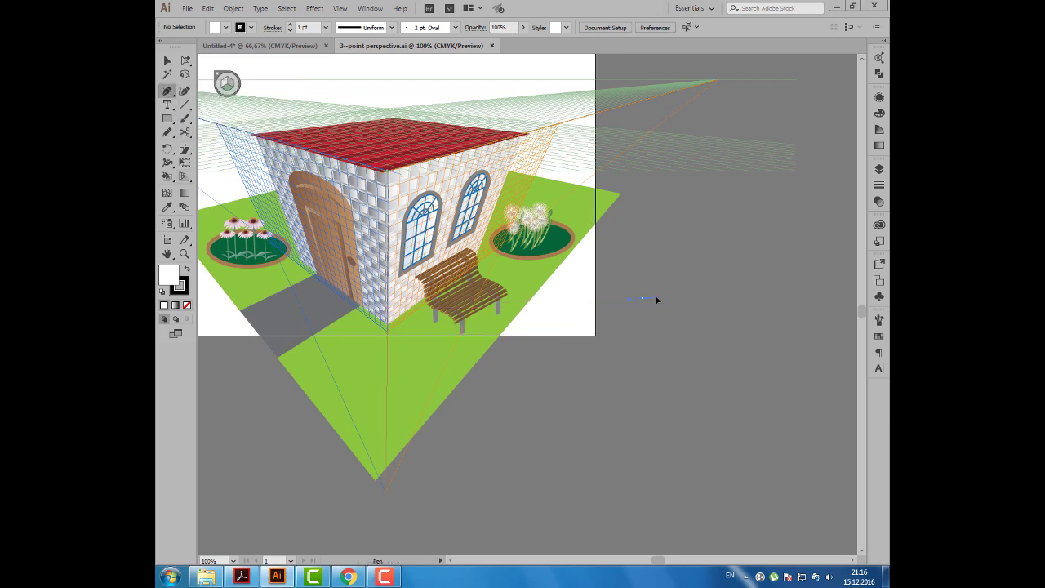
left_click_drag(677, 347, 733, 371)
left_click(642, 297)
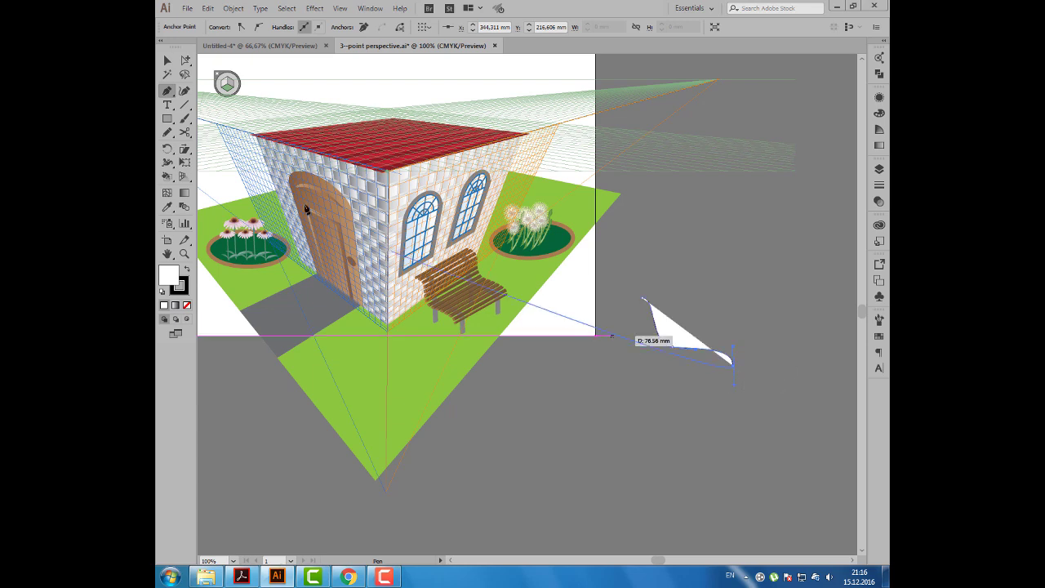
key("ctrl+shift+a")
- Give the curved shape no fill and a 2 pt brown stroke
left_click(167, 62)
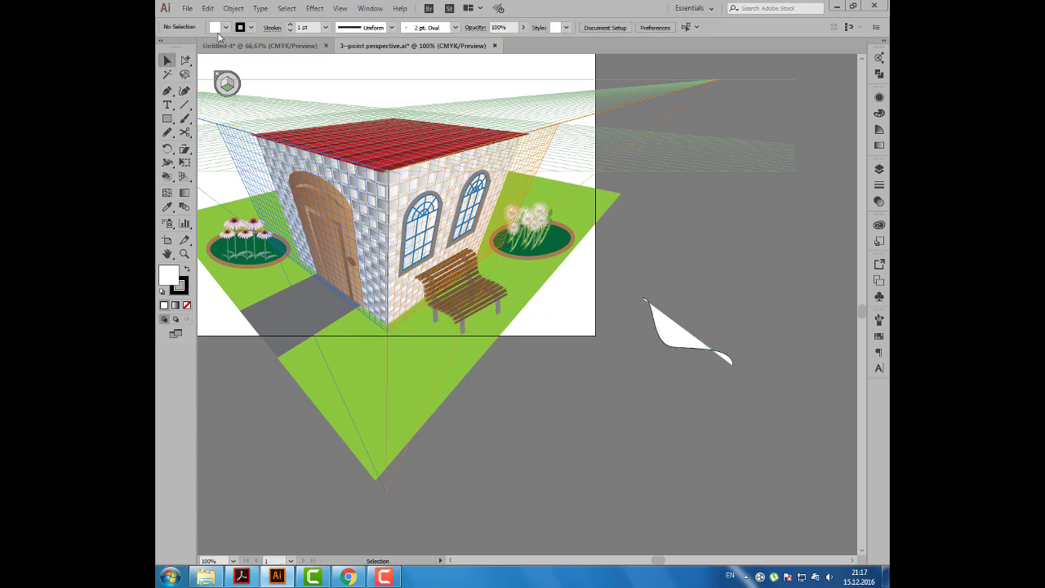
left_click(222, 27)
left_click(163, 48)
left_click(234, 62)
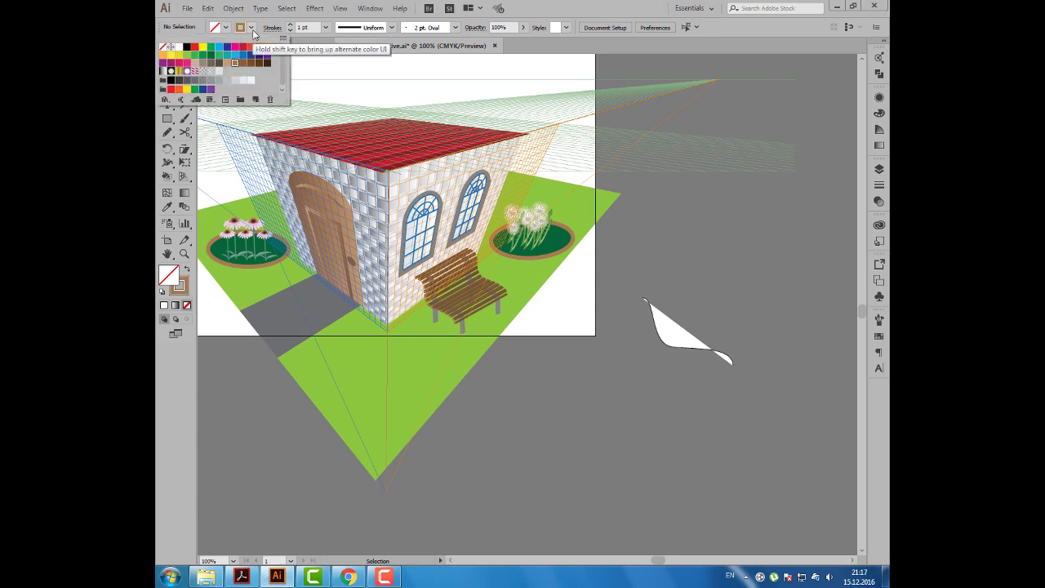
left_click(291, 27)
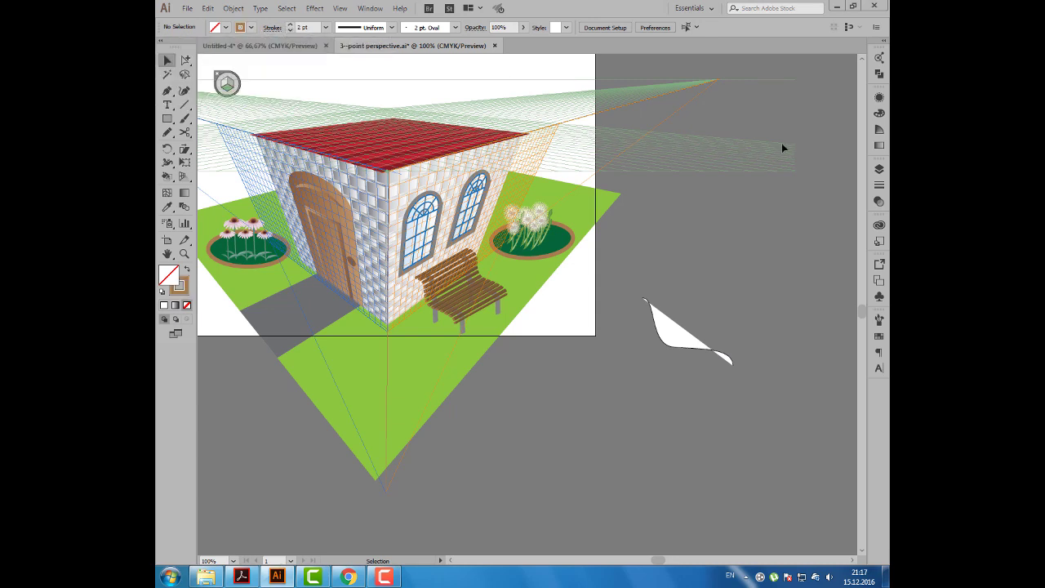
left_click(676, 325)
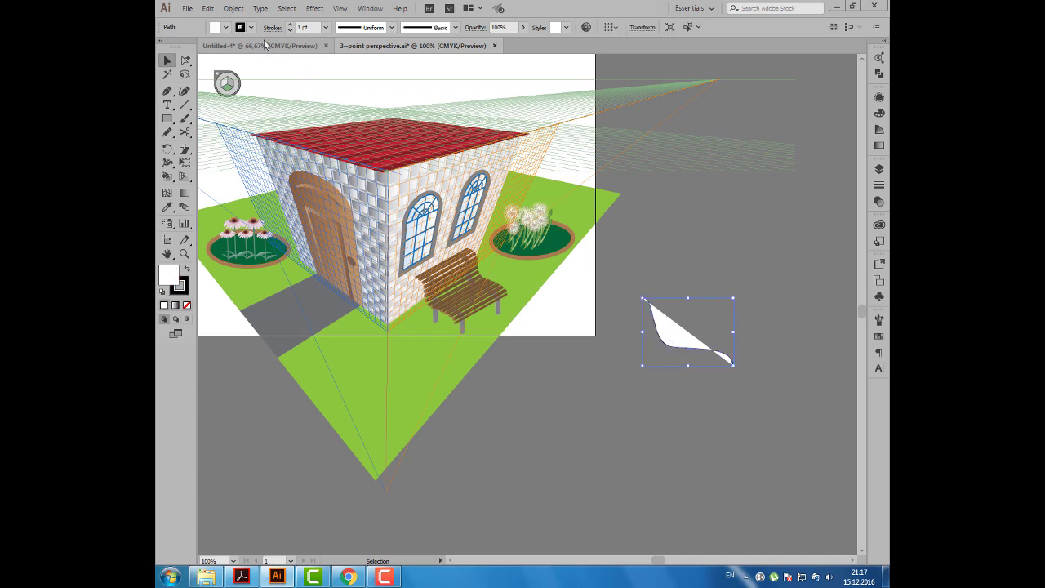
left_click(225, 27)
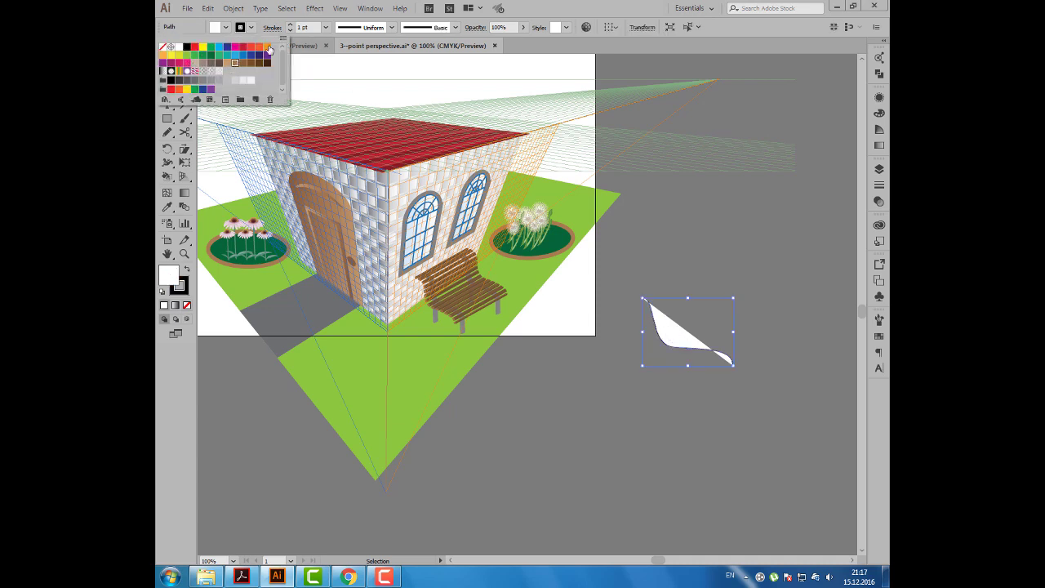
left_click(235, 62)
left_click(226, 27)
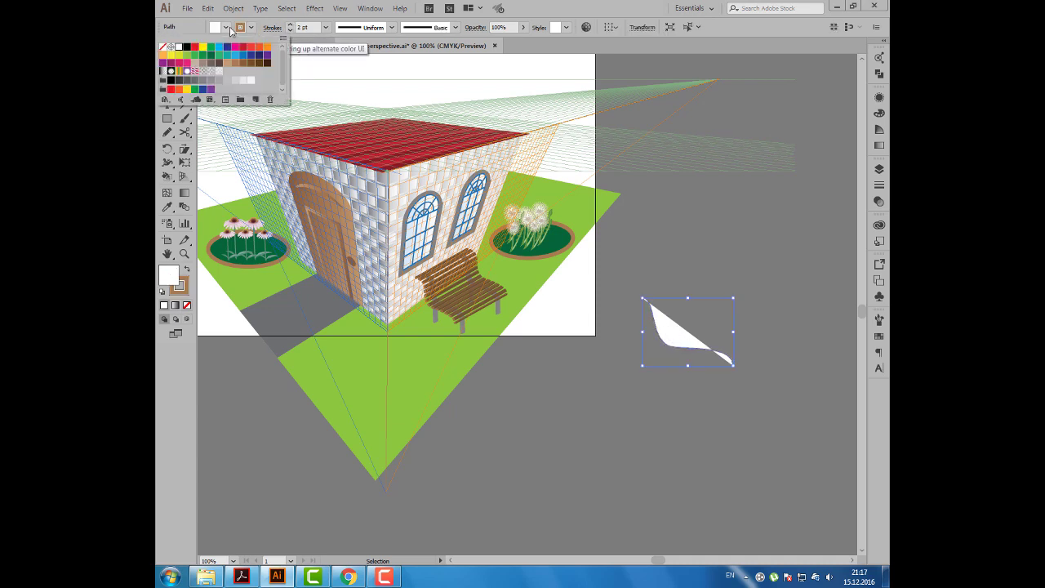
left_click(163, 47)
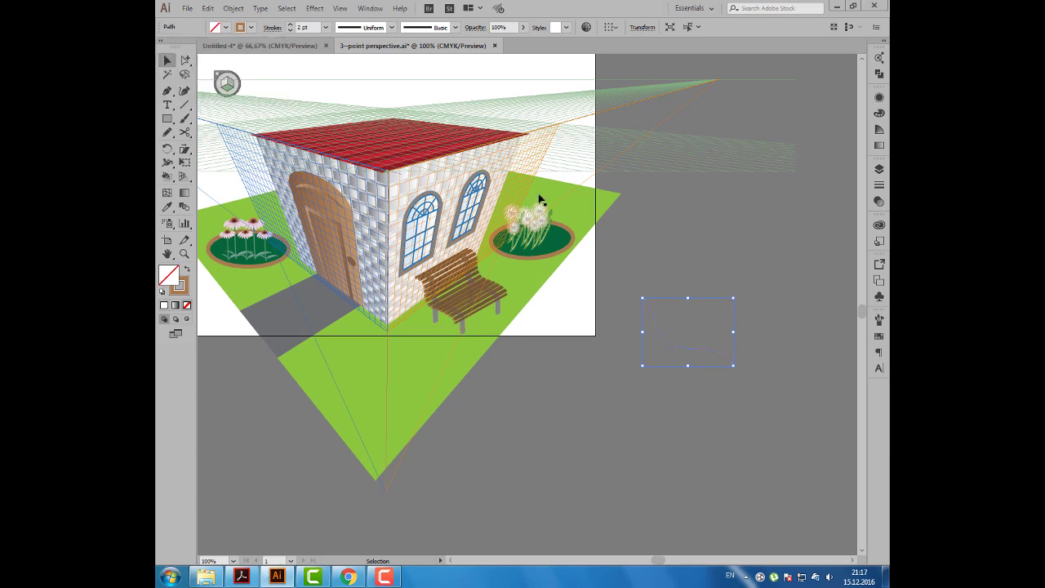
- Make the stroke dashed with 12 pt dashes and 12 pt gaps
left_click(878, 186)
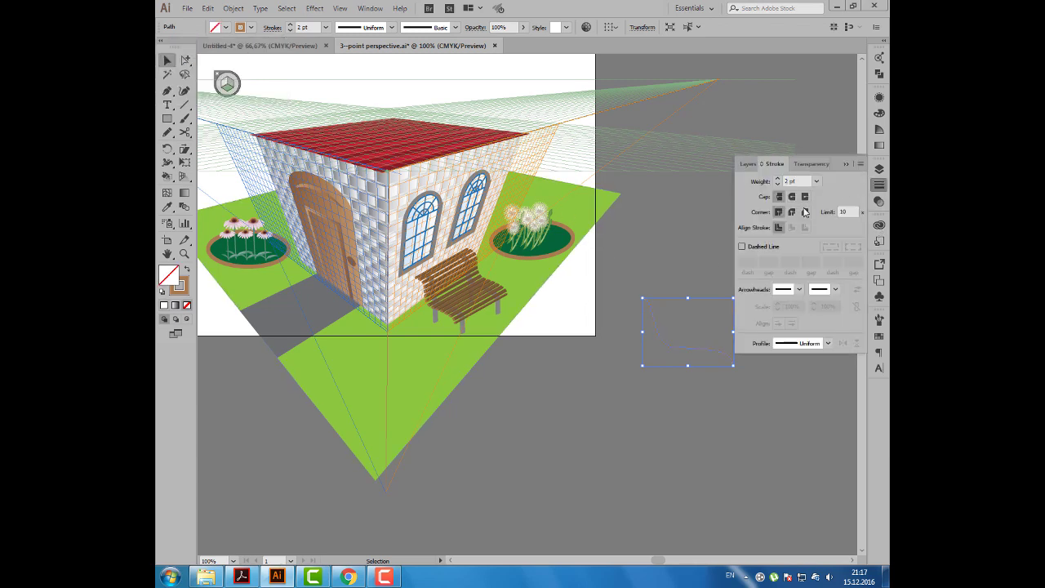
left_click(751, 248)
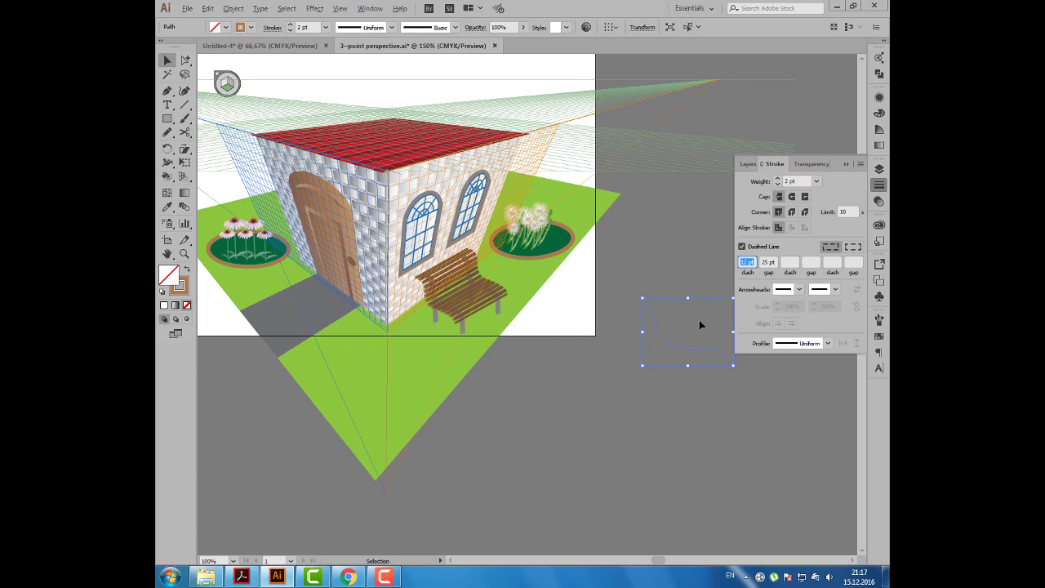
scroll(700, 325, "up", 1)
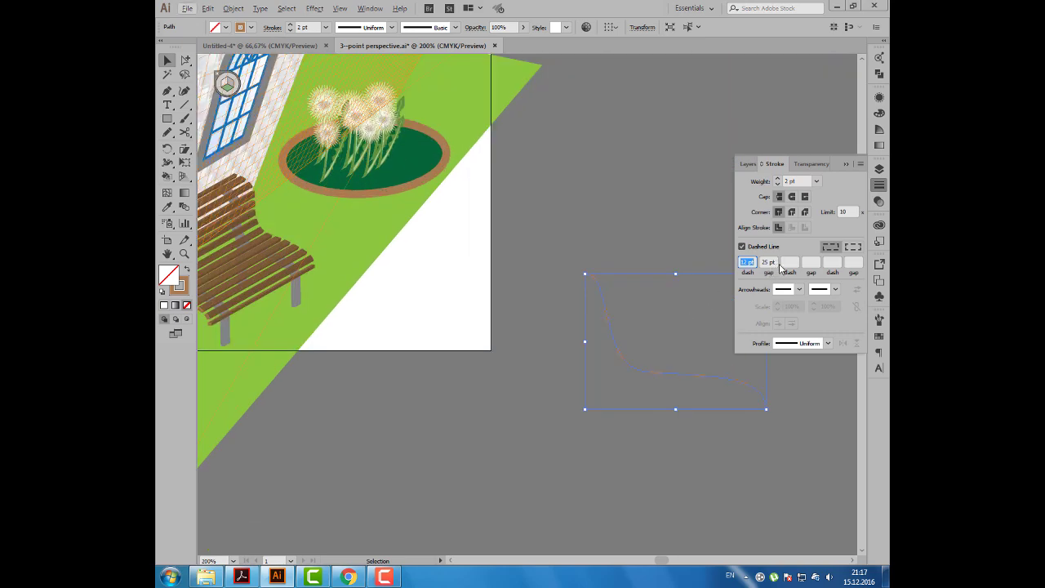
key("Tab")
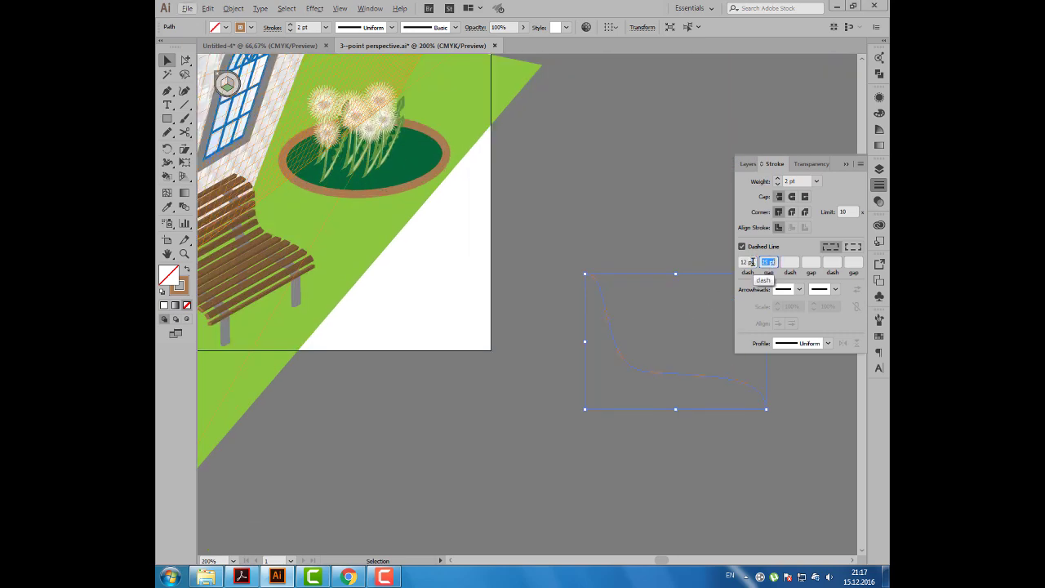
type("12")
key("Tab")
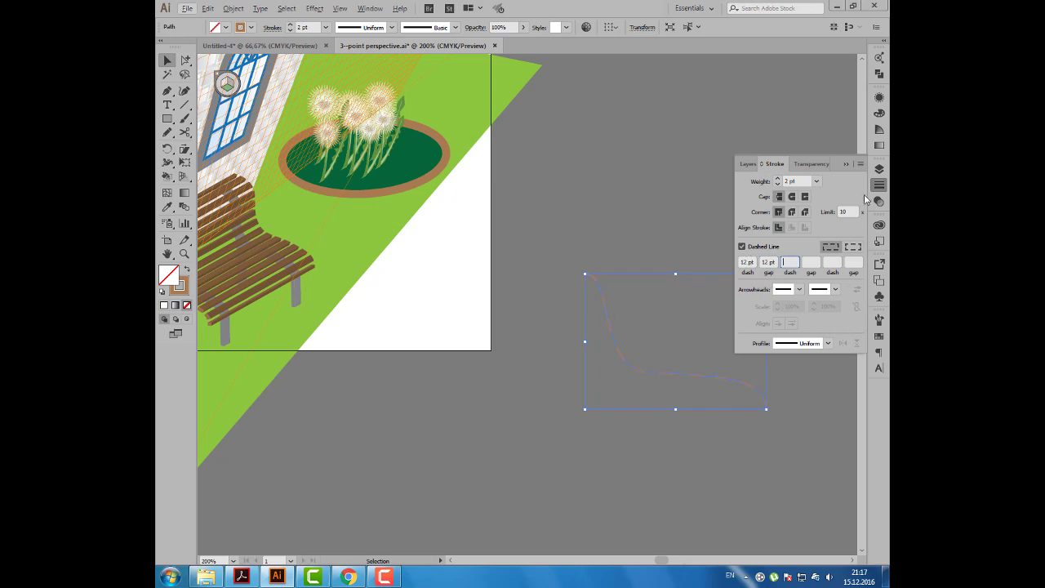
left_click(845, 164)
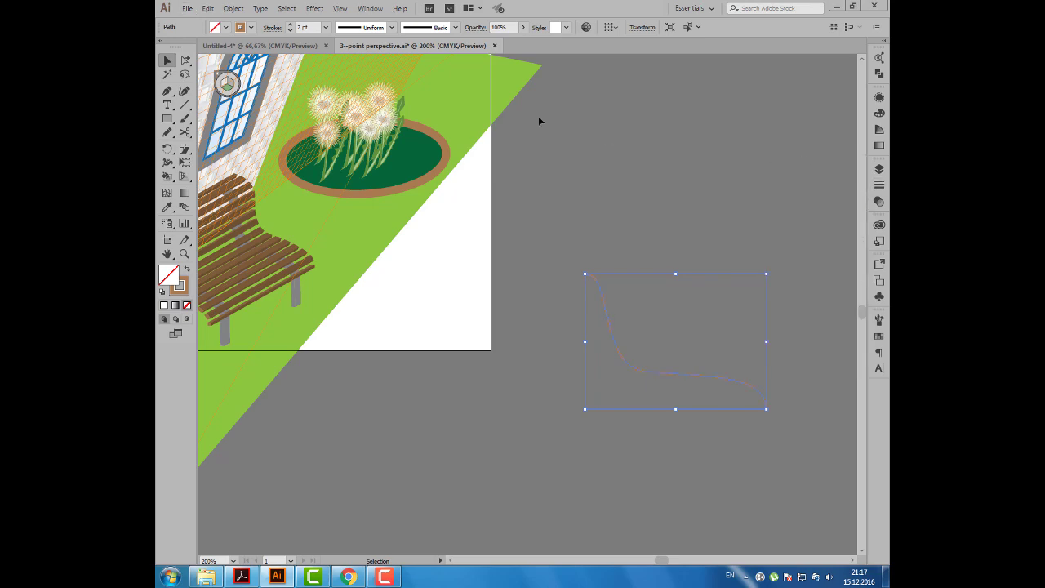
- Apply 3D Extrude & Bevel with a custom rotation and 389 pt extrude depth
left_click(338, 9)
mouse_move(368, 74)
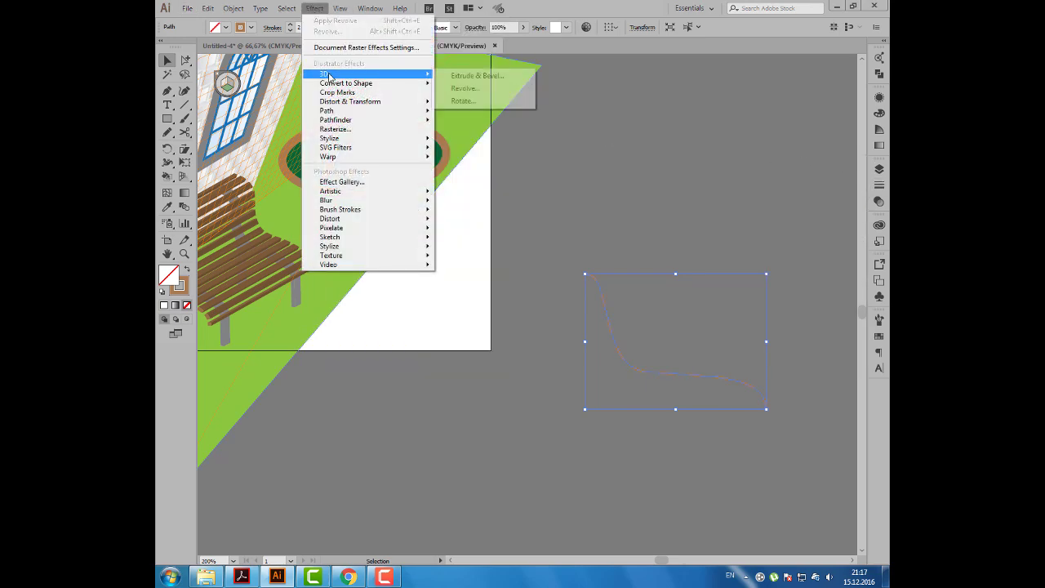
left_click(470, 76)
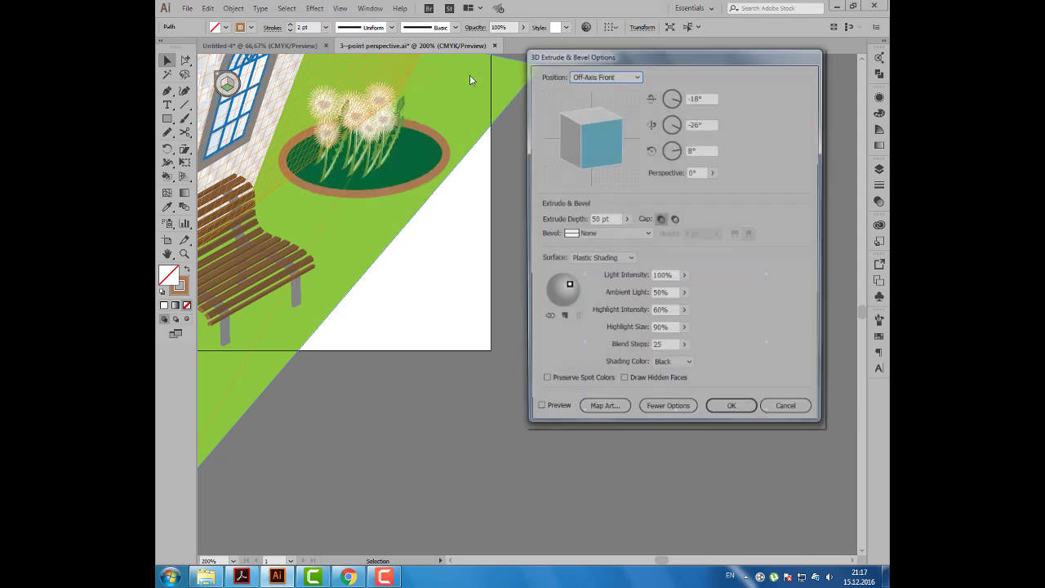
left_click_drag(556, 59, 304, 50)
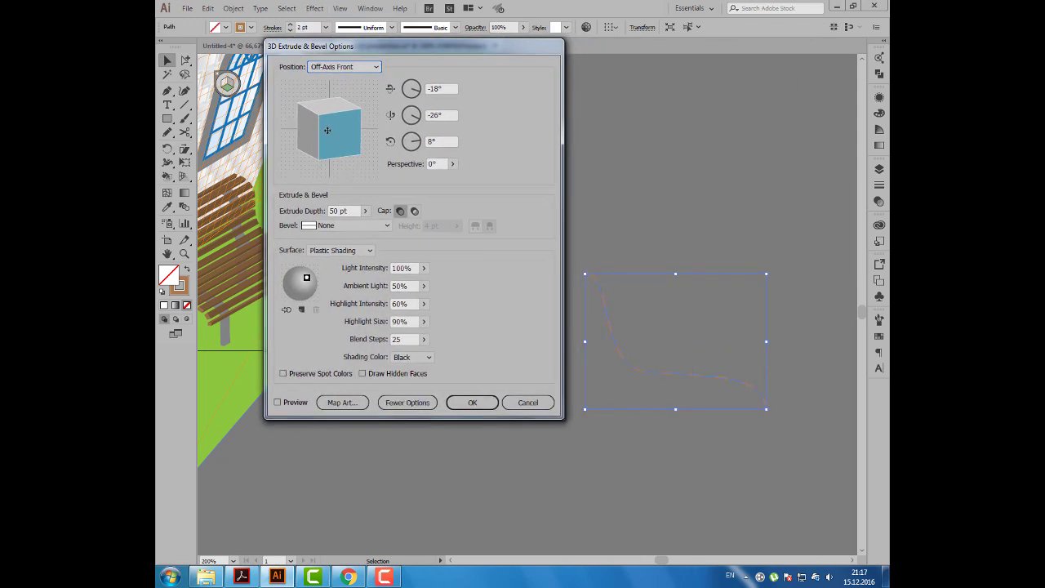
left_click(295, 403)
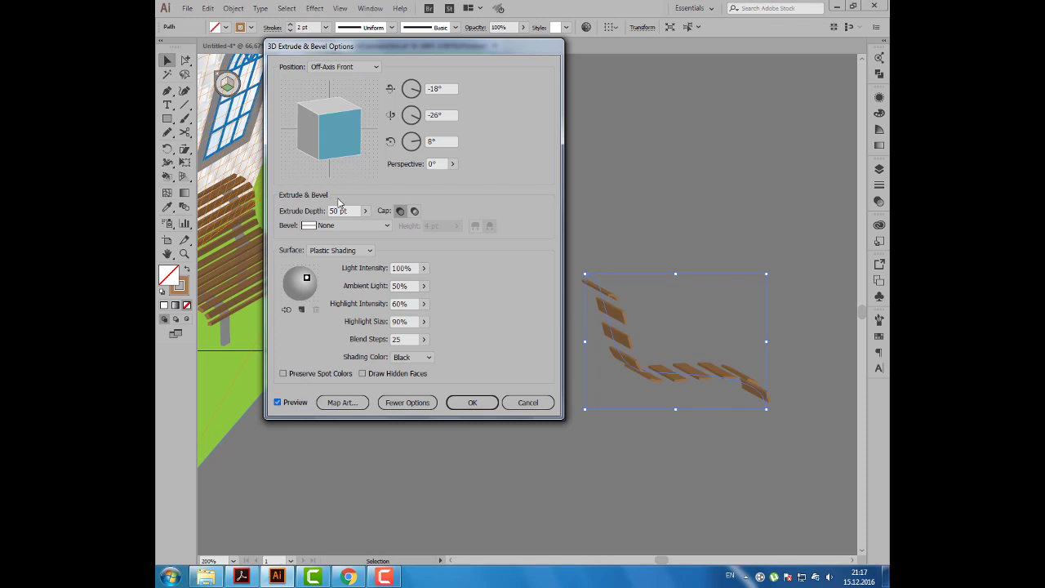
mouse_move(338, 134)
left_mouse_down()
mouse_move(324, 134)
mouse_move(352, 106)
left_mouse_up()
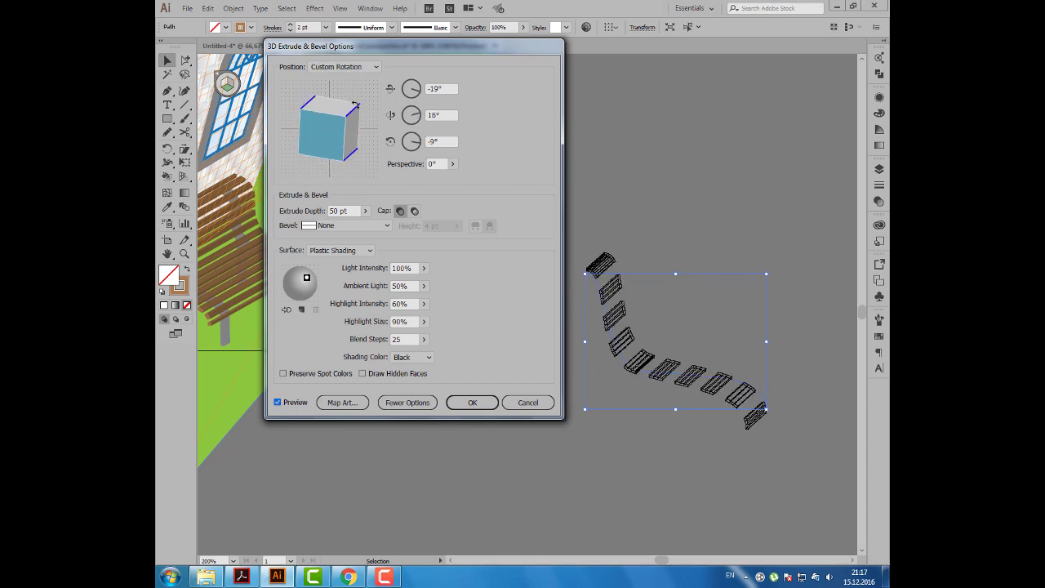
left_click(367, 211)
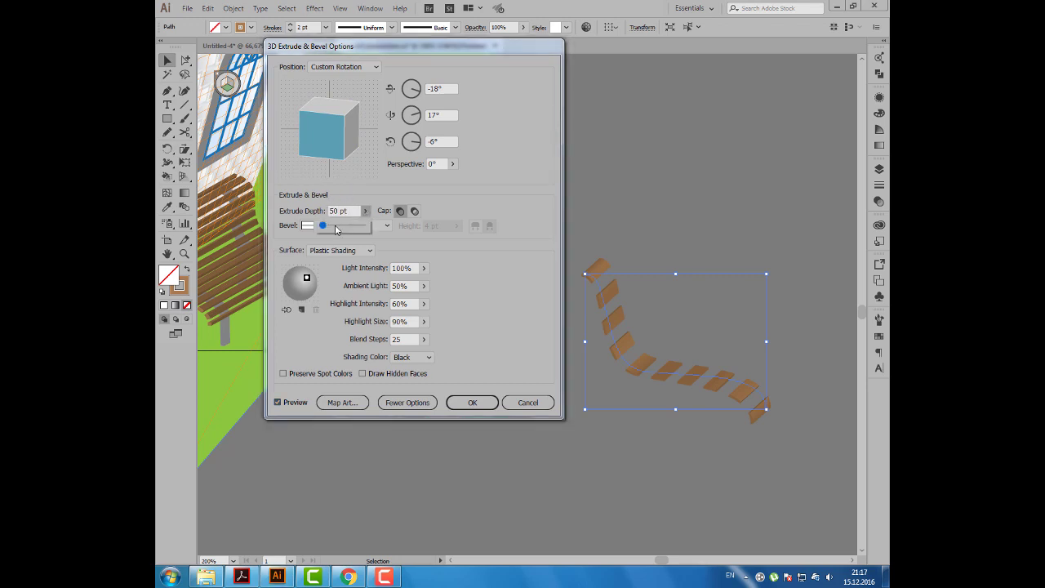
left_click_drag(336, 227, 328, 228)
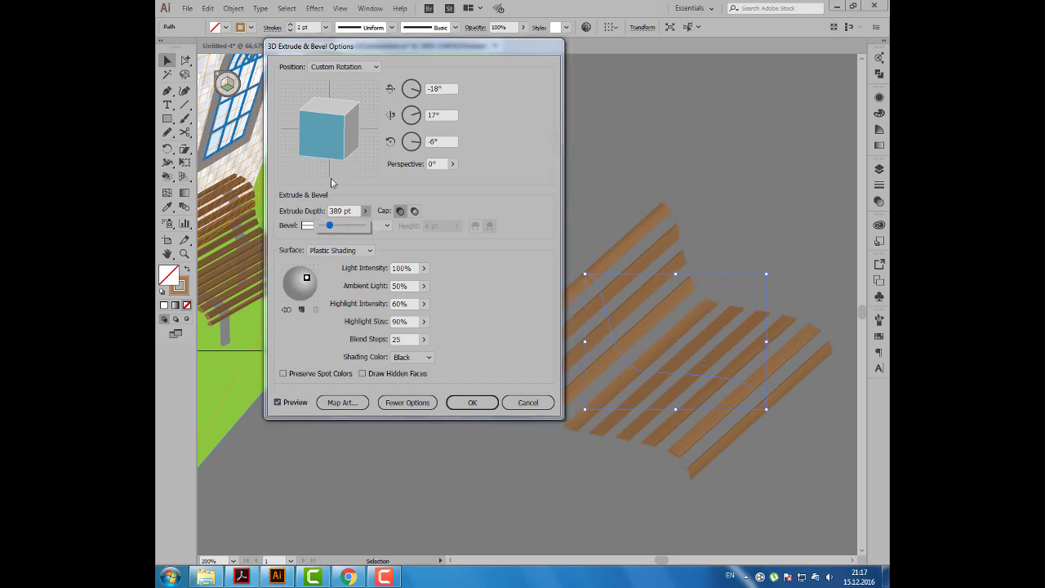
left_click(326, 127)
left_click_drag(326, 127, 326, 131)
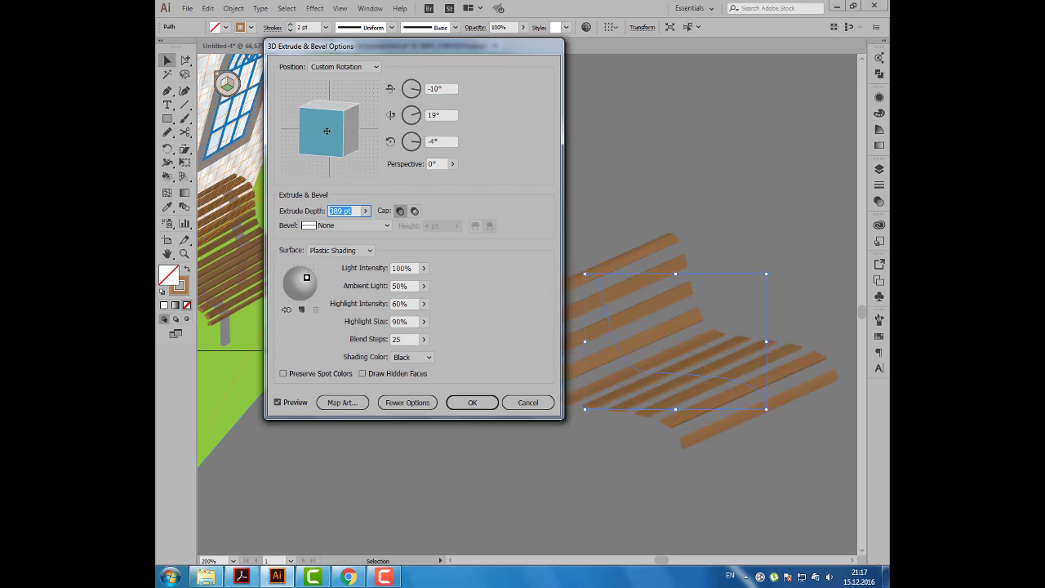
left_click(471, 403)
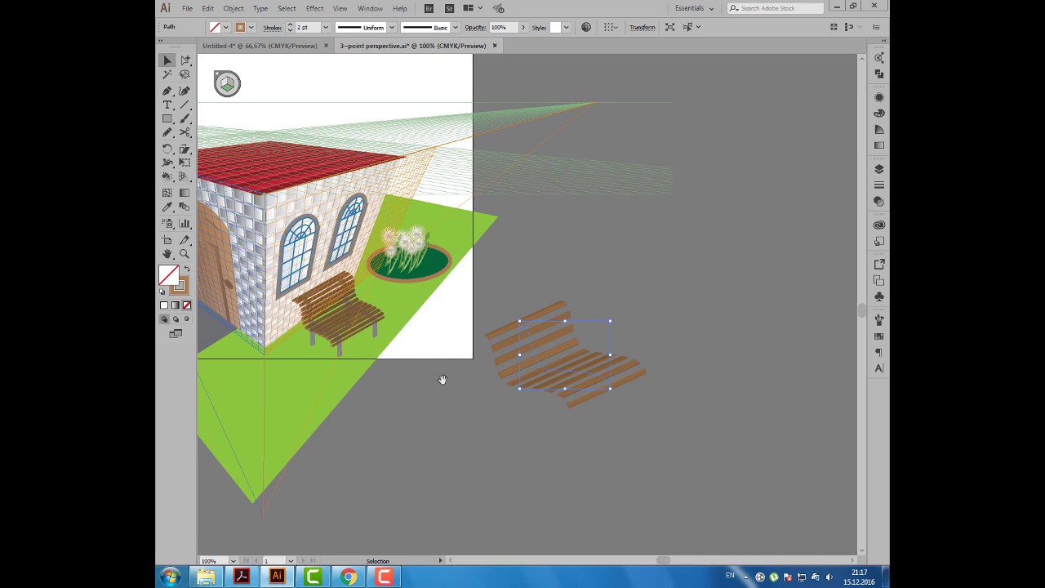
- Try placing the planks on the perspective grid at the bench, then undo it
left_click_drag(482, 375, 544, 363)
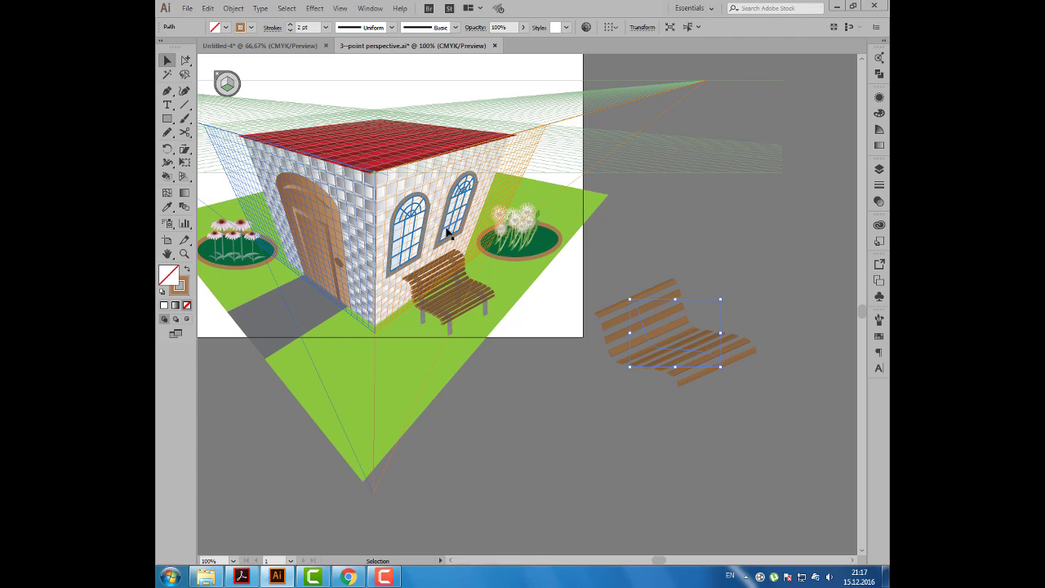
key("shift+v")
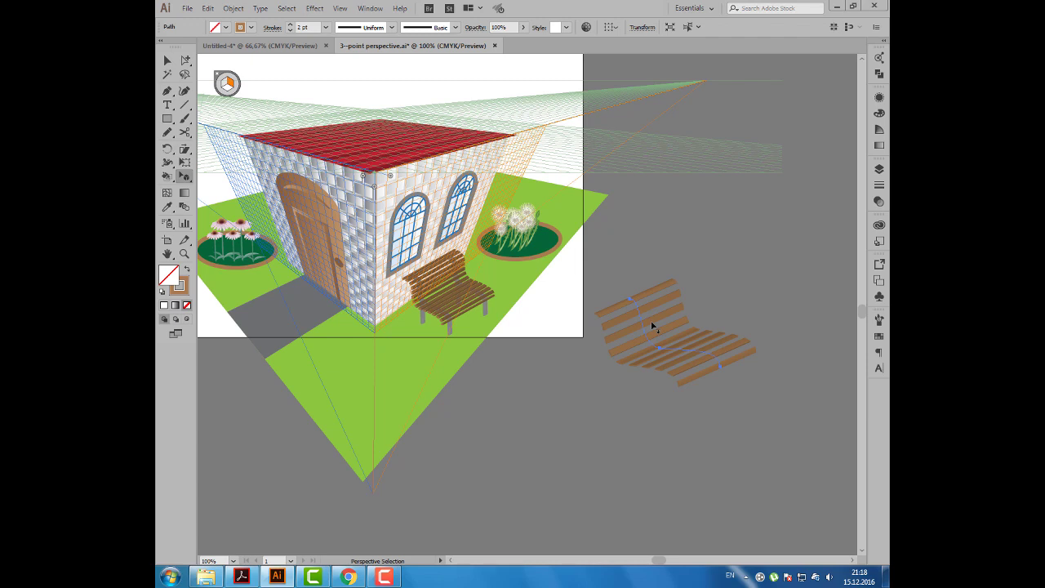
left_click_drag(633, 336, 457, 319)
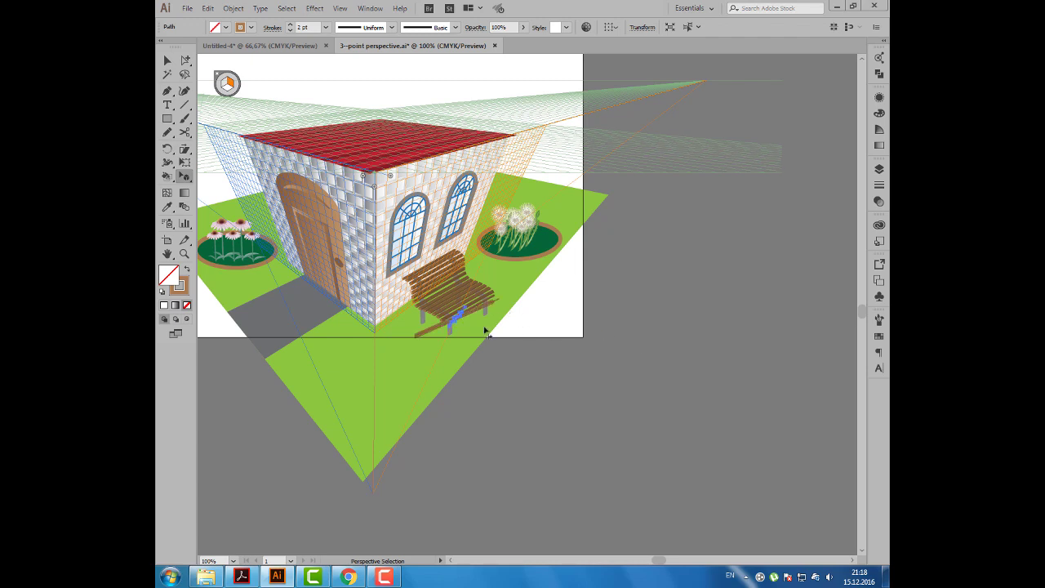
key("ctrl+z")
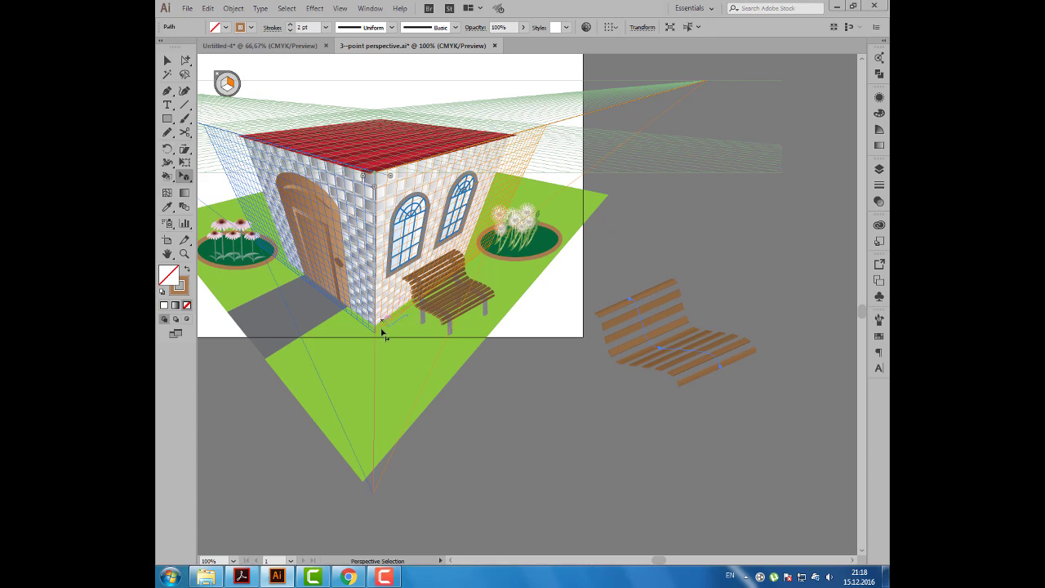
left_click_drag(382, 331, 390, 346)
scroll(410, 335, "up", 1)
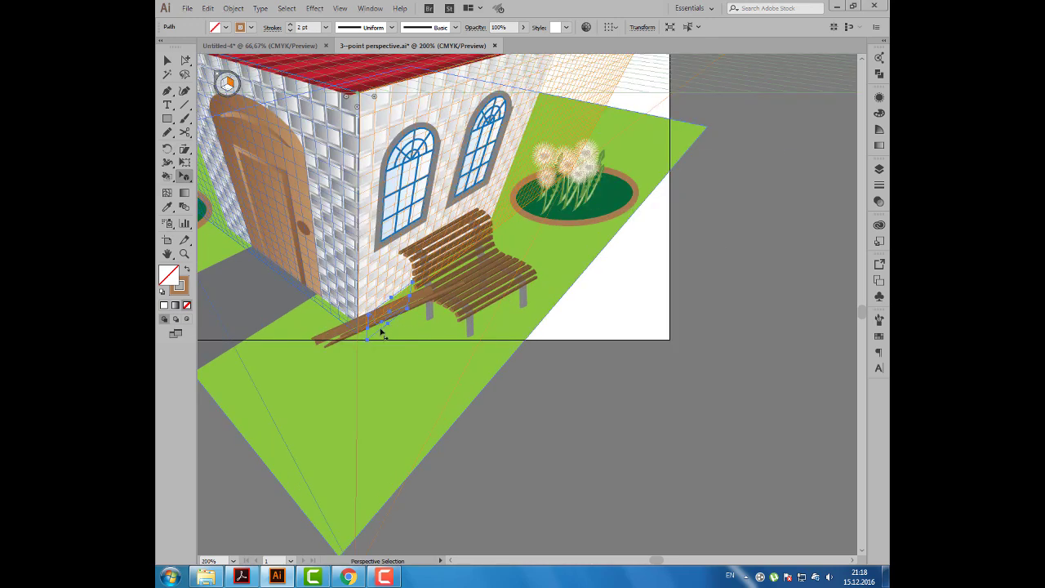
scroll(380, 331, "up", 1)
mouse_move(395, 349)
left_mouse_down()
mouse_move(408, 373)
mouse_move(459, 394)
left_mouse_up()
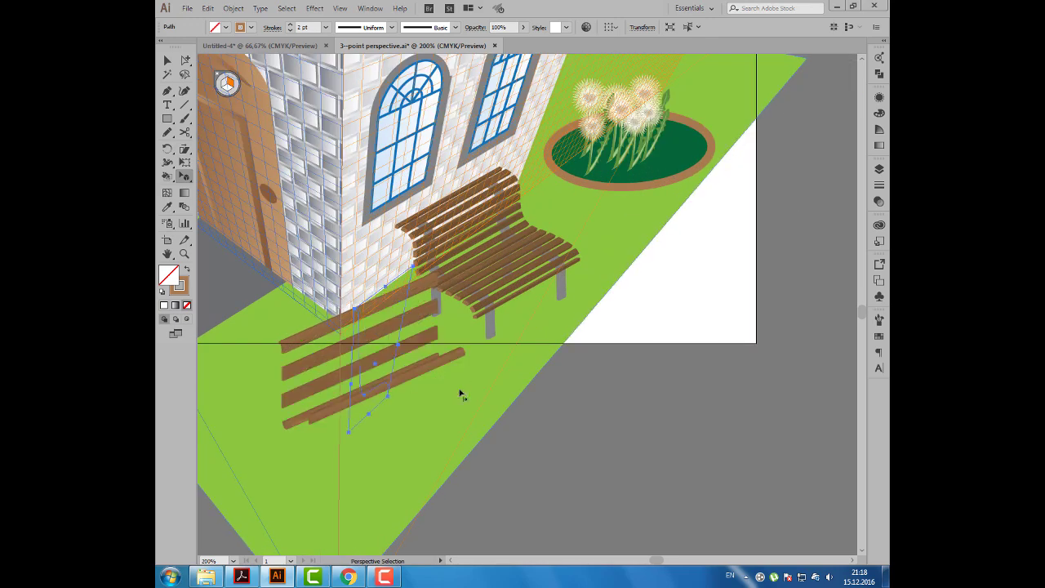
key("ctrl+z")
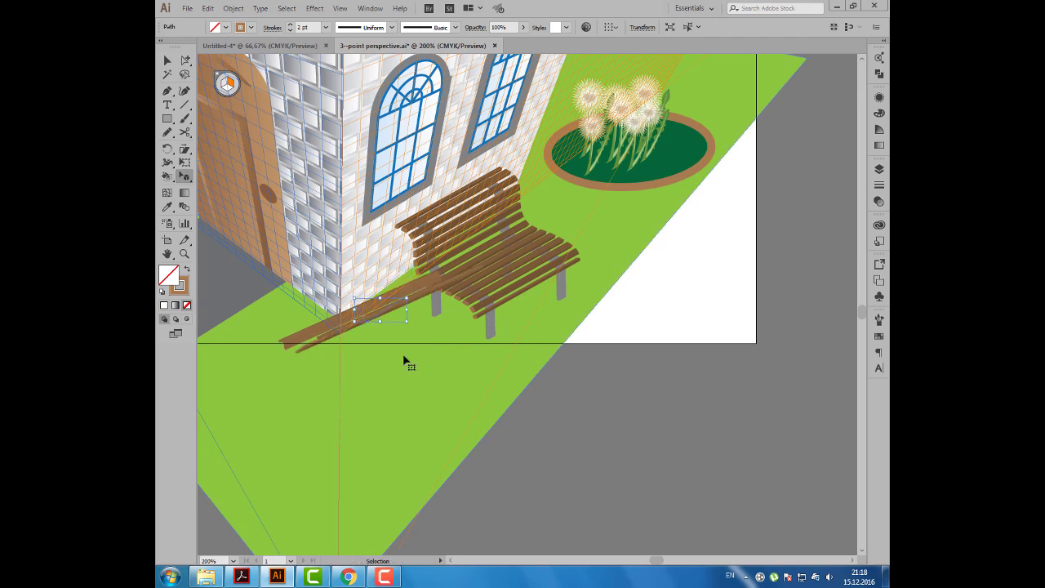
key("ctrl+z")
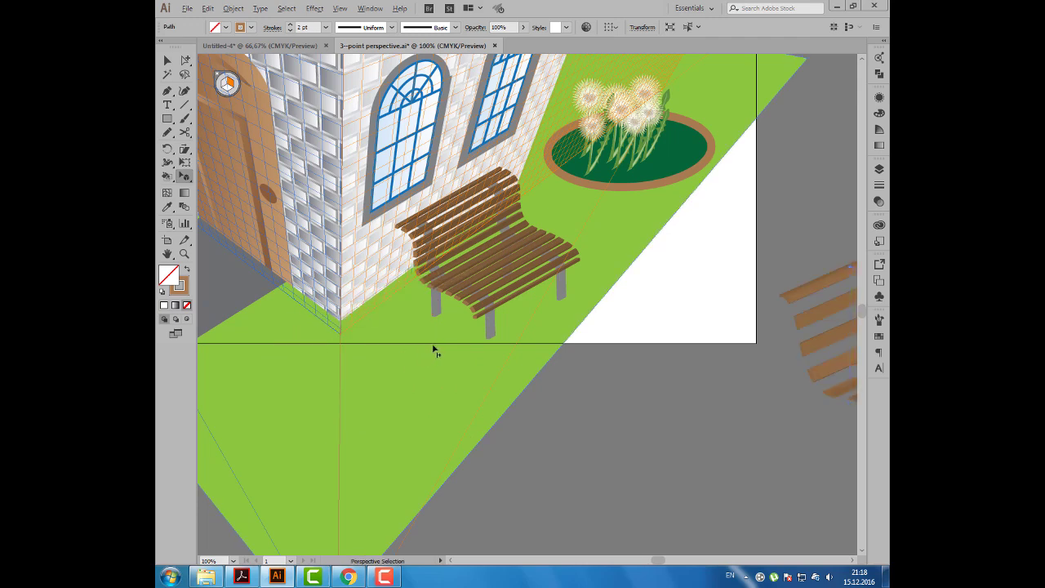
scroll(435, 349, "down", 2, "alt")
- Move the planks to the right of the scene and expand their appearance
key("v")
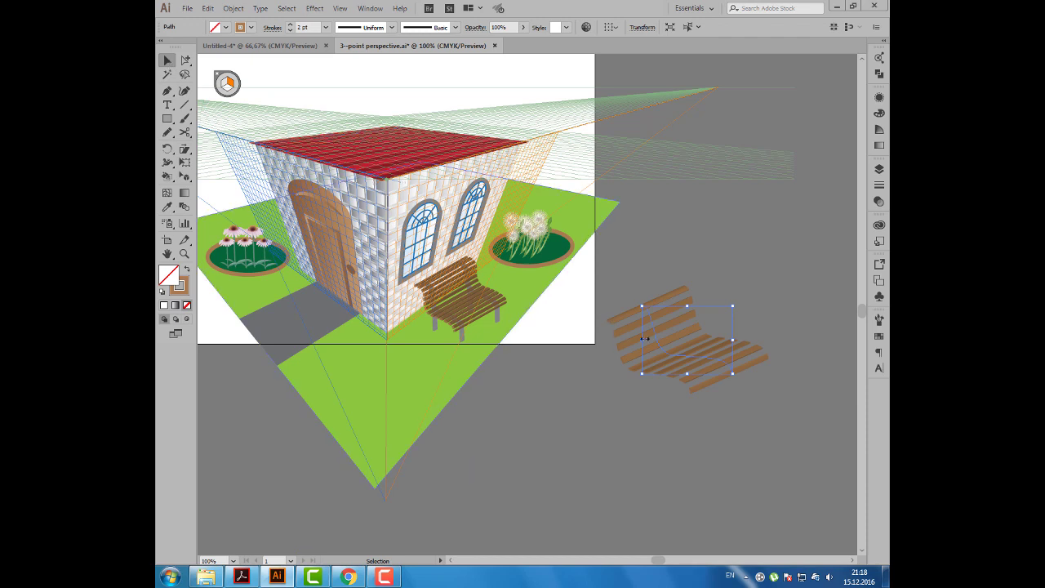
mouse_move(645, 338)
left_mouse_down()
mouse_move(402, 337)
mouse_move(446, 370)
left_mouse_up()
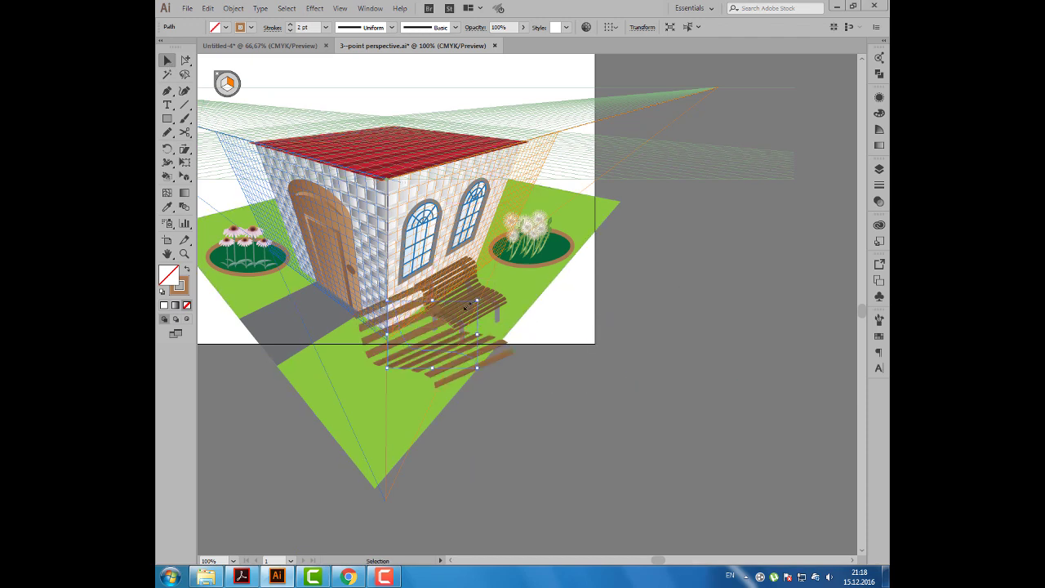
left_click_drag(468, 305, 418, 357)
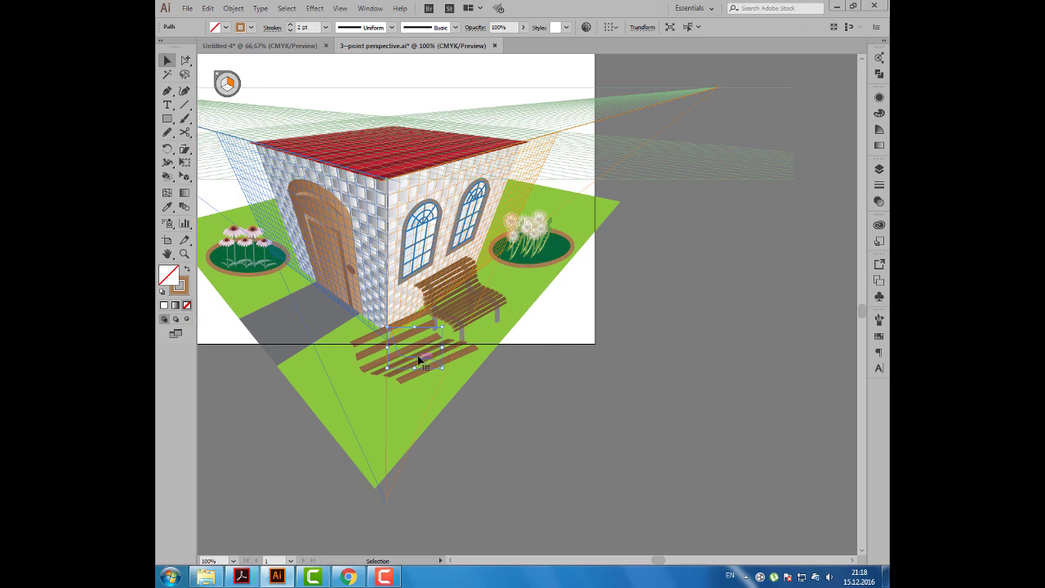
left_click_drag(418, 359, 607, 382)
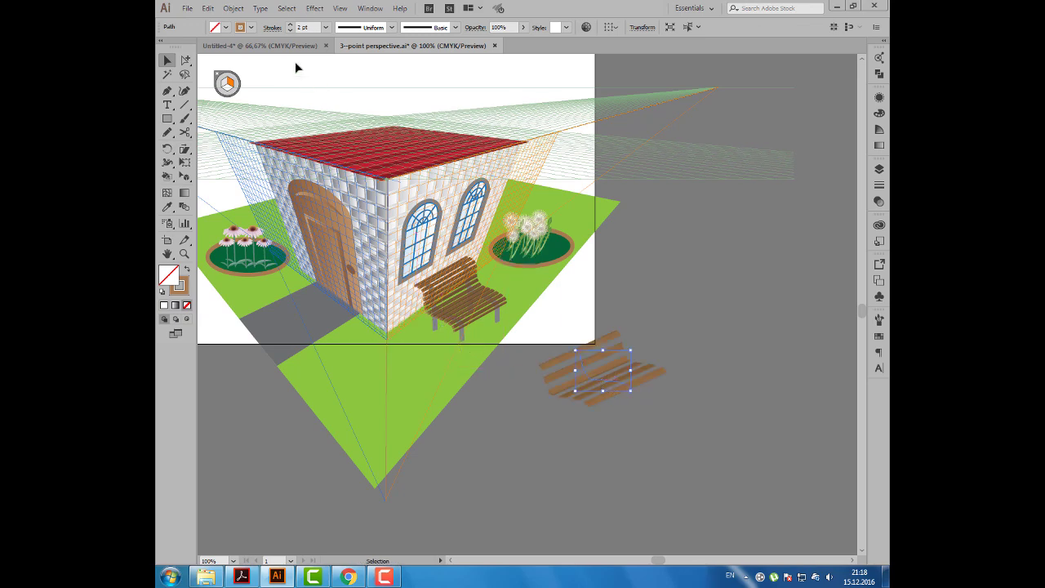
left_click(233, 9)
left_click(280, 145)
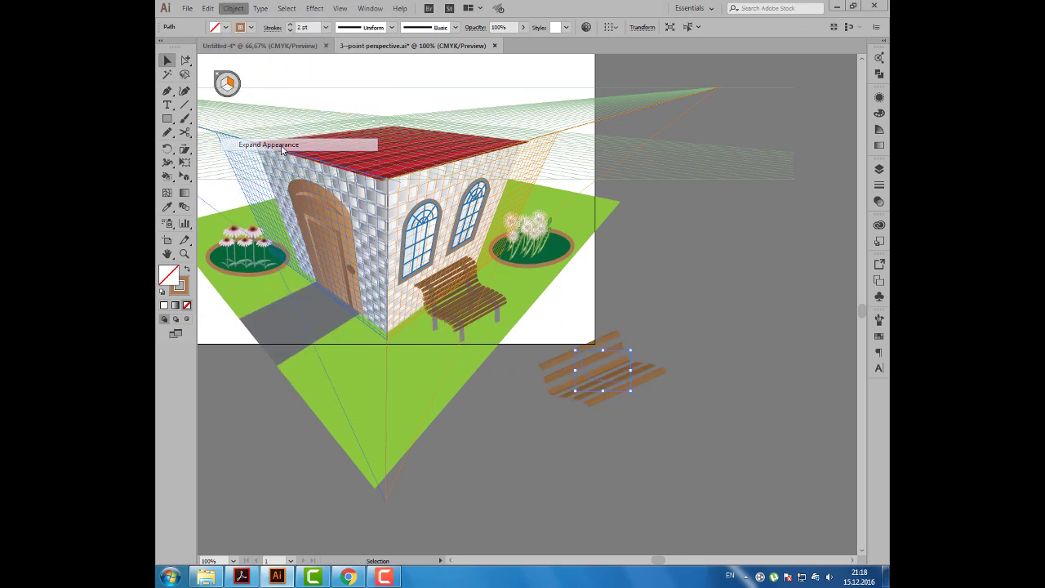
- Perspective-distort the plank group, skewing its top-right corner downward
left_click(185, 162)
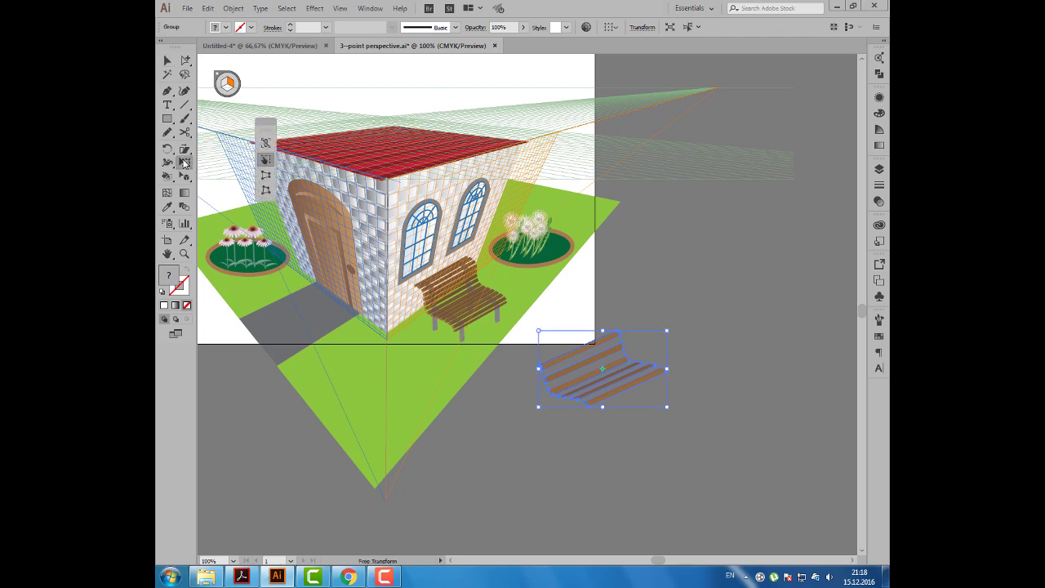
left_click(266, 176)
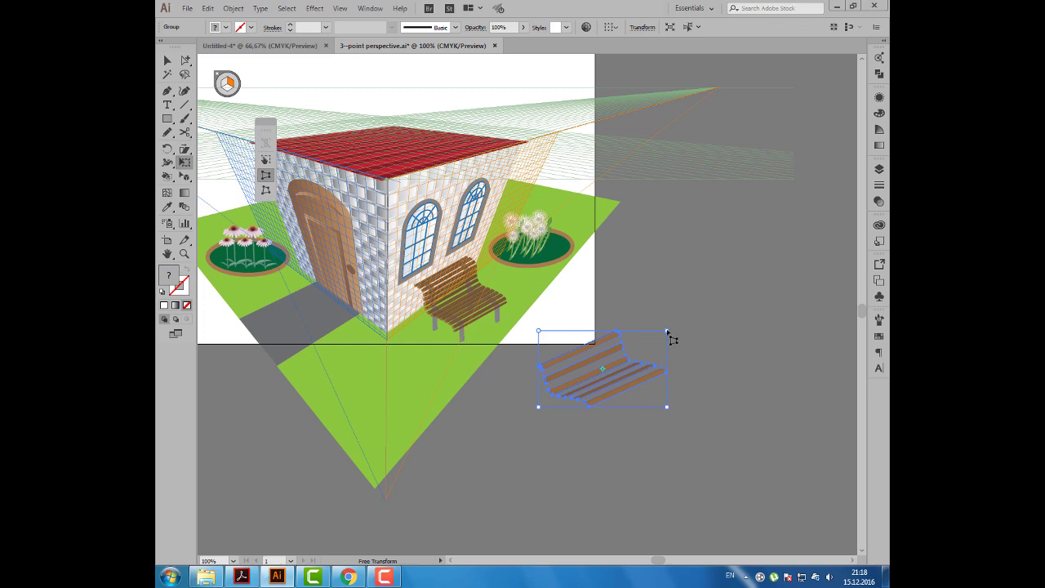
left_click_drag(667, 330, 666, 338)
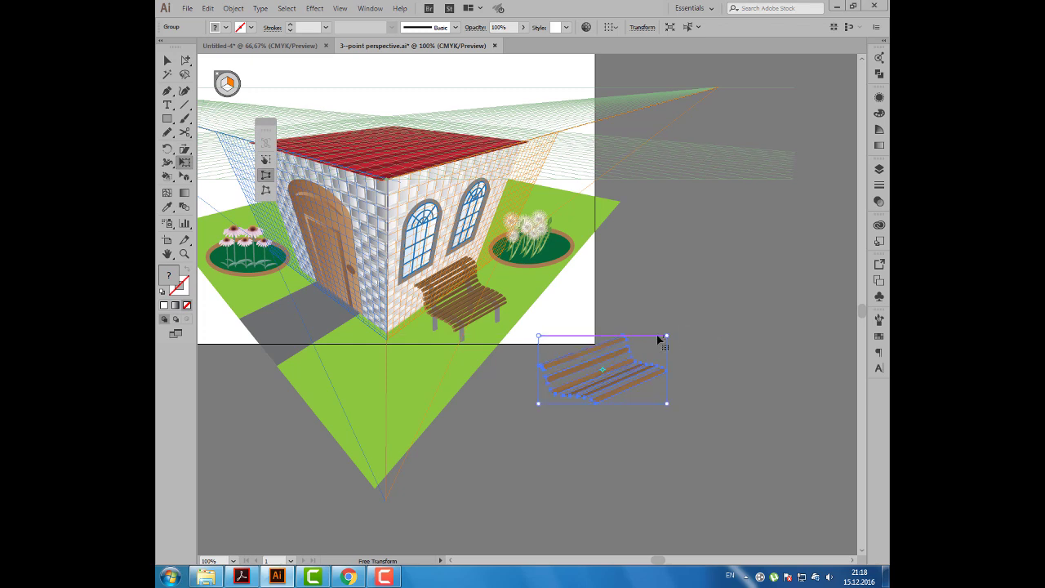
left_click(167, 60)
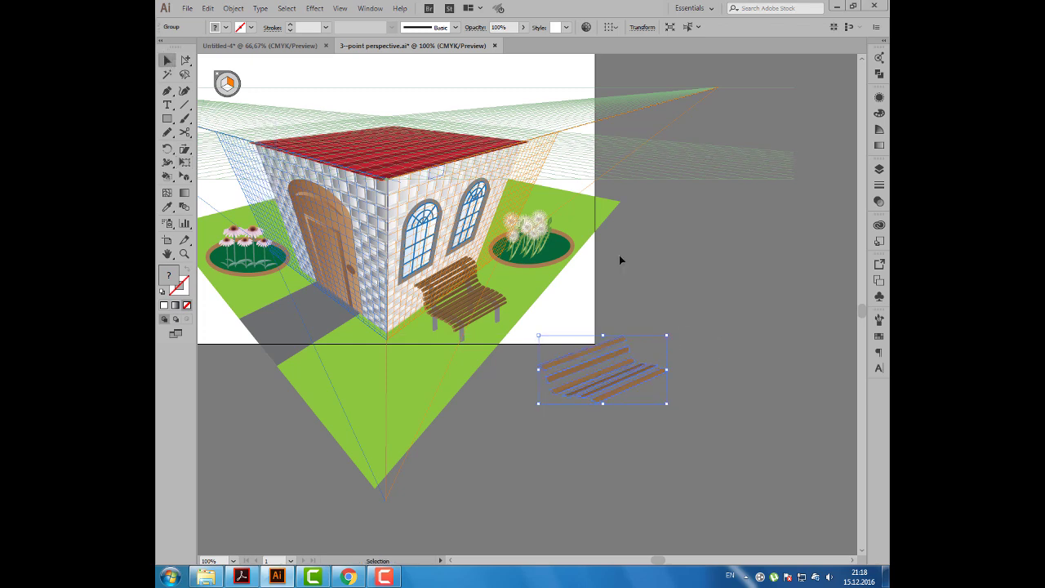
- Move the loose slats onto the ground before the bench, then delete them
left_click(673, 302)
left_click_drag(582, 373, 416, 335)
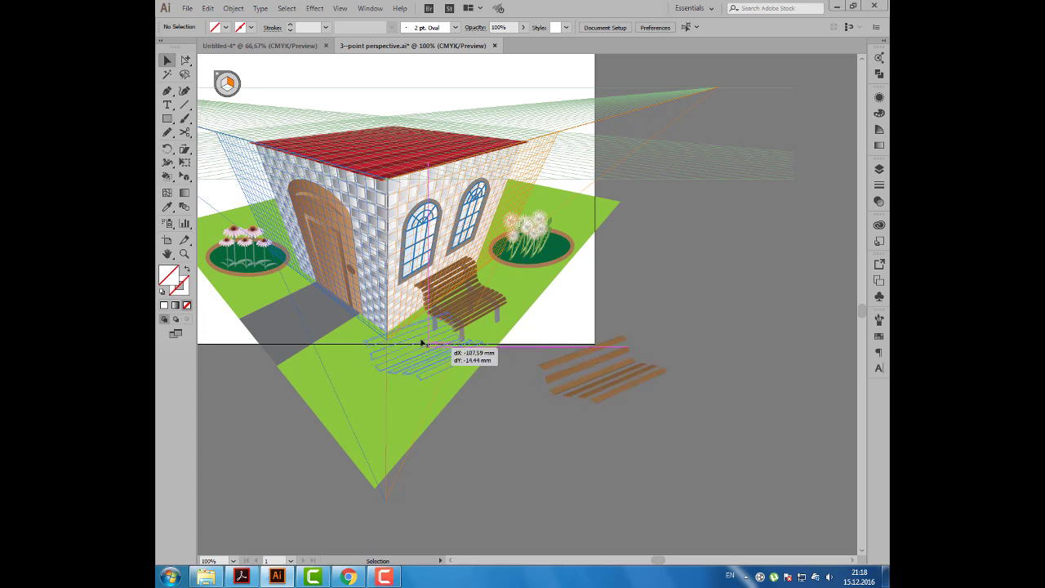
left_click(677, 304)
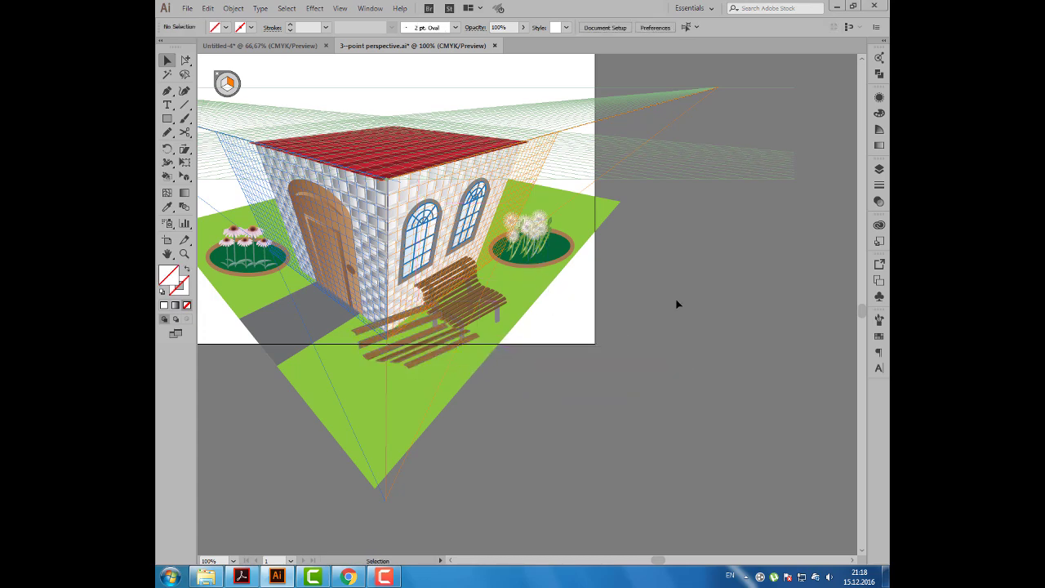
scroll(483, 301, "up", 1)
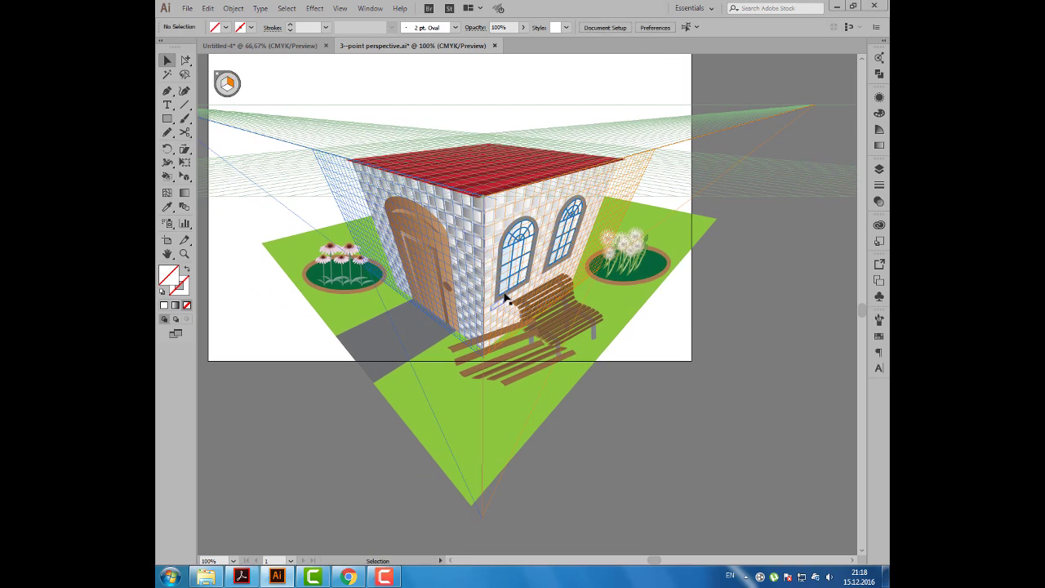
left_click(505, 348)
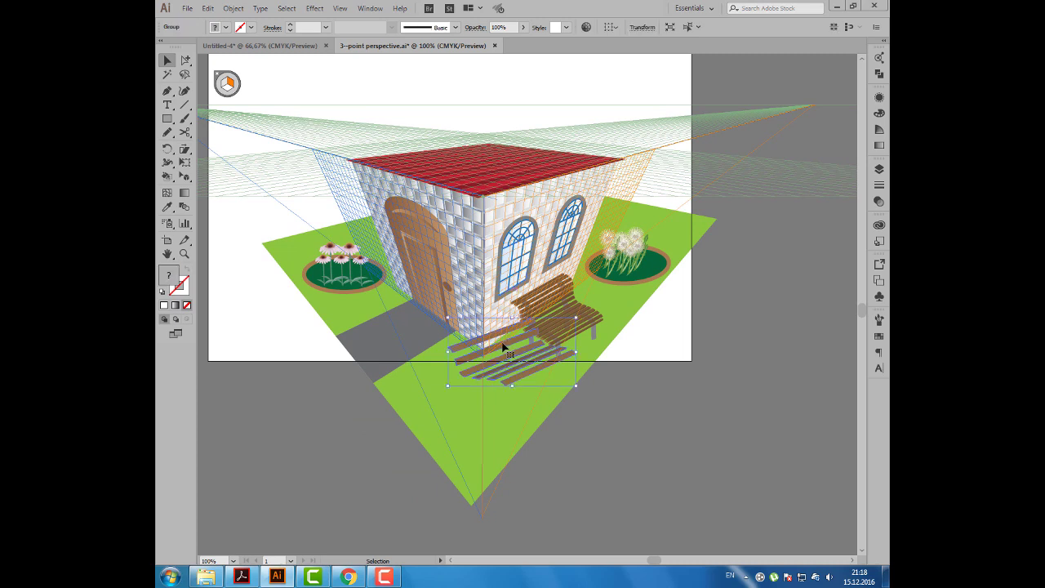
key("Delete")
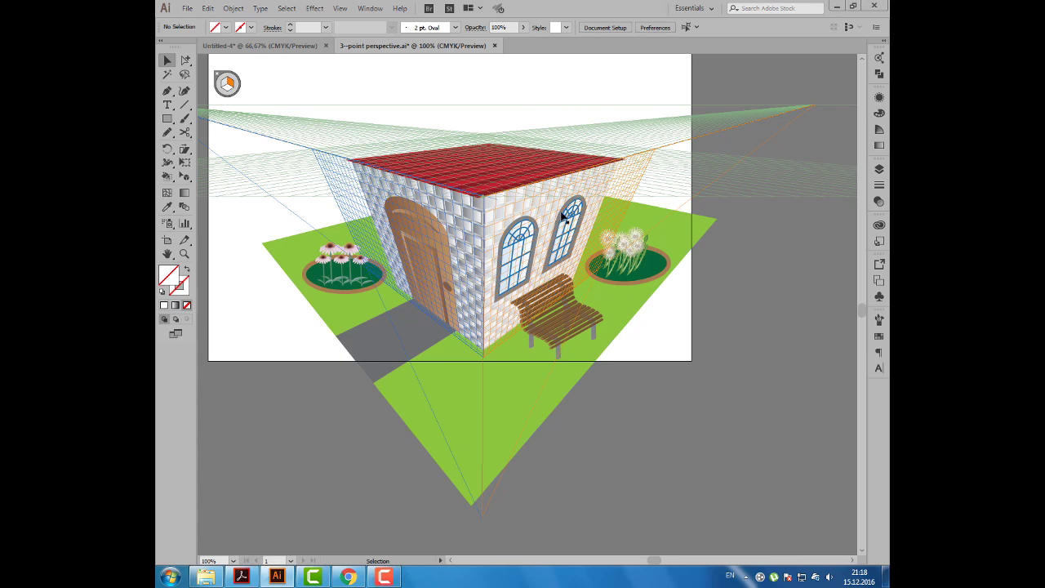
- Start a polar grid of about 36.69 × 33.92 mm on the pasteboard right of the house
left_click(517, 245)
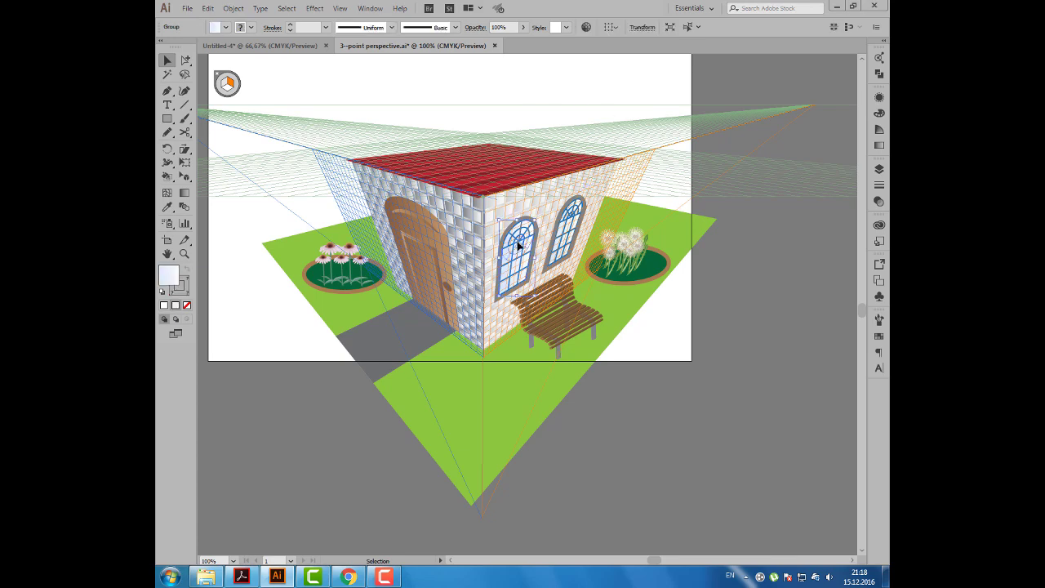
left_click(512, 95)
scroll(474, 89, "right", 3)
left_click(185, 105)
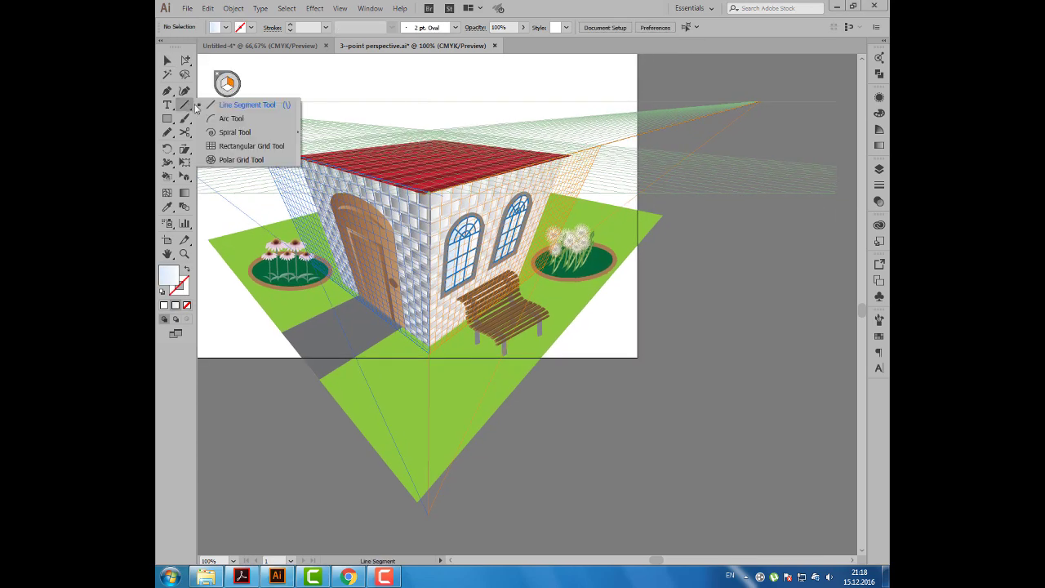
left_click(245, 145)
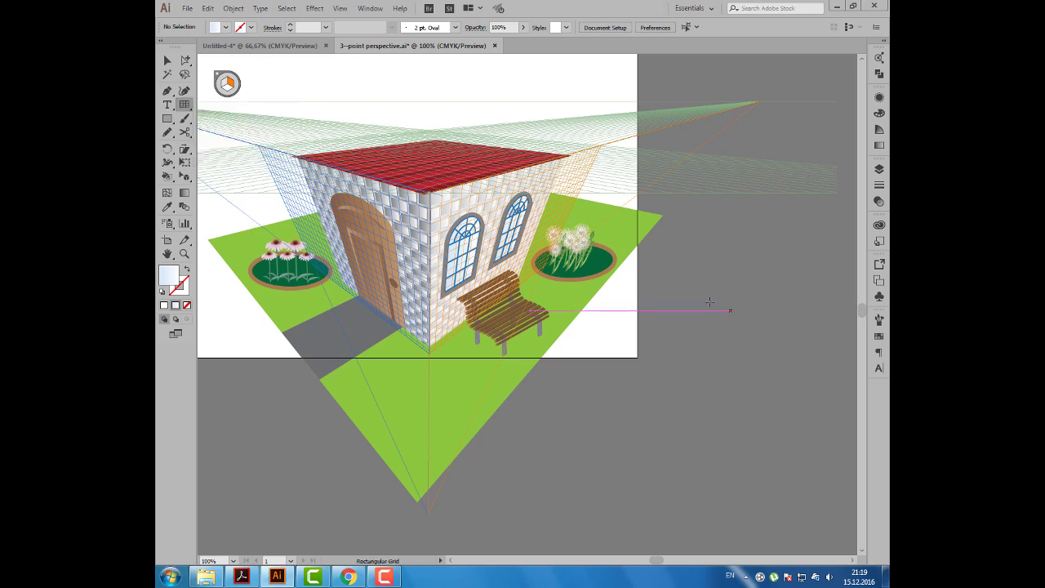
left_click_drag(185, 105, 230, 156)
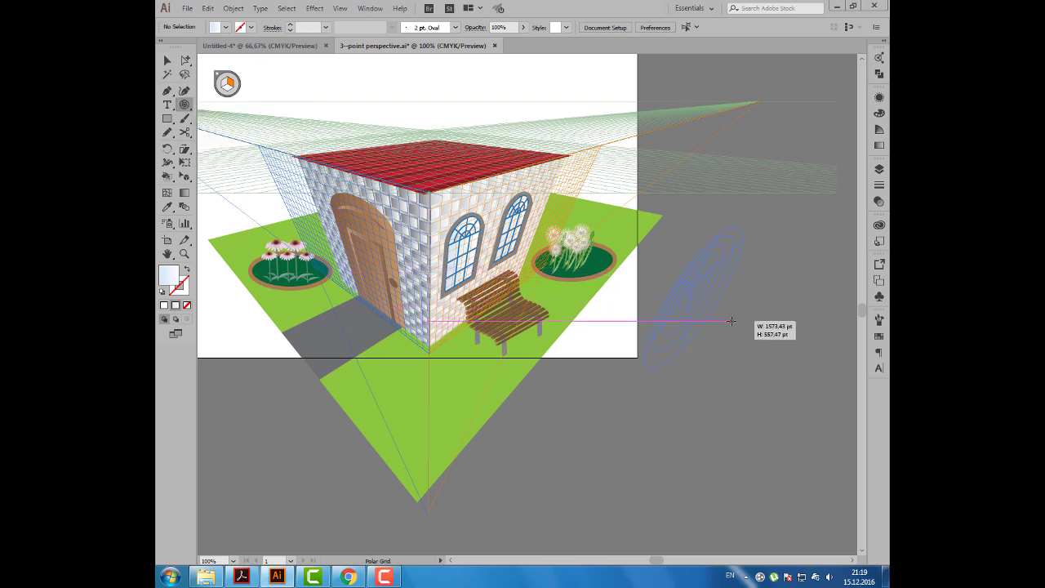
left_click_drag(702, 292, 745, 329)
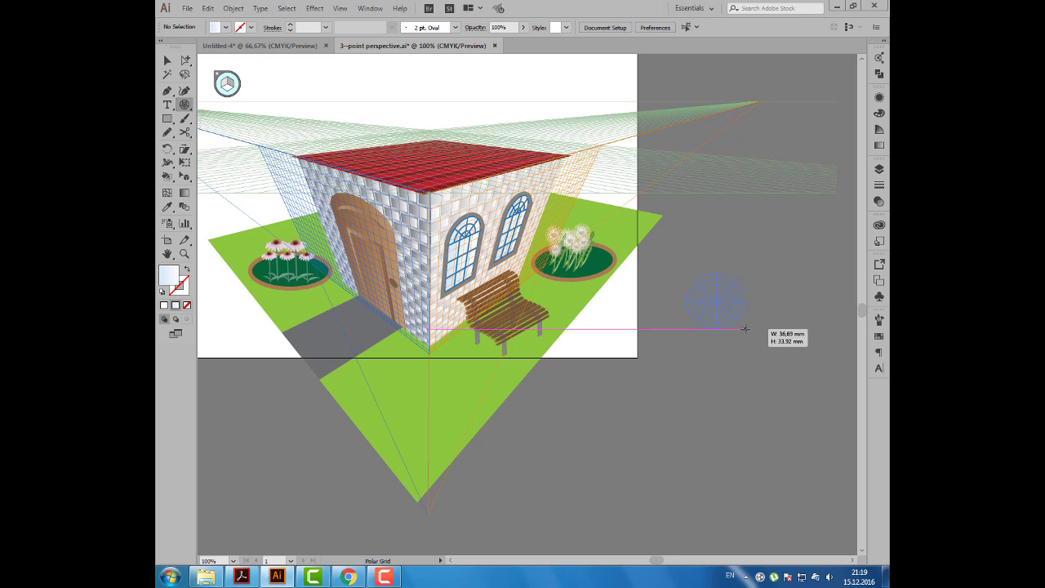
- Finish the polar grid and give it a blue fill with white lines
left_click_drag(749, 333, 759, 343)
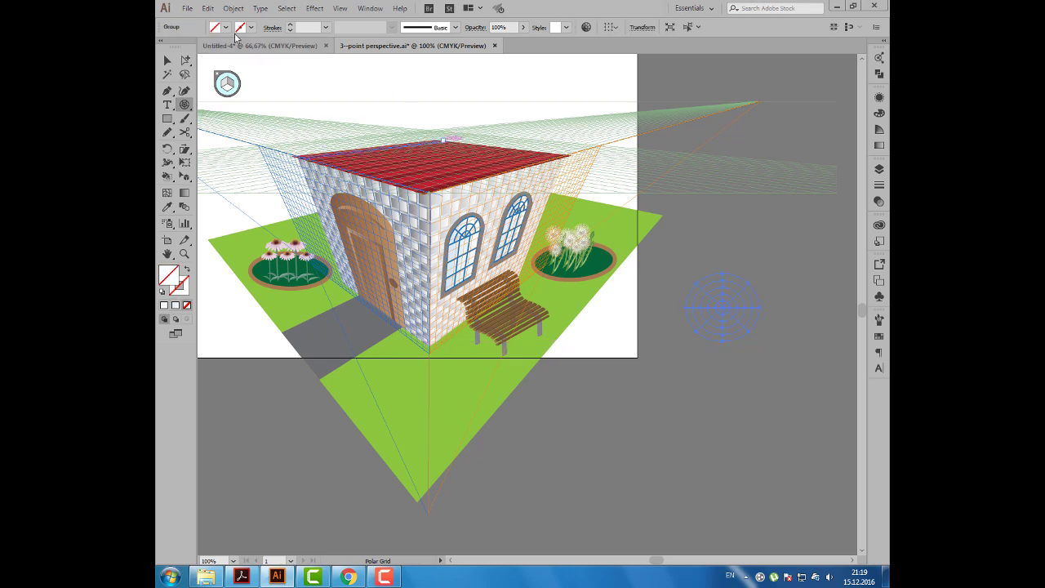
left_click(226, 28)
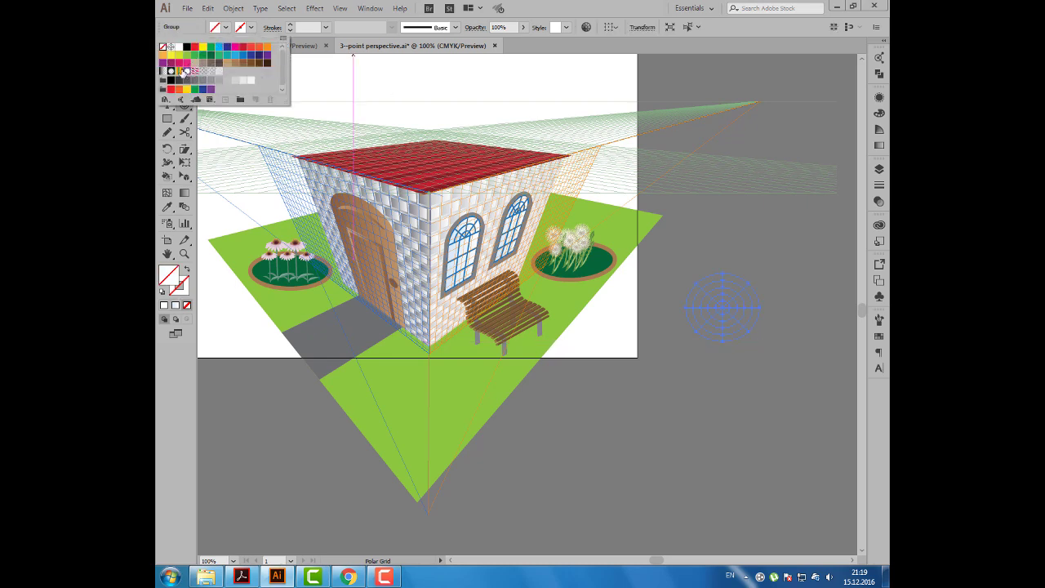
left_click(228, 57)
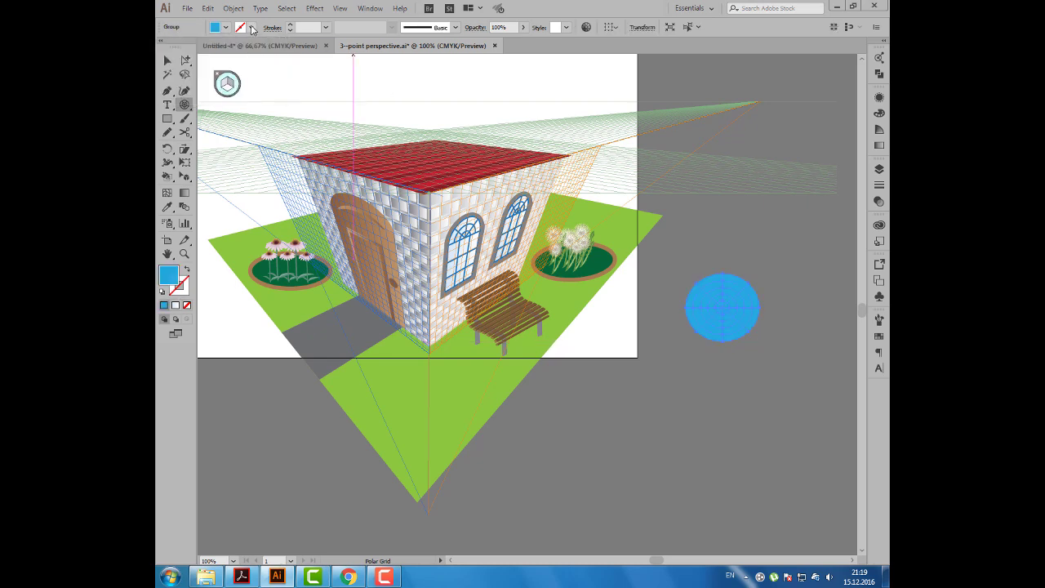
left_click(179, 47)
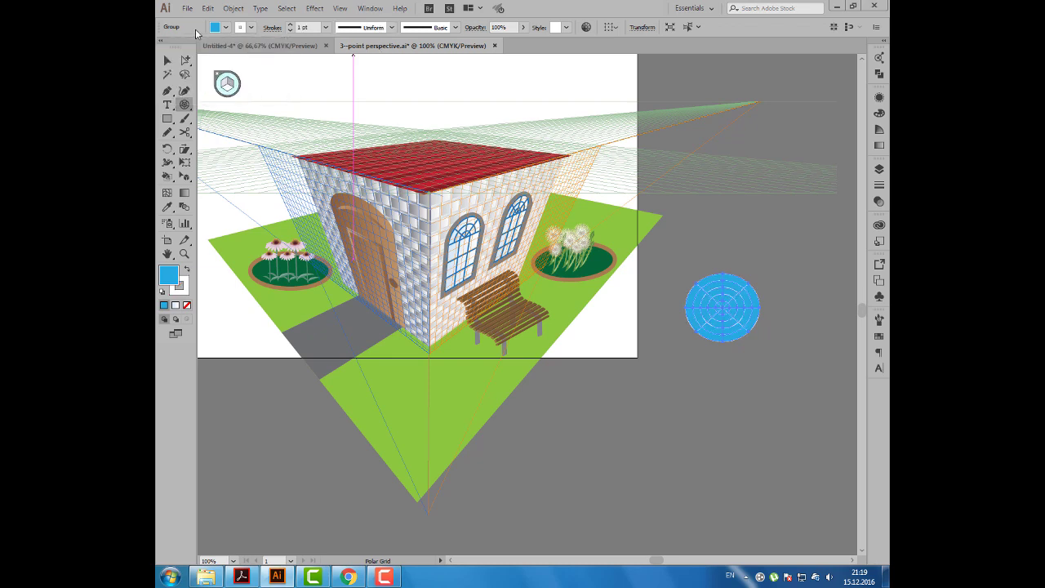
- Draw a blue-filled rectangular grid beneath the polar grid to form the arched window
left_click_drag(183, 106, 237, 144)
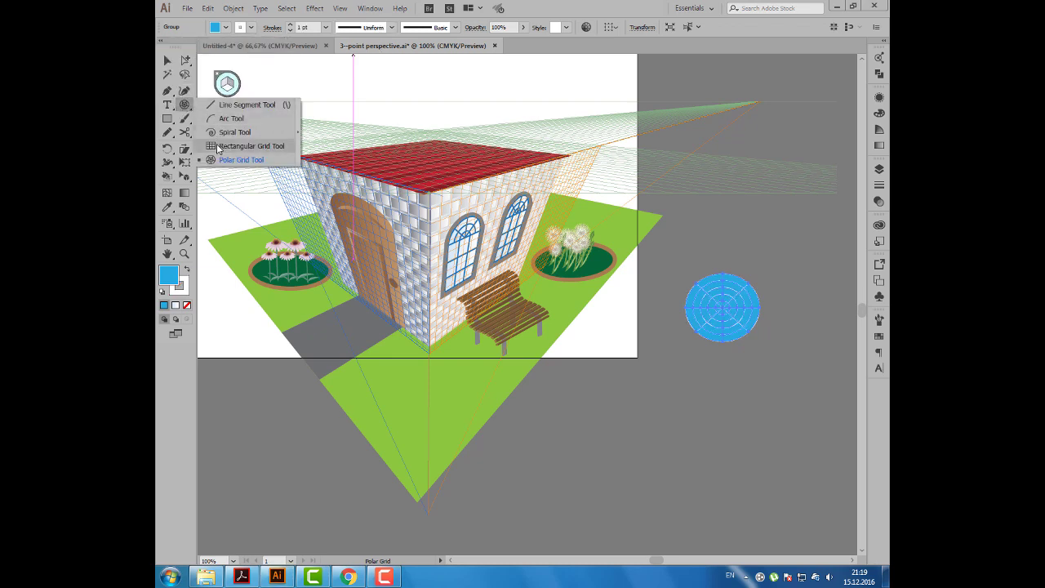
left_click_drag(686, 308, 759, 399)
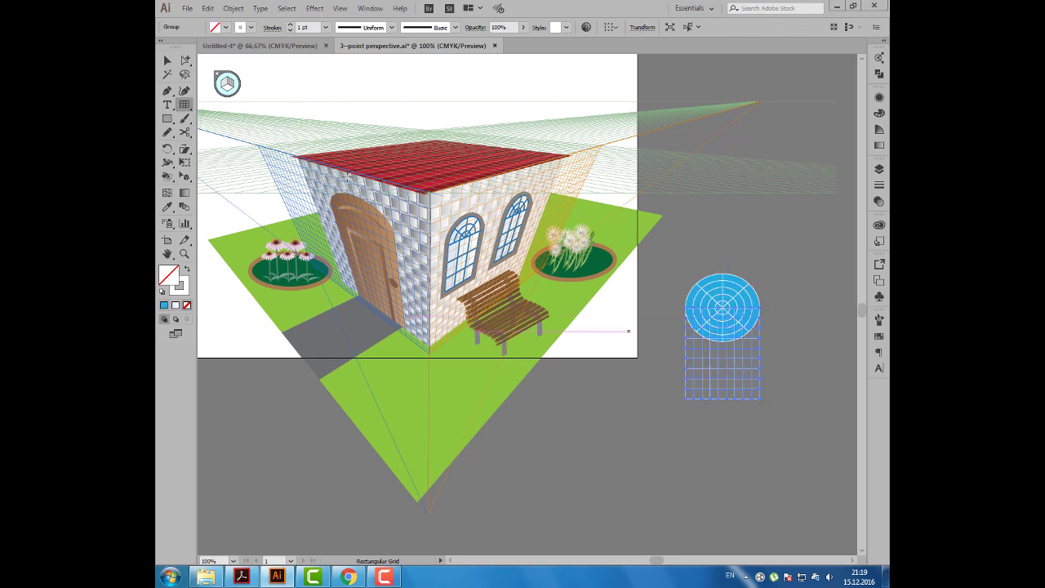
left_click(225, 27)
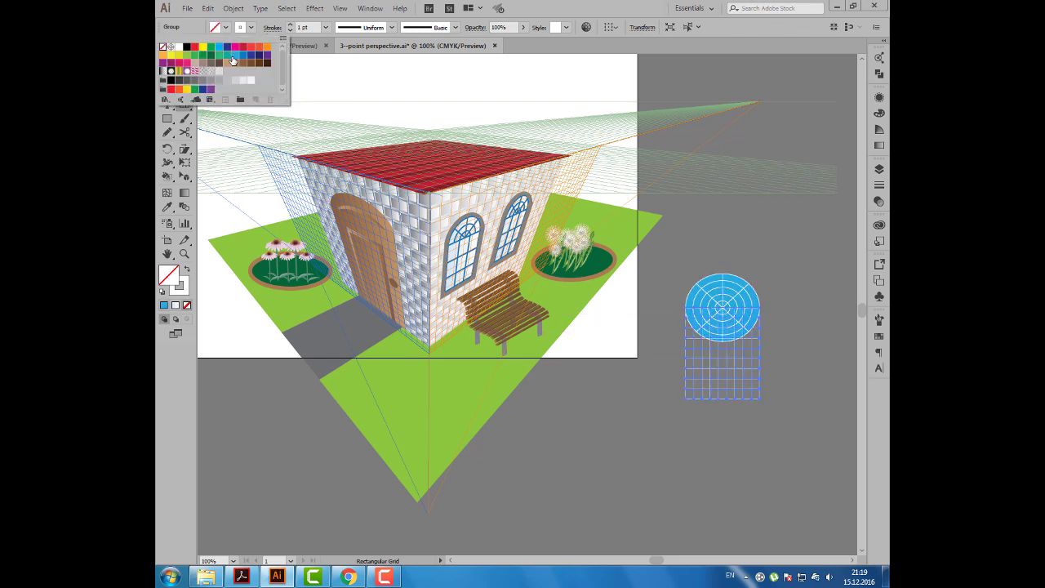
left_click(232, 60)
- Scale the arched window down to about half size
key("Escape")
key("v")
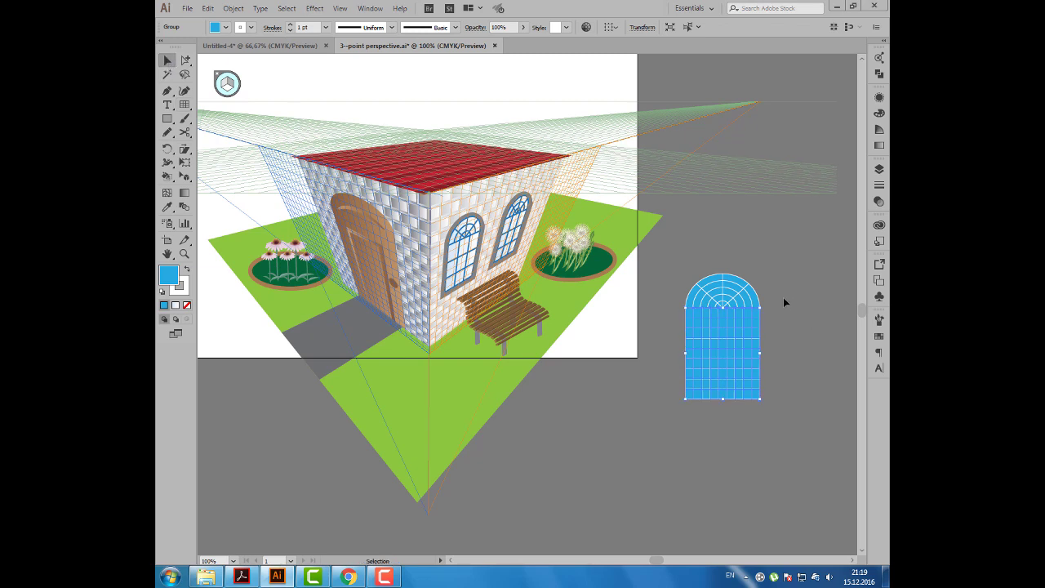
left_click(777, 287)
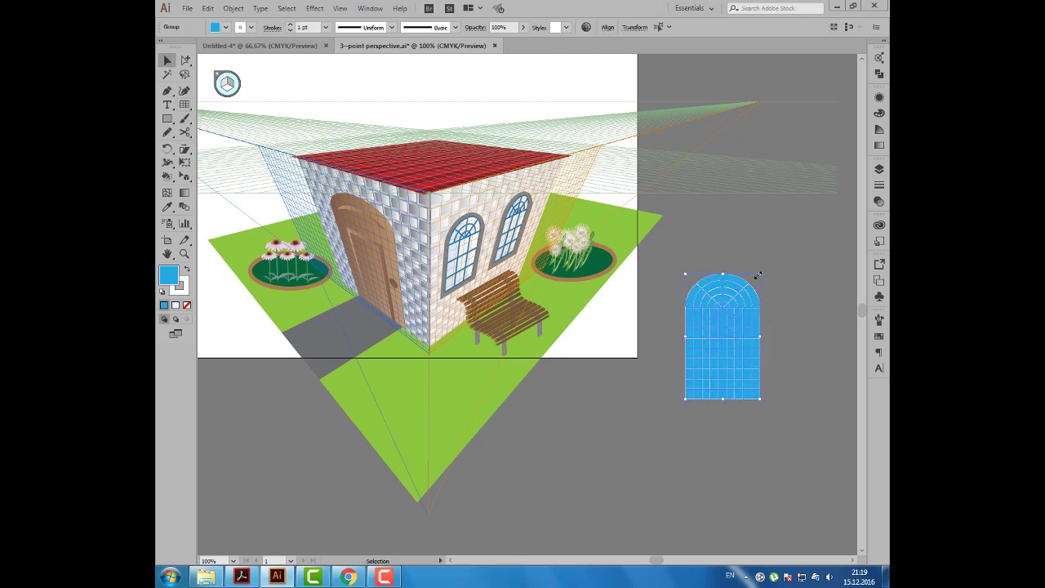
mouse_move(760, 274)
left_mouse_down()
mouse_move(727, 329)
mouse_move(615, 302)
left_mouse_up()
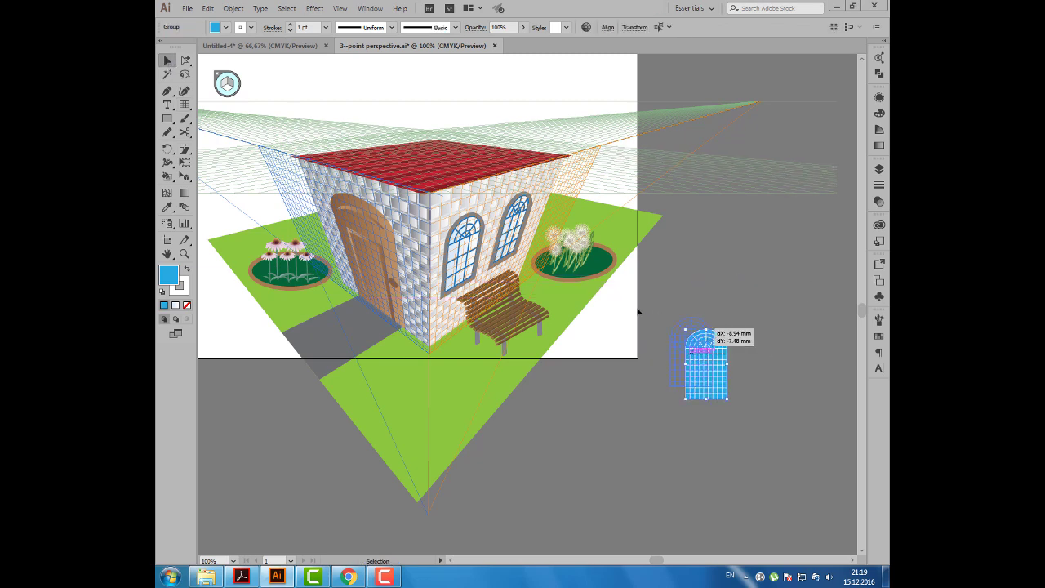
- Give the blue arched window a grey 6 pt stroke
left_click(693, 298)
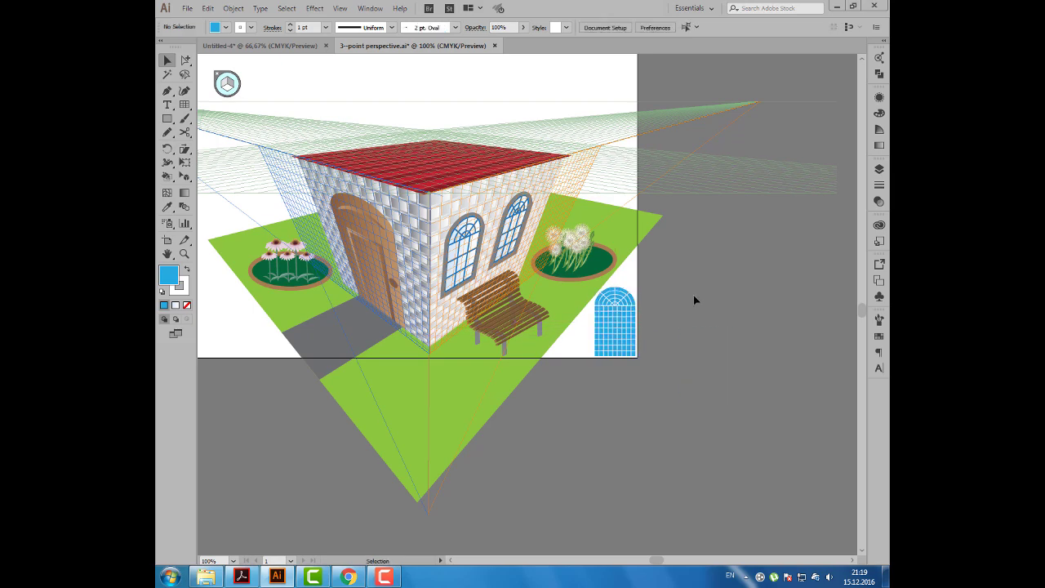
scroll(700, 315, "up", 1)
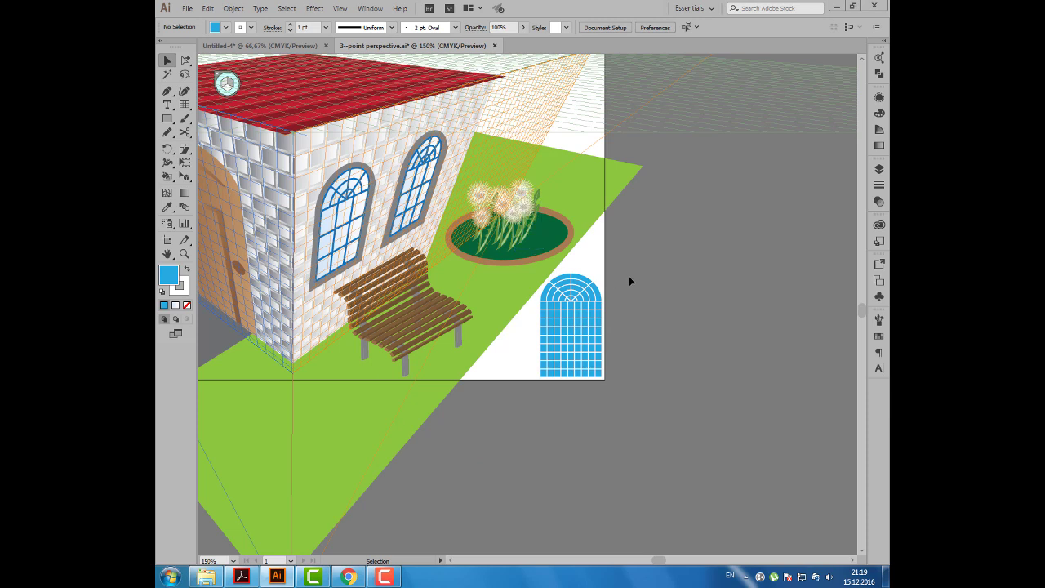
left_click(578, 326)
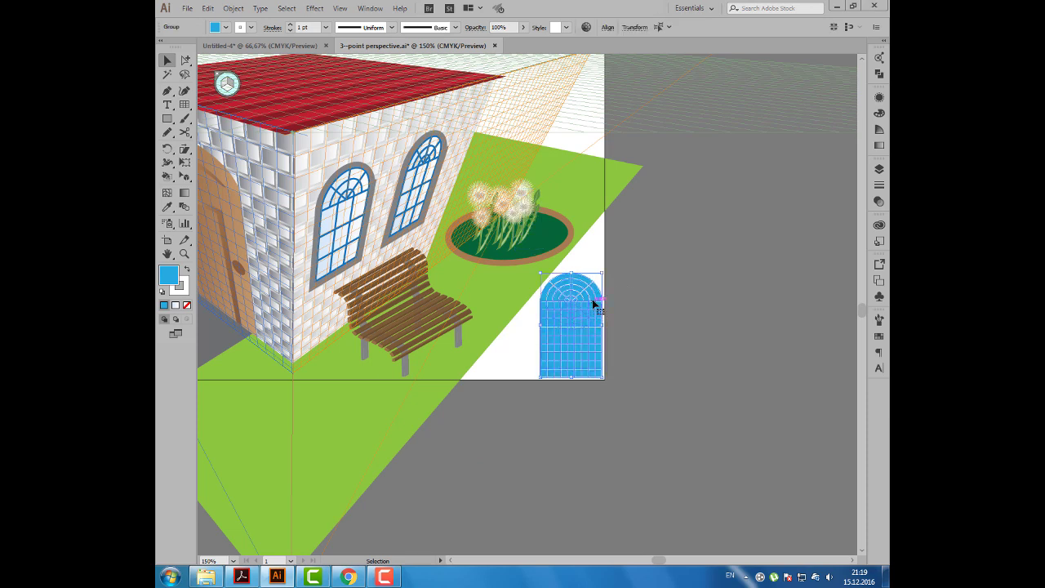
key("ctrl")
left_click(253, 28)
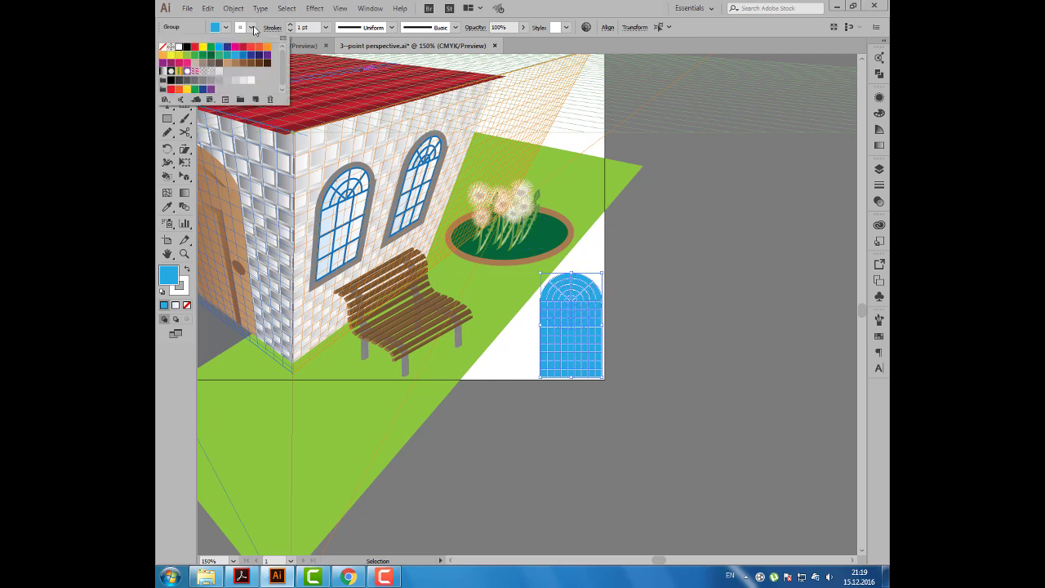
left_click(239, 74)
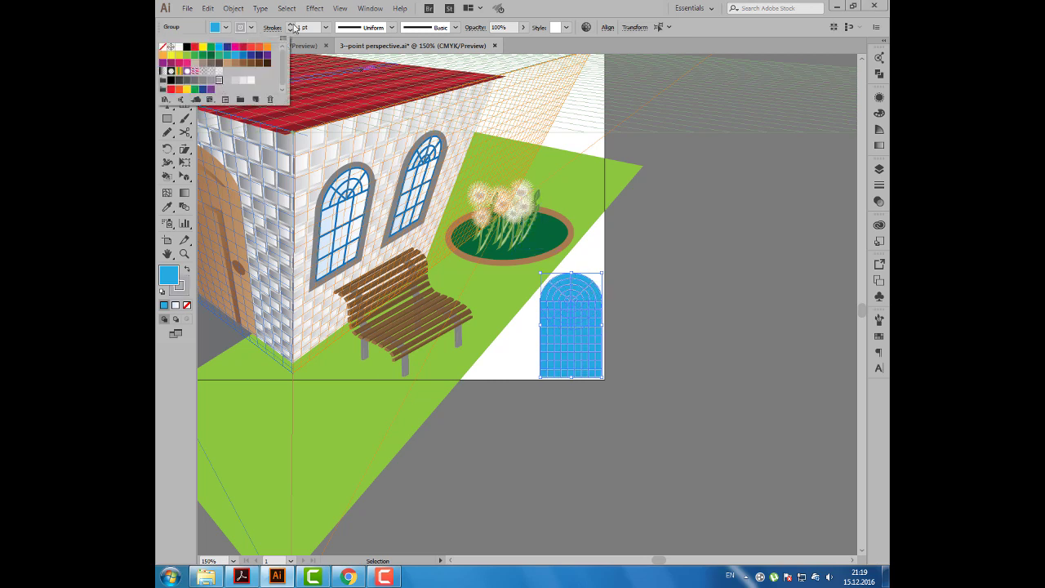
left_click(290, 25)
left_click(291, 24)
left_click(290, 24)
left_click(290, 24)
left_click(290, 25)
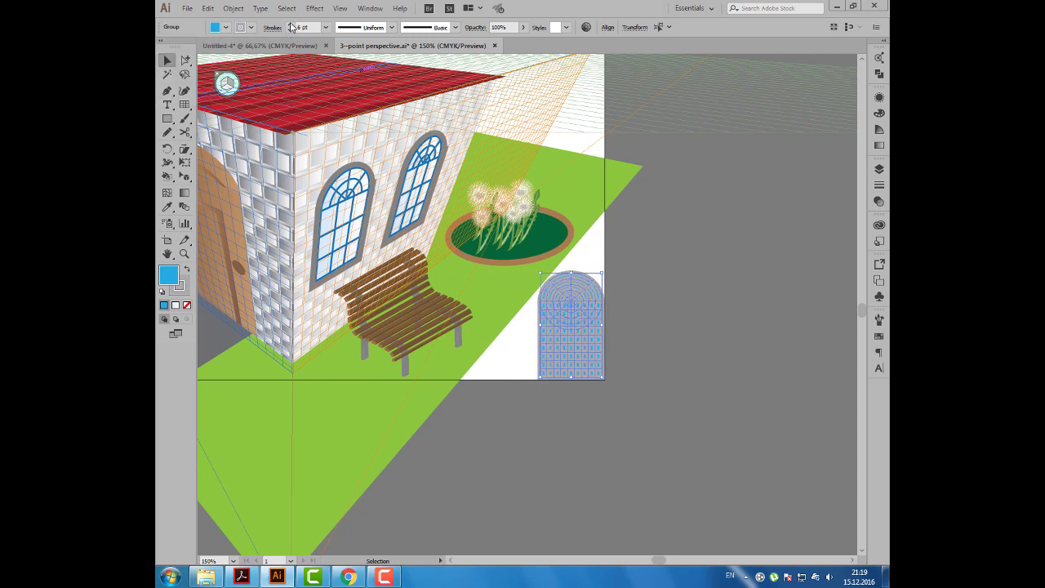
- Paste the copied window in front, deselect, and zoom out to view the scene
left_click(208, 8)
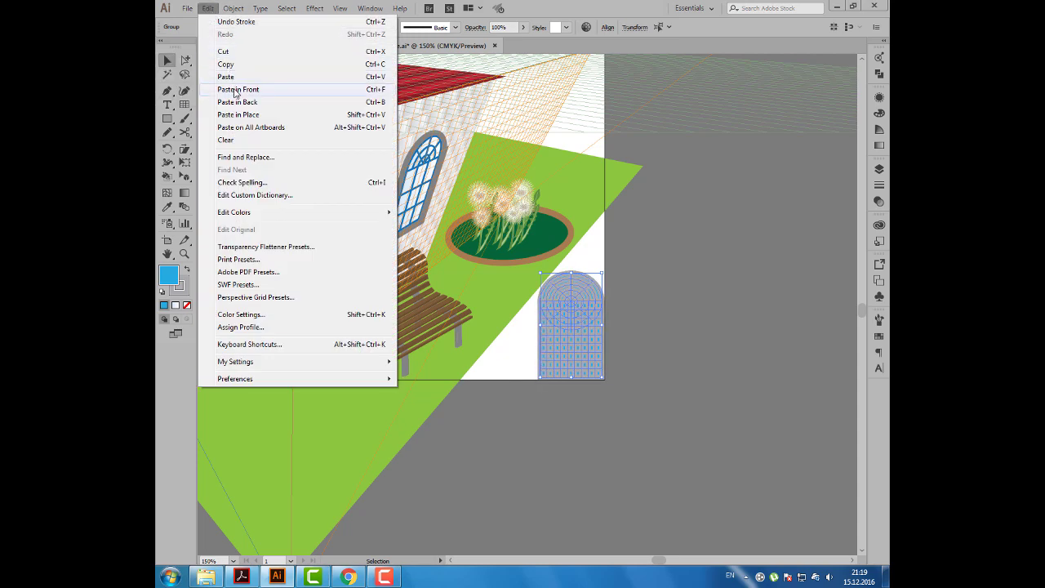
left_click(379, 90)
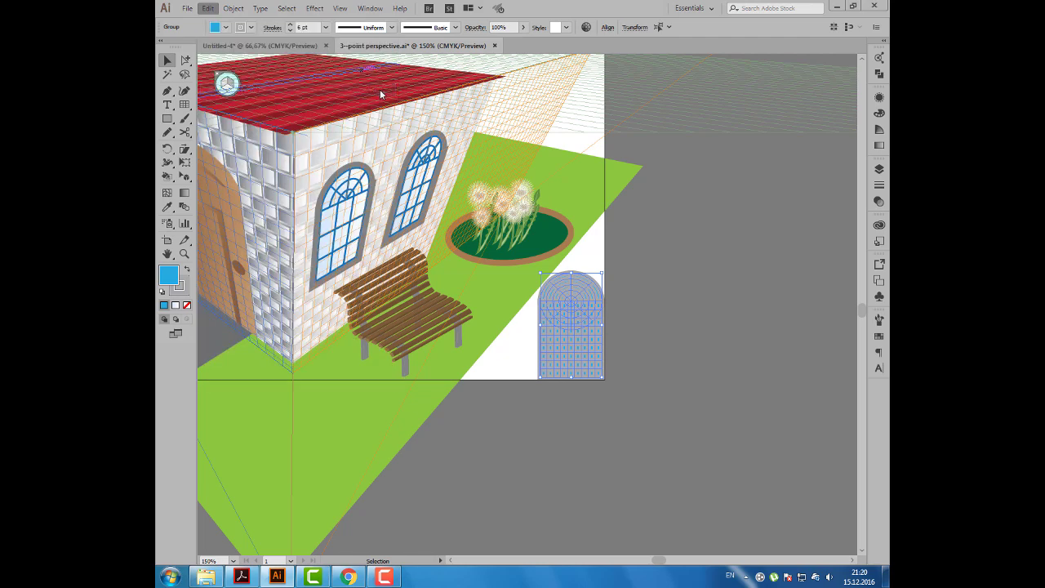
left_click(651, 259)
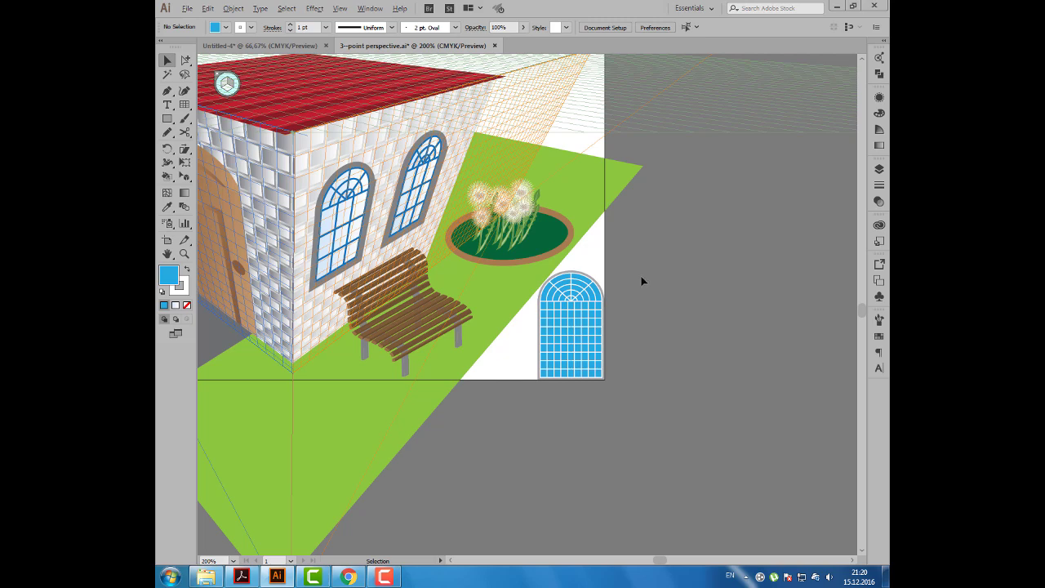
scroll(640, 275, "up", 1)
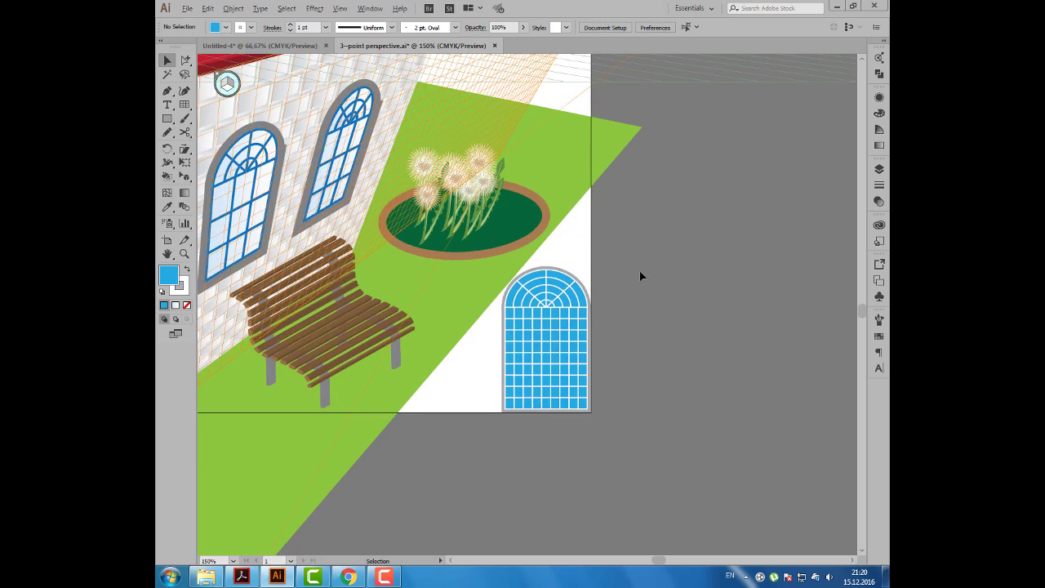
scroll(639, 275, "down", 2)
scroll(639, 275, "down", 1)
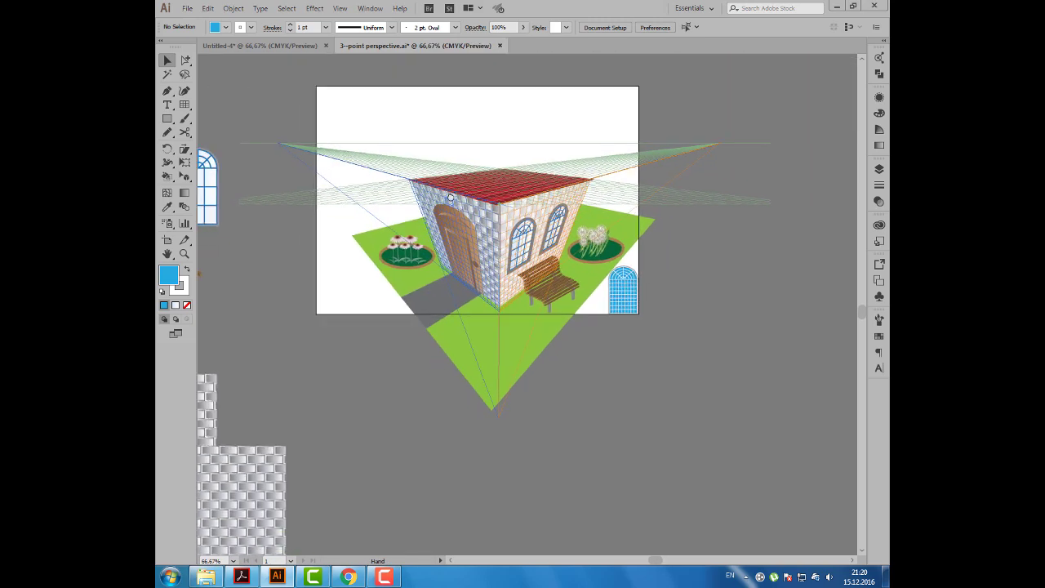